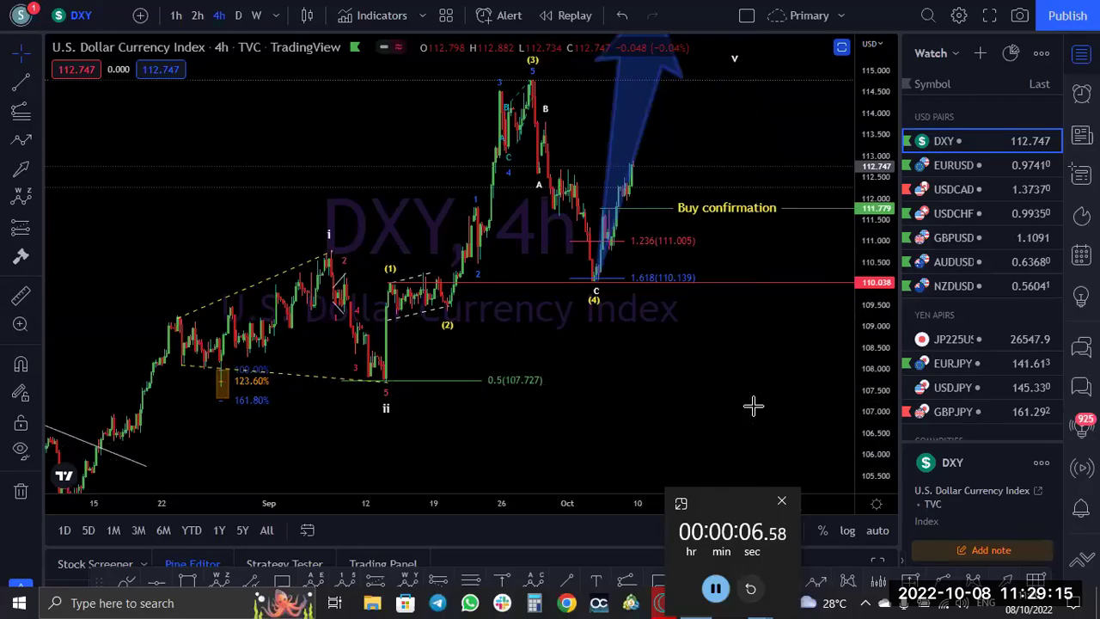
Step: Move the stopwatch overlay lower on screen, clear of the DXY chart
{"action": "left_click_drag", "start_coordinate": [733, 516], "coordinate": [722, 583]}
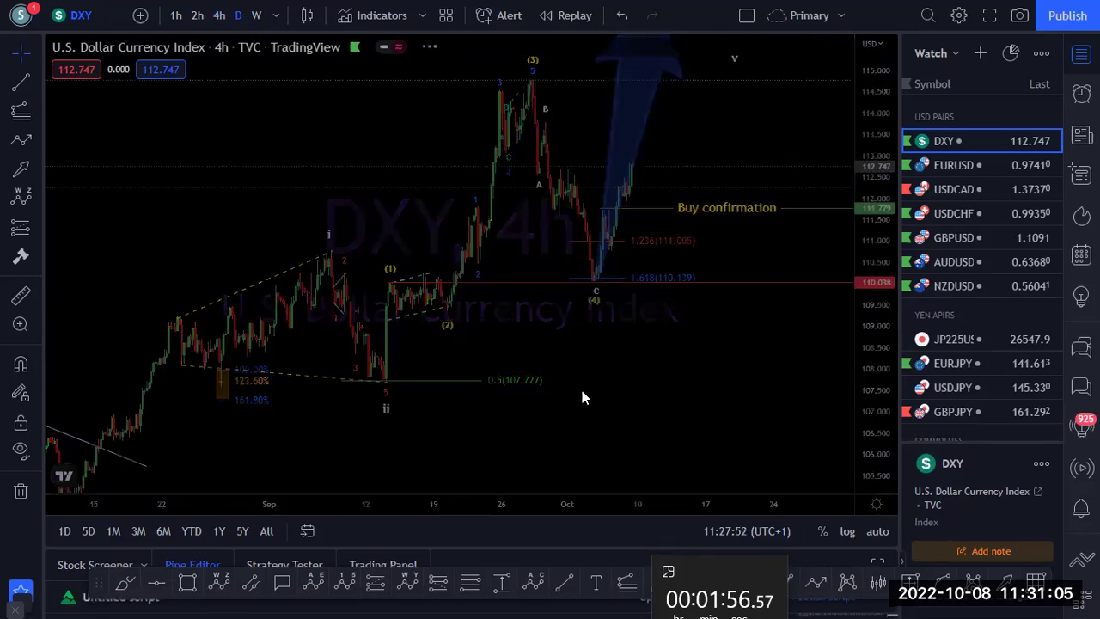
Step: Auto-fit the DXY price scale to the whole wave count and return to the 4-hour timeframe
{"action": "left_click", "coordinate": [878, 531]}
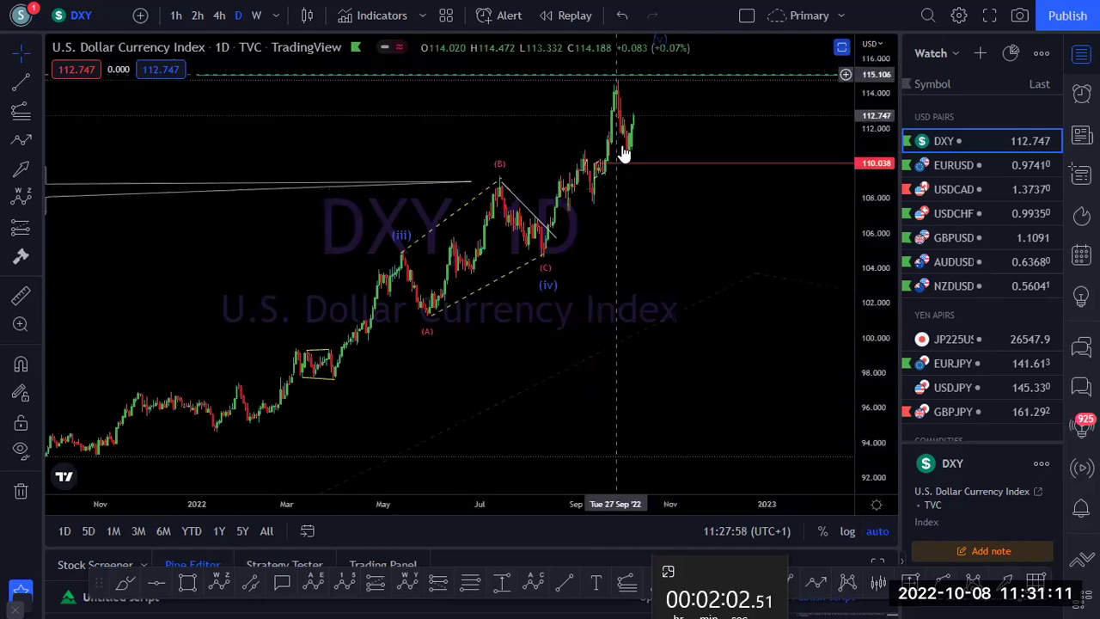
{"action": "left_click", "coordinate": [219, 15]}
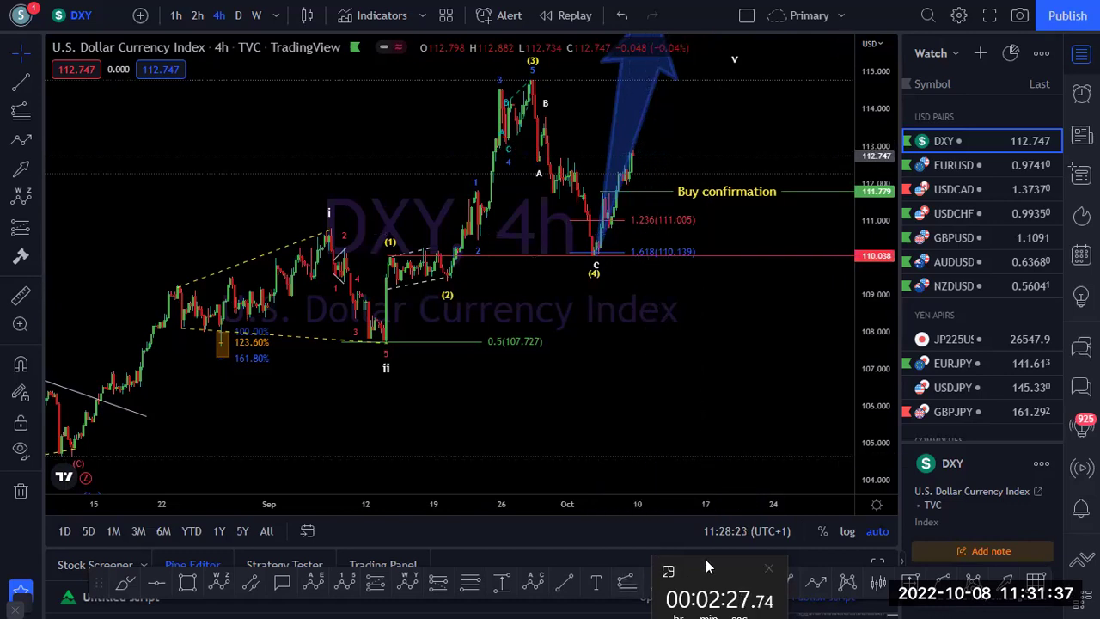
Step: Sketch brush paths toward Buy confirmation and the v label, undo them, and compress the price scale
{"action": "left_click_drag", "start_coordinate": [705, 560], "coordinate": [742, 557]}
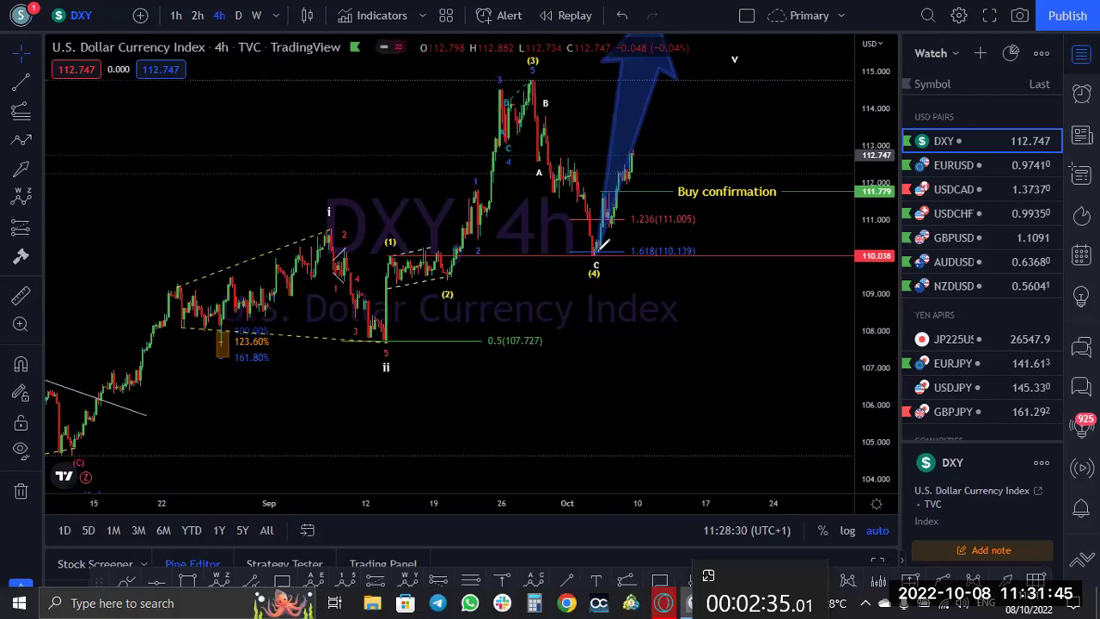
{"action": "mouse_move", "coordinate": [599, 249]}
{"action": "left_mouse_down"}
{"action": "mouse_move", "coordinate": [640, 215]}
{"action": "mouse_move", "coordinate": [688, 225]}
{"action": "mouse_move", "coordinate": [725, 178]}
{"action": "mouse_move", "coordinate": [774, 354]}
{"action": "left_mouse_up"}
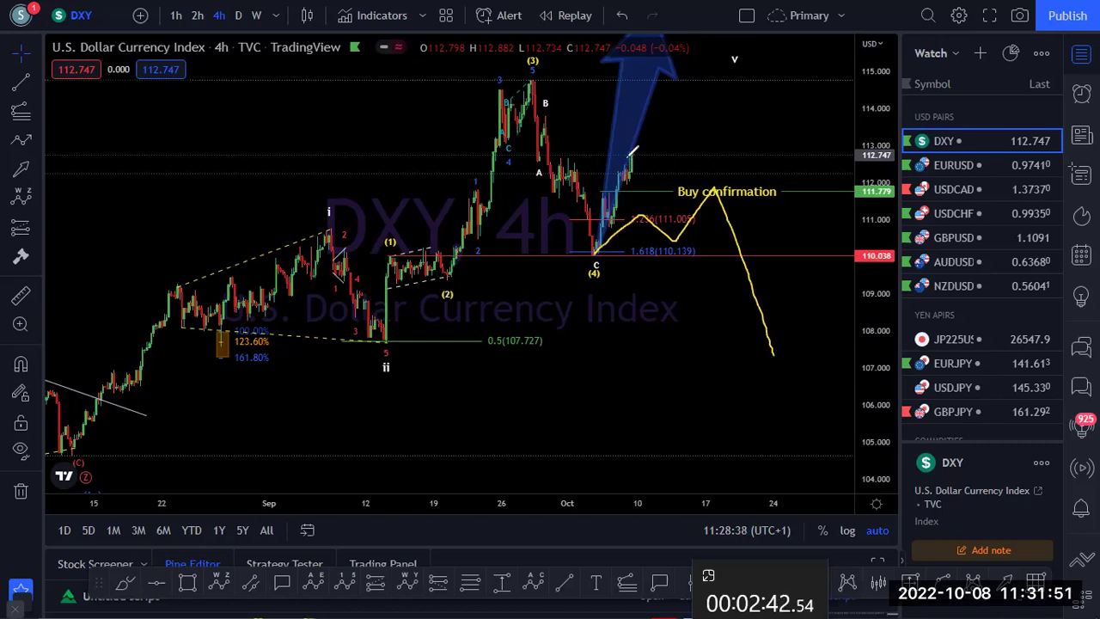
{"action": "mouse_move", "coordinate": [633, 156]}
{"action": "left_mouse_down"}
{"action": "mouse_move", "coordinate": [683, 178]}
{"action": "mouse_move", "coordinate": [736, 41]}
{"action": "left_mouse_up"}
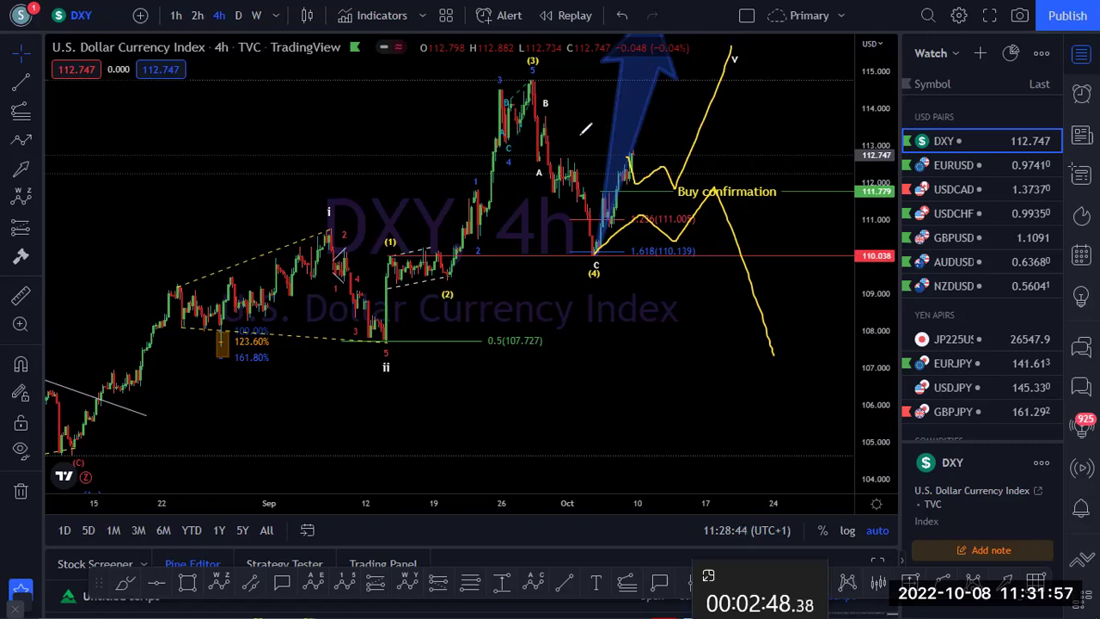
{"action": "key", "text": "ctrl+z"}
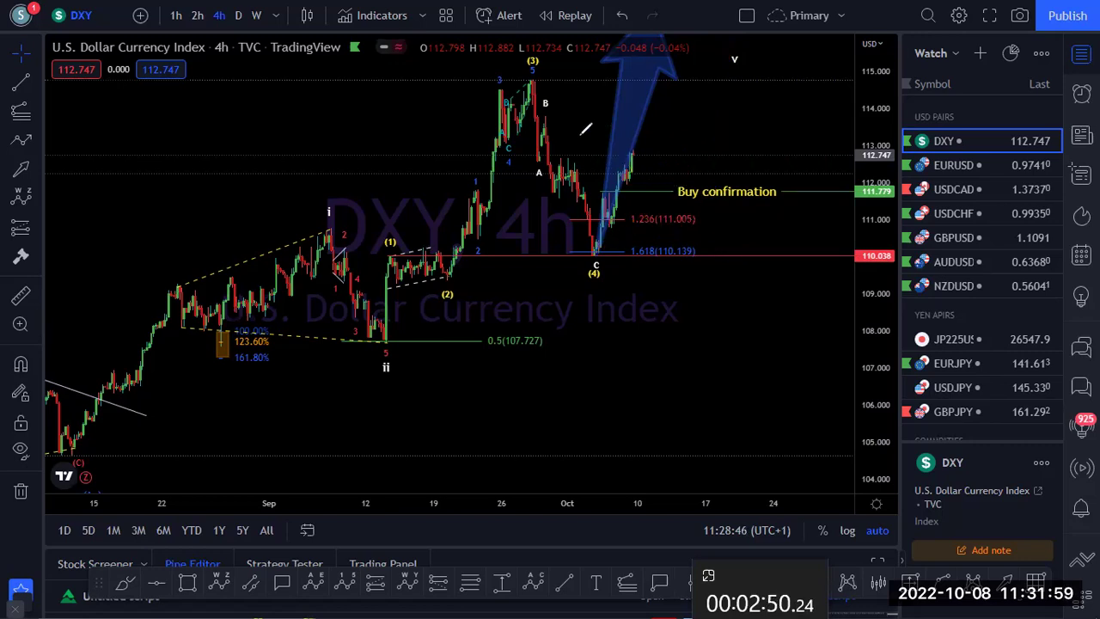
{"action": "left_click_drag", "start_coordinate": [870, 233], "coordinate": [870, 255]}
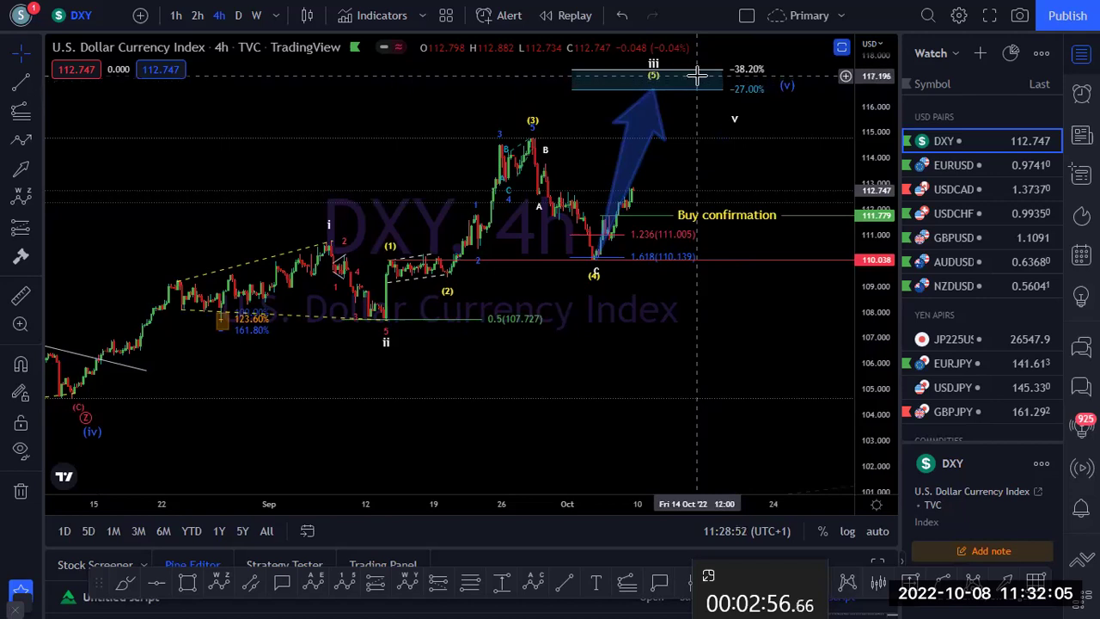
Step: Reposition the DXY view and move the Buy confirmation line from 111.779 down to 110.859
{"action": "left_click_drag", "start_coordinate": [794, 191], "coordinate": [801, 253]}
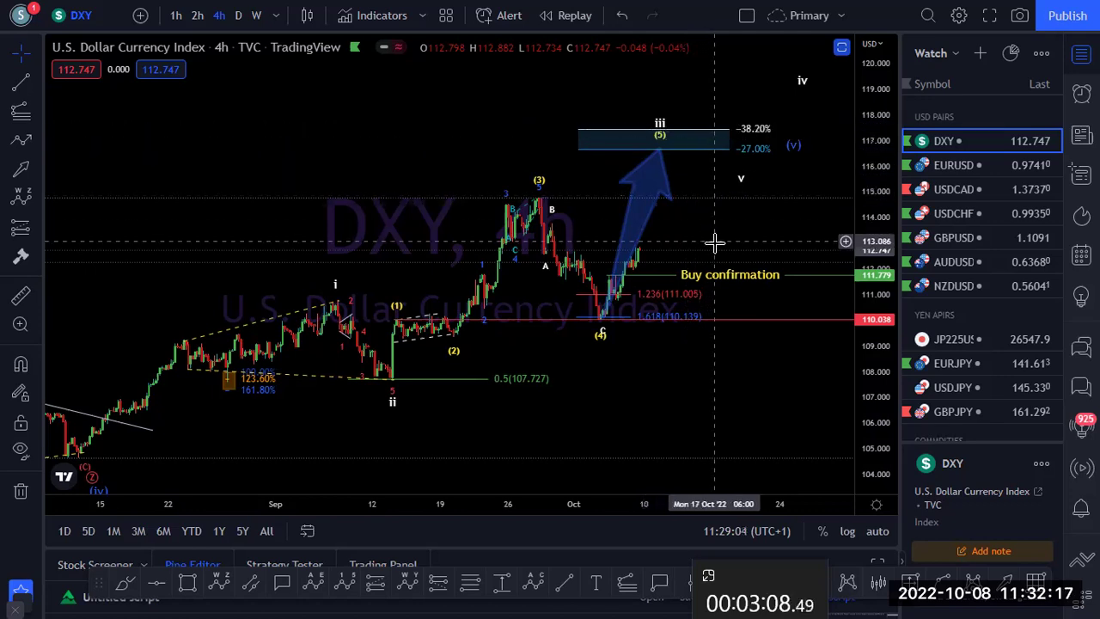
{"action": "left_click_drag", "start_coordinate": [714, 243], "coordinate": [718, 136]}
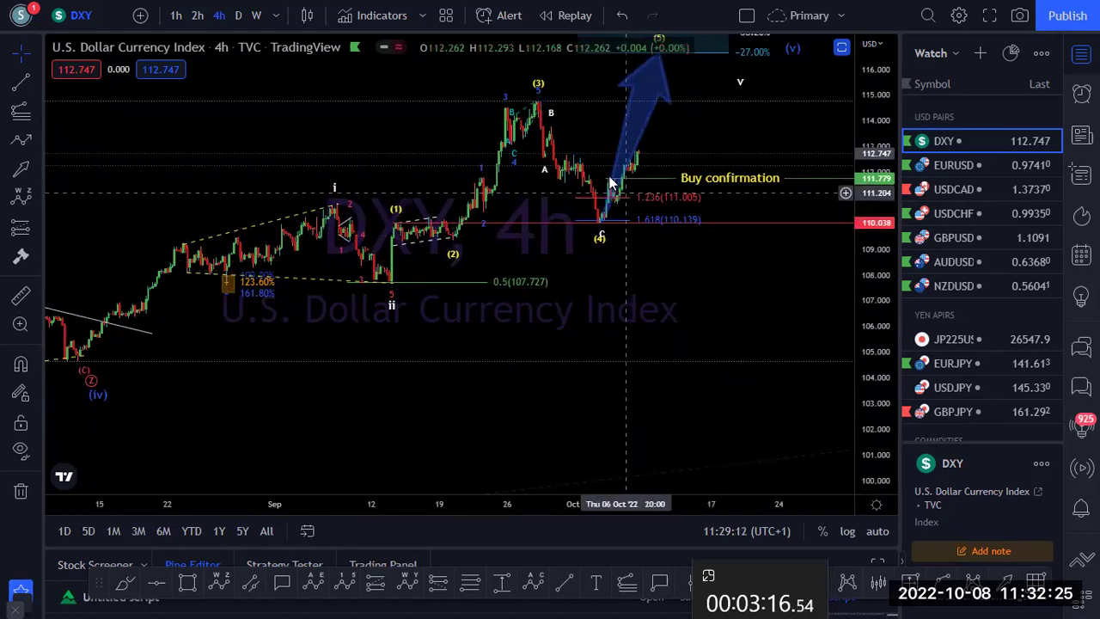
{"action": "left_click_drag", "start_coordinate": [610, 183], "coordinate": [608, 202]}
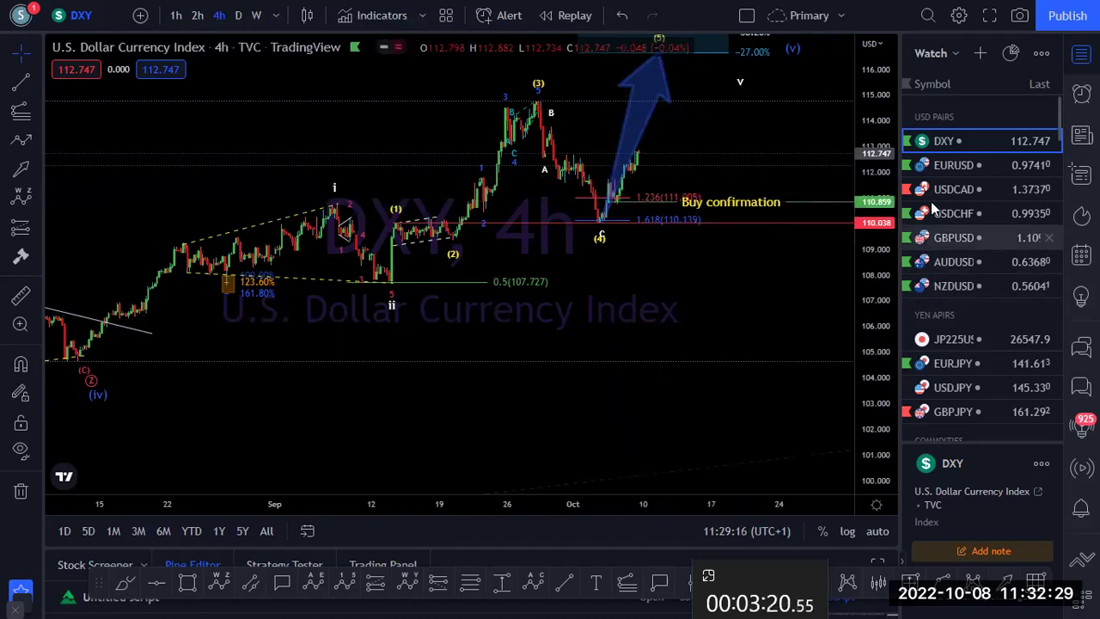
Step: Open EURUSD, review its daily wave count, then go back to the 4-hour chart
{"action": "left_click", "coordinate": [943, 168]}
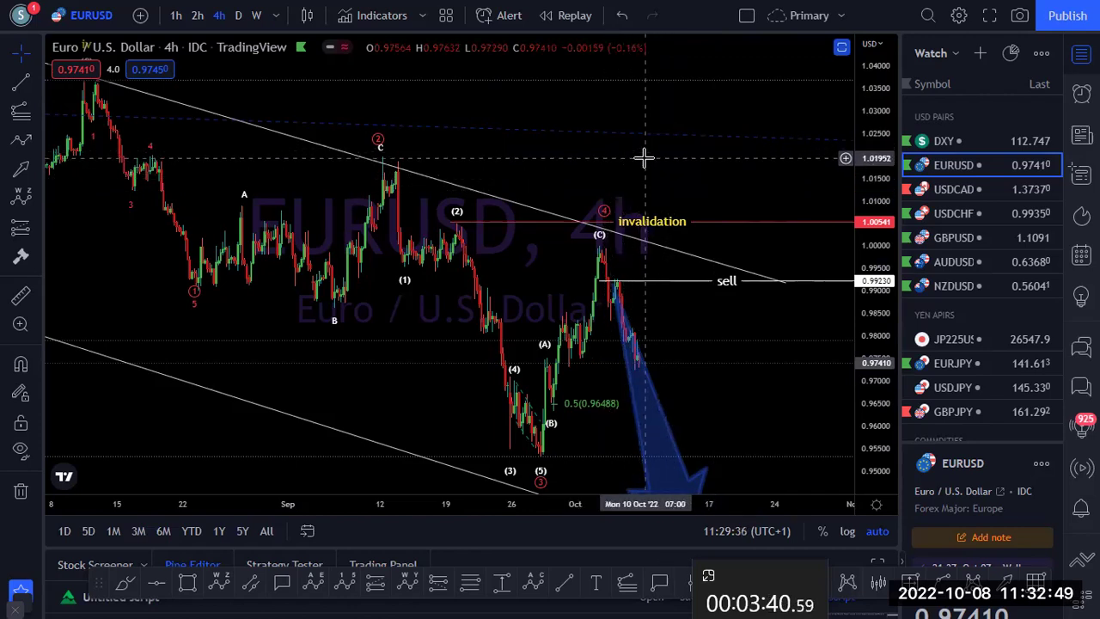
{"action": "left_click", "coordinate": [241, 14]}
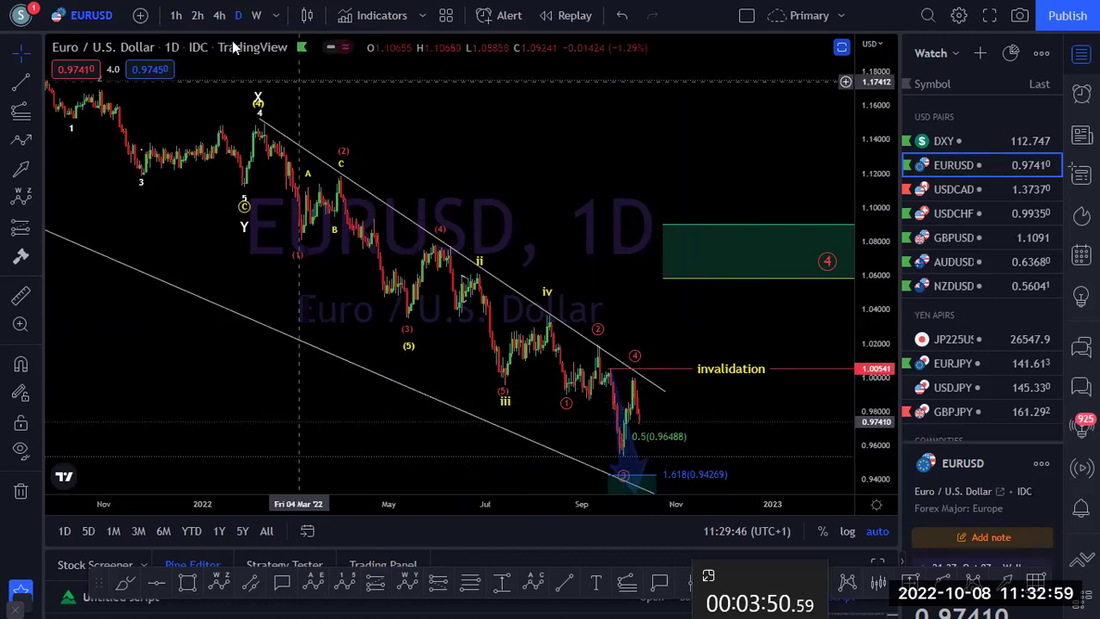
{"action": "left_click", "coordinate": [219, 15]}
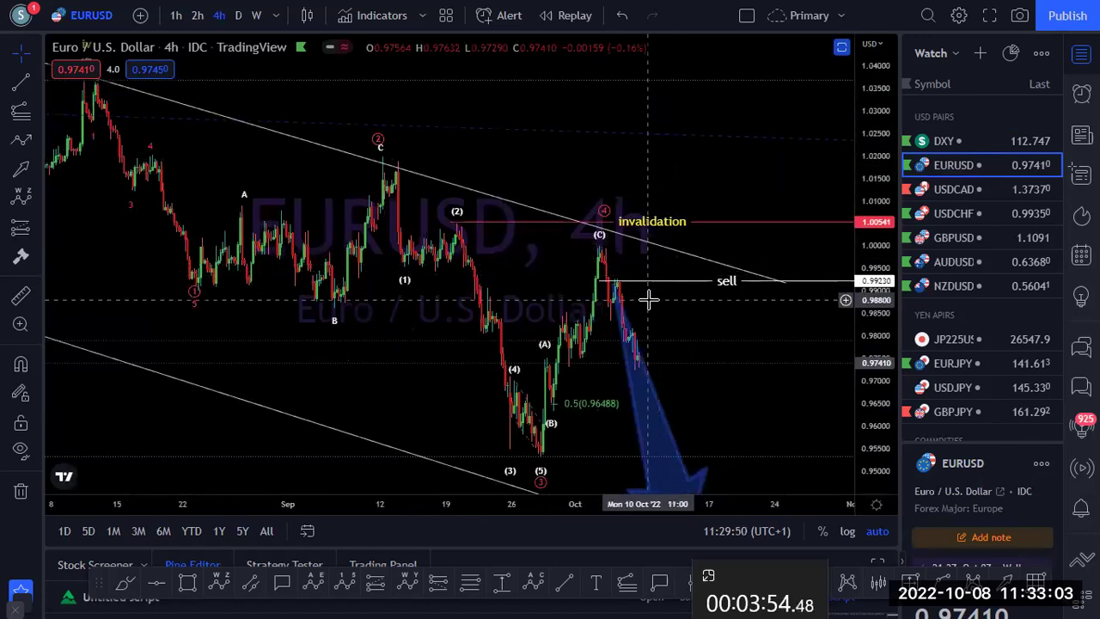
Step: Compress the EURUSD scale to show the 1.618 target box, then bring up USDCAD
{"action": "left_click_drag", "start_coordinate": [873, 150], "coordinate": [876, 215]}
{"action": "left_click_drag", "start_coordinate": [791, 304], "coordinate": [793, 273]}
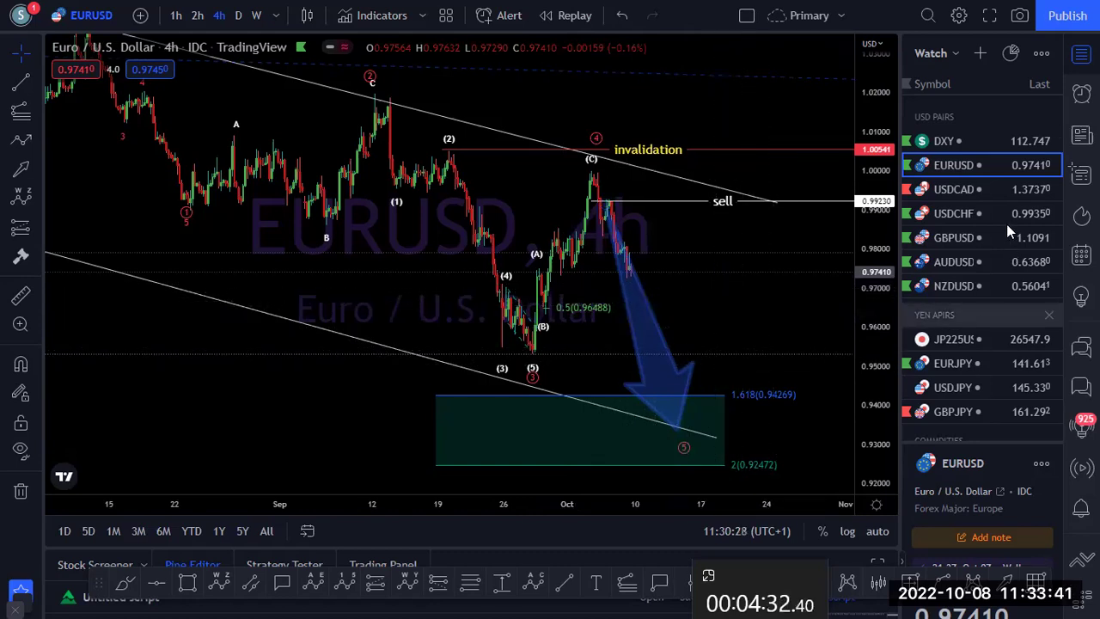
{"action": "left_click", "coordinate": [956, 187]}
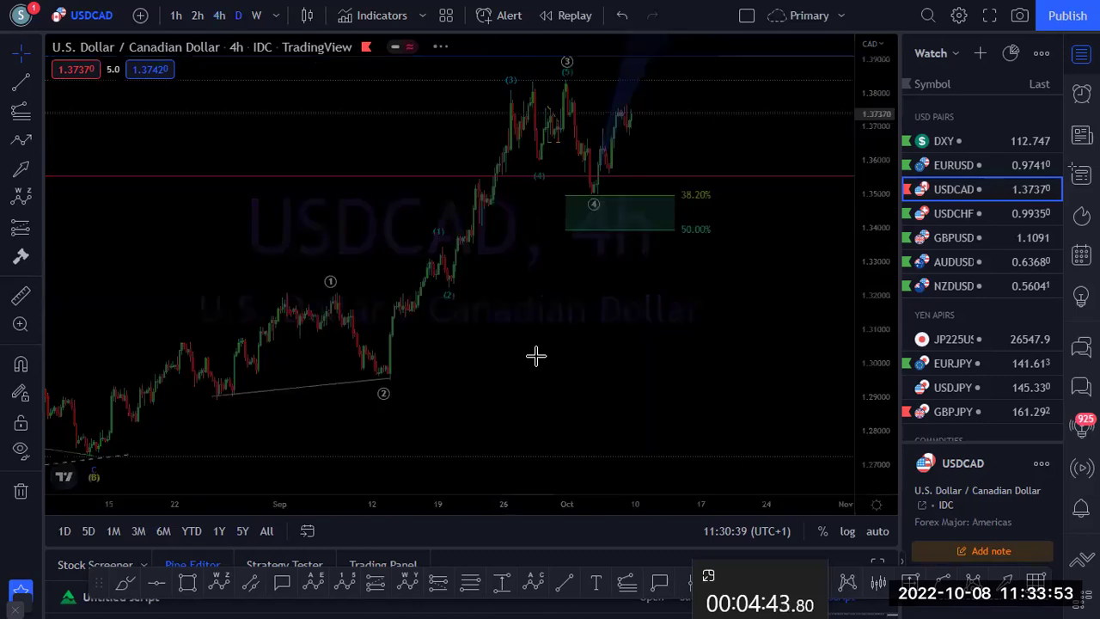
{"action": "left_click", "coordinate": [879, 531]}
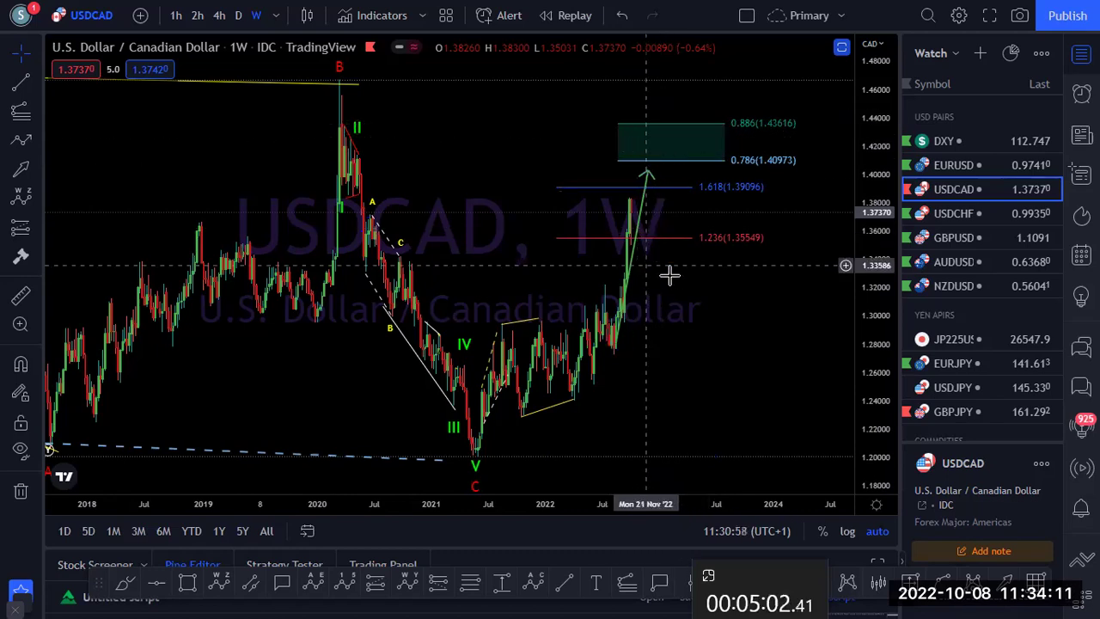
{"action": "left_click", "coordinate": [240, 17]}
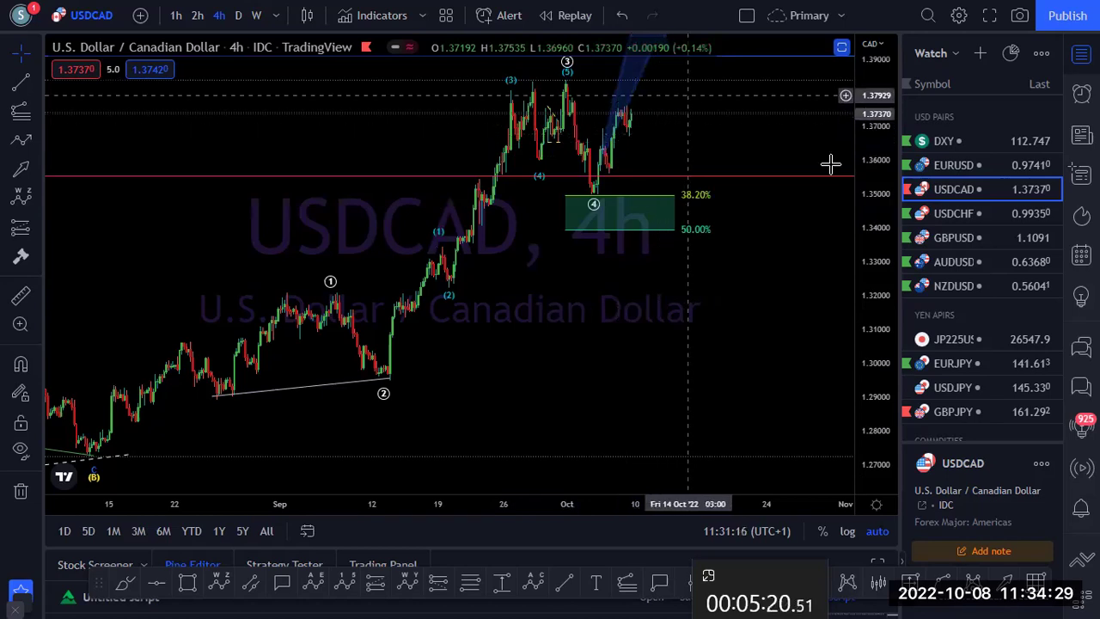
Step: Refit and pan USDCAD to review the upper target zone, then bring up USDCHF
{"action": "double_click", "coordinate": [880, 193]}
{"action": "left_click_drag", "start_coordinate": [802, 271], "coordinate": [791, 381]}
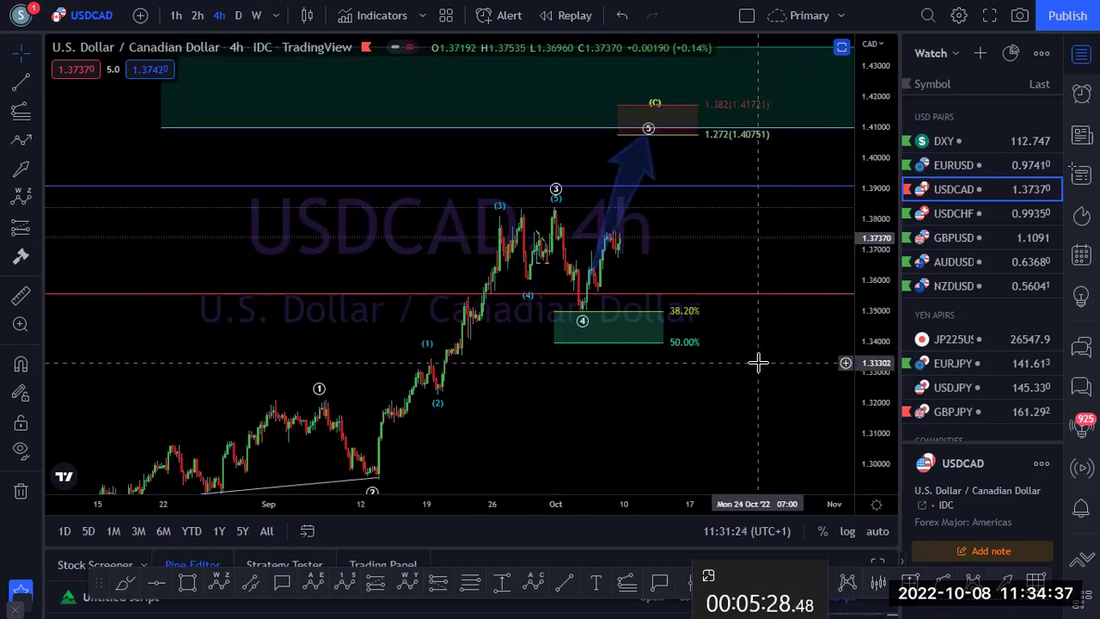
{"action": "left_click_drag", "start_coordinate": [759, 326], "coordinate": [770, 243]}
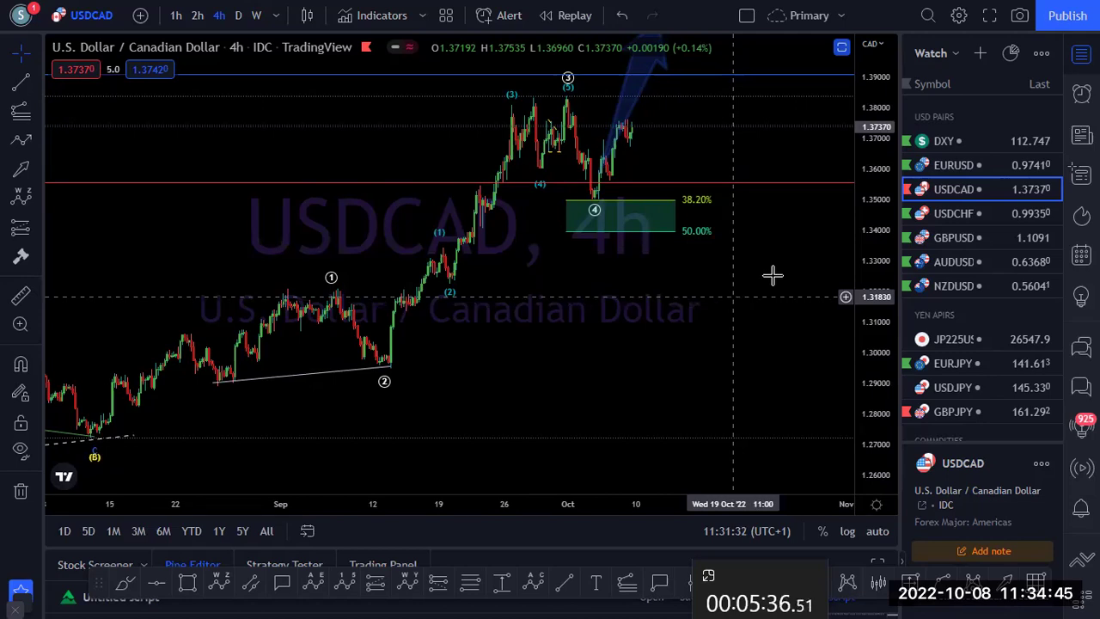
{"action": "left_click", "coordinate": [956, 212]}
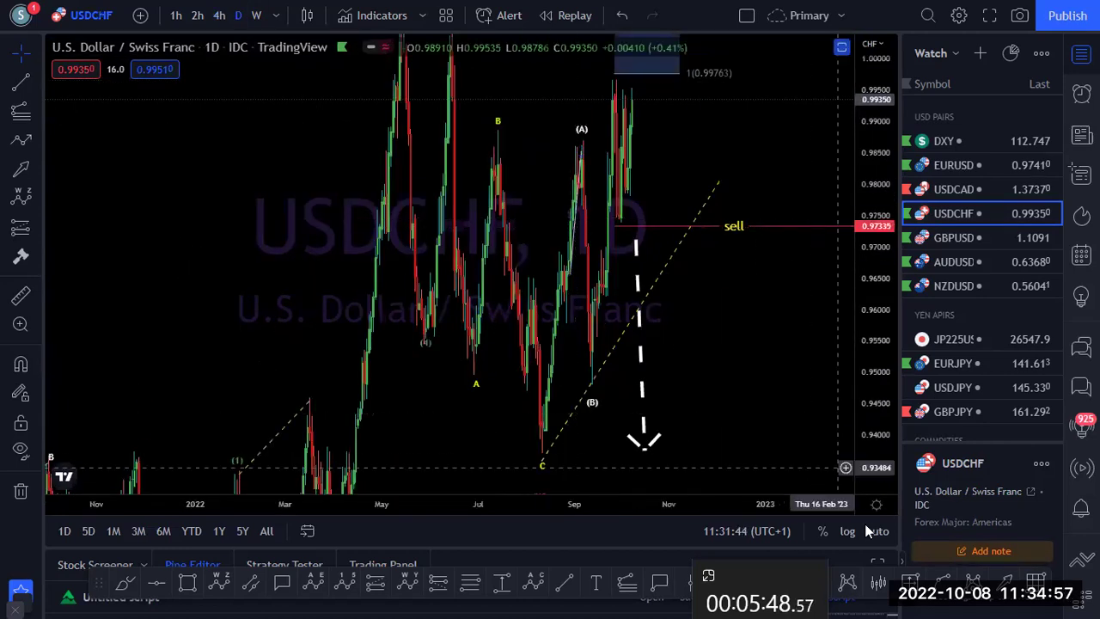
Step: Auto-scale the USDCHF price axis so all waves and the 1.236 target box fit
{"action": "left_click", "coordinate": [879, 538]}
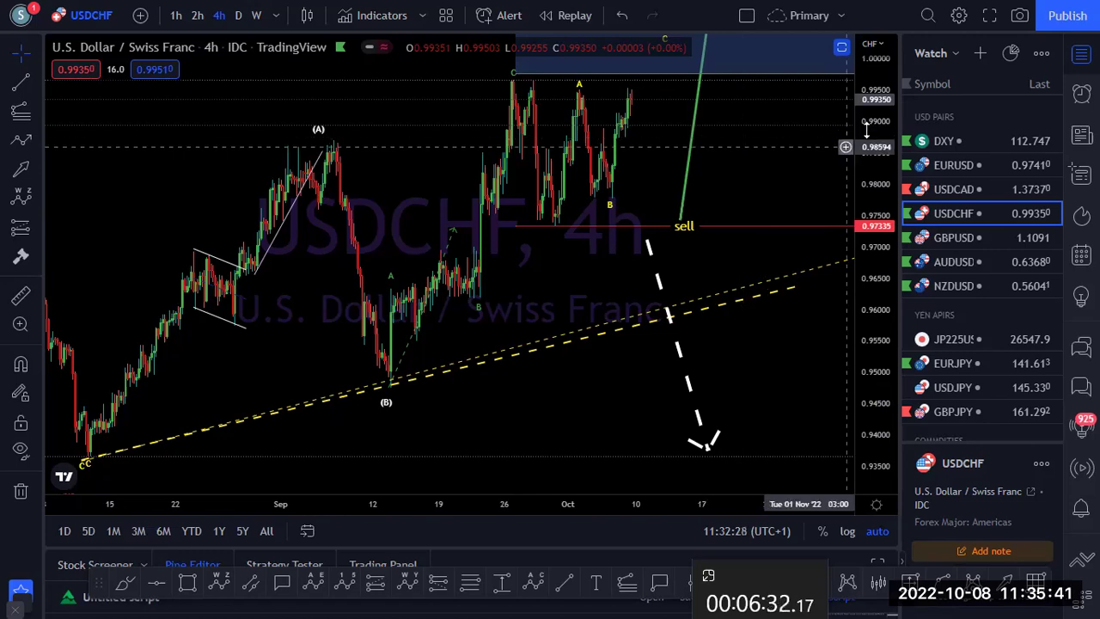
Step: Pan USDCHF to reveal the target box and brush a yellow dip-and-rally projection from the latest high
{"action": "left_click_drag", "start_coordinate": [776, 216], "coordinate": [772, 244]}
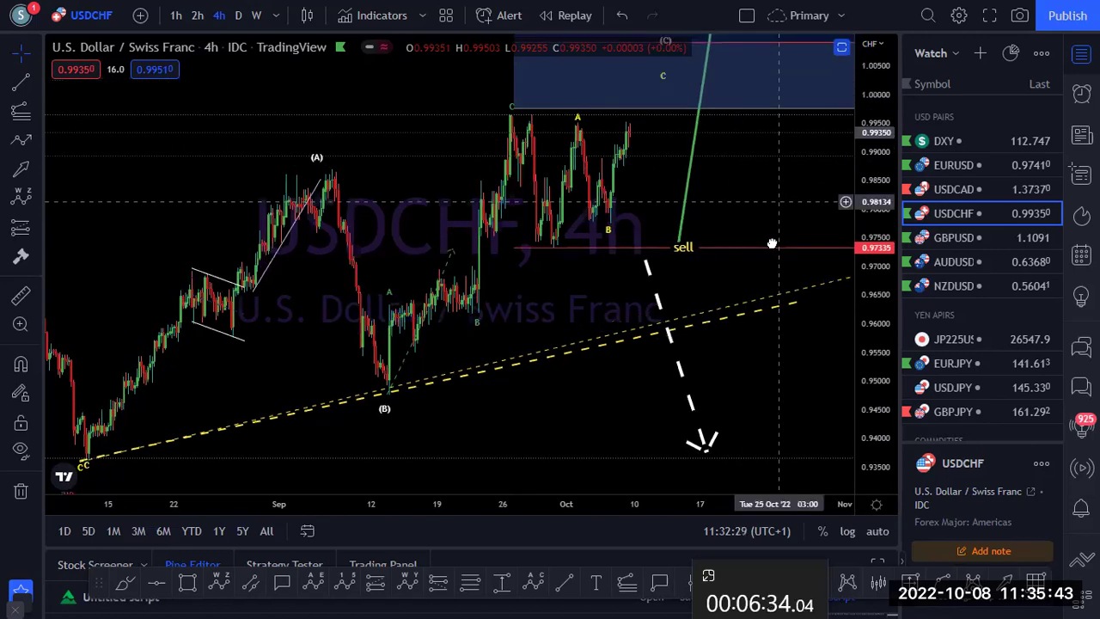
{"action": "left_click_drag", "start_coordinate": [706, 234], "coordinate": [700, 276]}
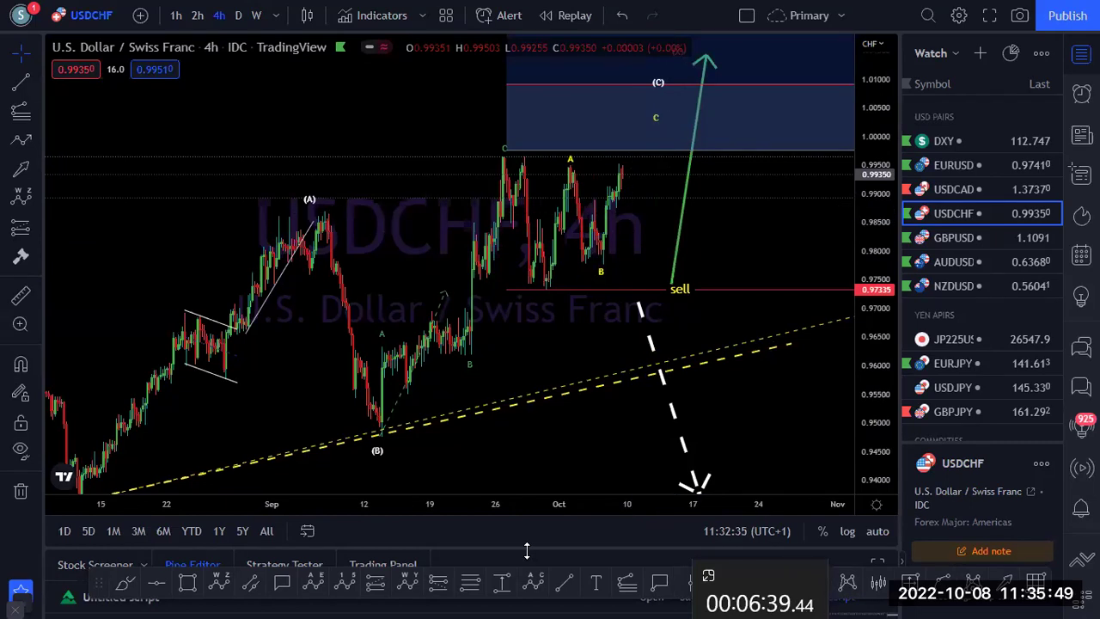
{"action": "mouse_move", "coordinate": [623, 161]}
{"action": "left_mouse_down"}
{"action": "mouse_move", "coordinate": [640, 226]}
{"action": "mouse_move", "coordinate": [702, 189]}
{"action": "mouse_move", "coordinate": [750, 202]}
{"action": "mouse_move", "coordinate": [796, 362]}
{"action": "left_mouse_up"}
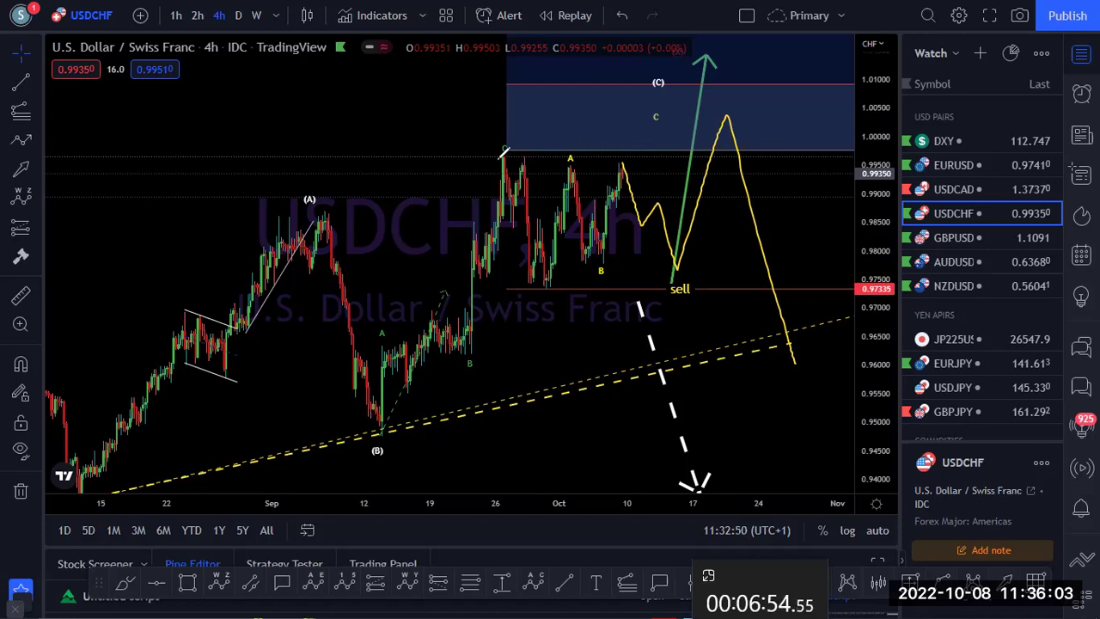
Step: Extend the yellow projection through the trendline, outline the (C) target zone, then clear the sketch
{"action": "mouse_move", "coordinate": [502, 155]}
{"action": "left_mouse_down"}
{"action": "mouse_move", "coordinate": [765, 154]}
{"action": "mouse_move", "coordinate": [763, 78]}
{"action": "mouse_move", "coordinate": [656, 78]}
{"action": "mouse_move", "coordinate": [516, 136]}
{"action": "left_mouse_up"}
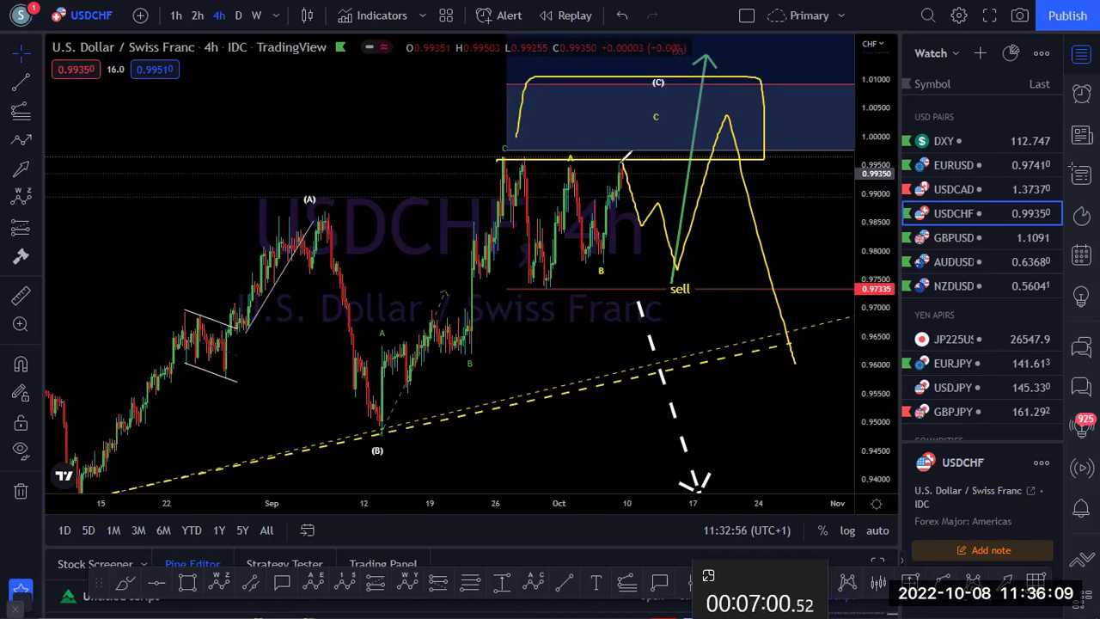
{"action": "left_click_drag", "start_coordinate": [667, 179], "coordinate": [725, 78]}
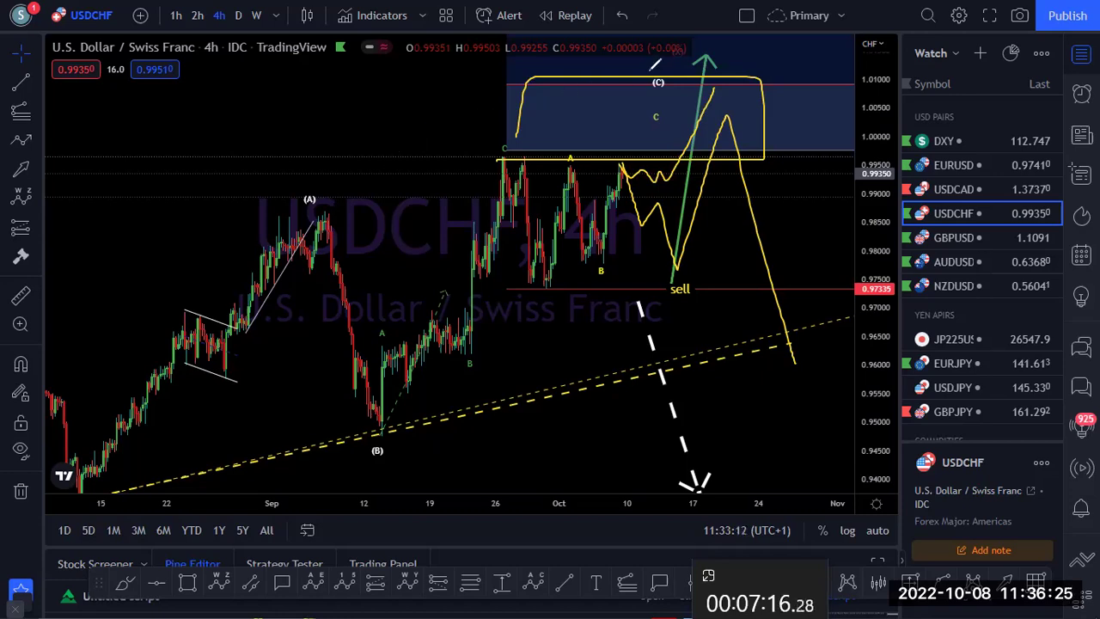
{"action": "key", "text": "e"}
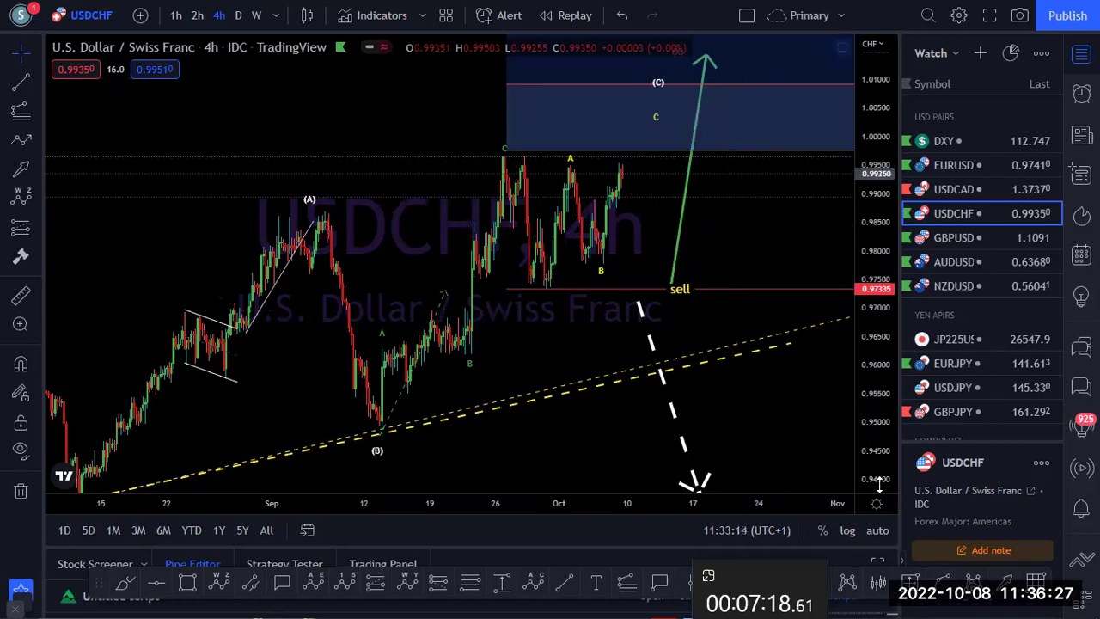
Step: Auto-fit the price scale and load GBPUSD 4-hour with its 1.1288 sell and 1.1728 invalidation
{"action": "left_click", "coordinate": [877, 532]}
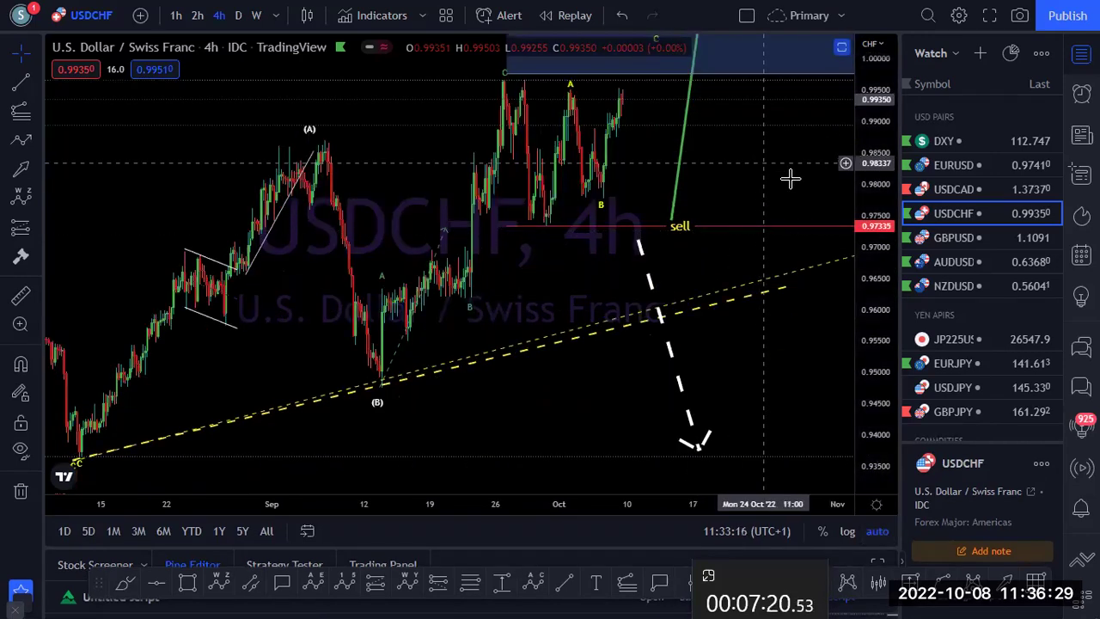
{"action": "left_click", "coordinate": [954, 237]}
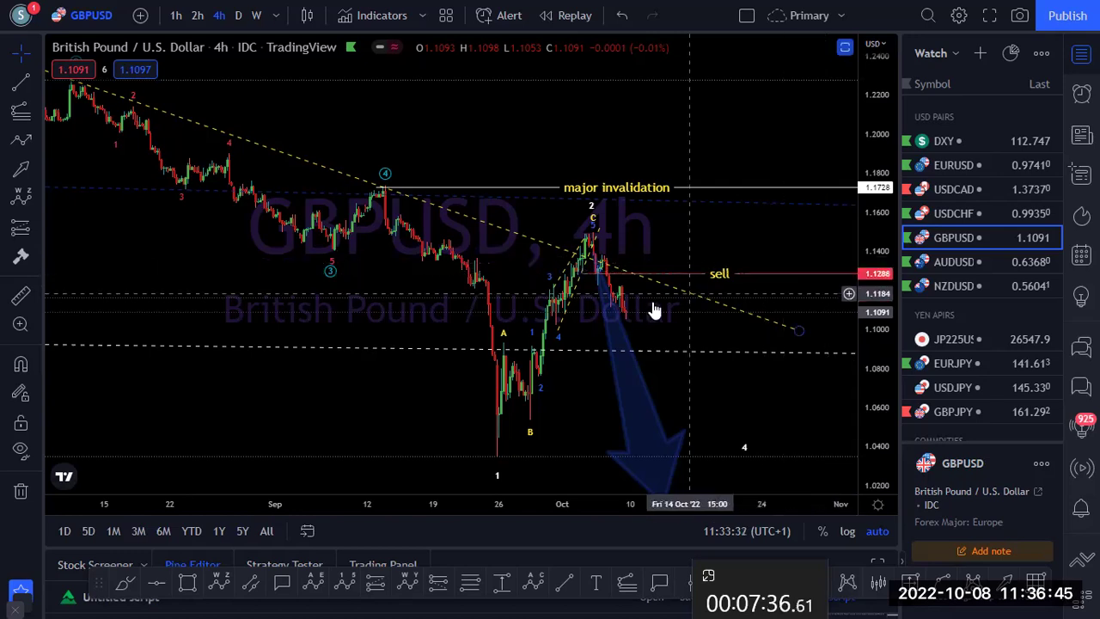
Step: Check GBPUSD on daily, return to 4-hour, and place yellow path vertices at wave B onward
{"action": "left_click", "coordinate": [238, 15]}
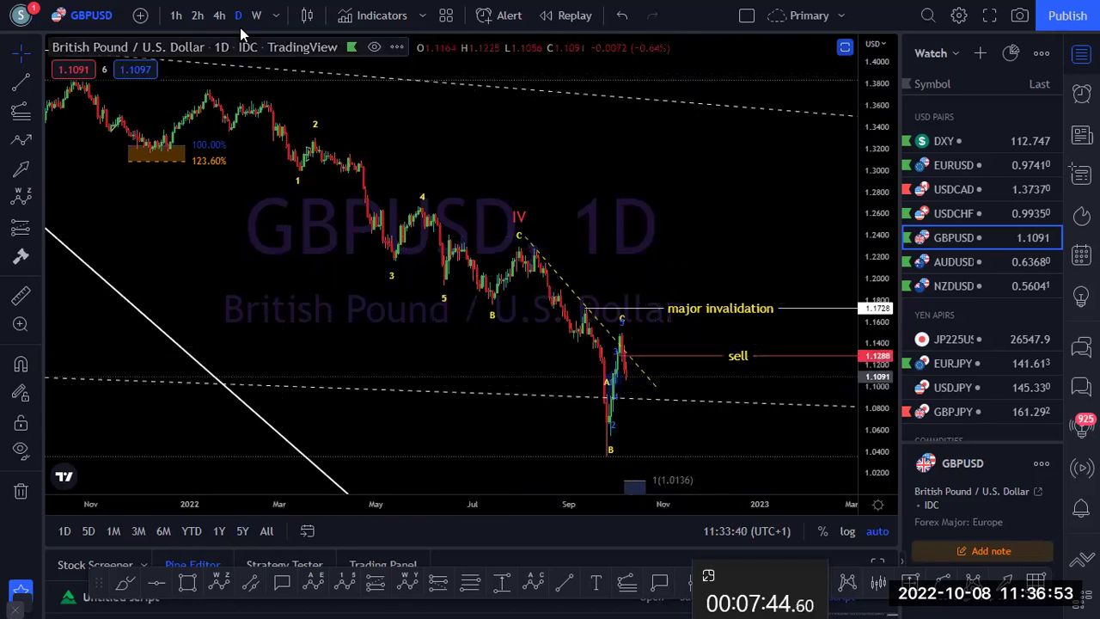
{"action": "left_click", "coordinate": [220, 15]}
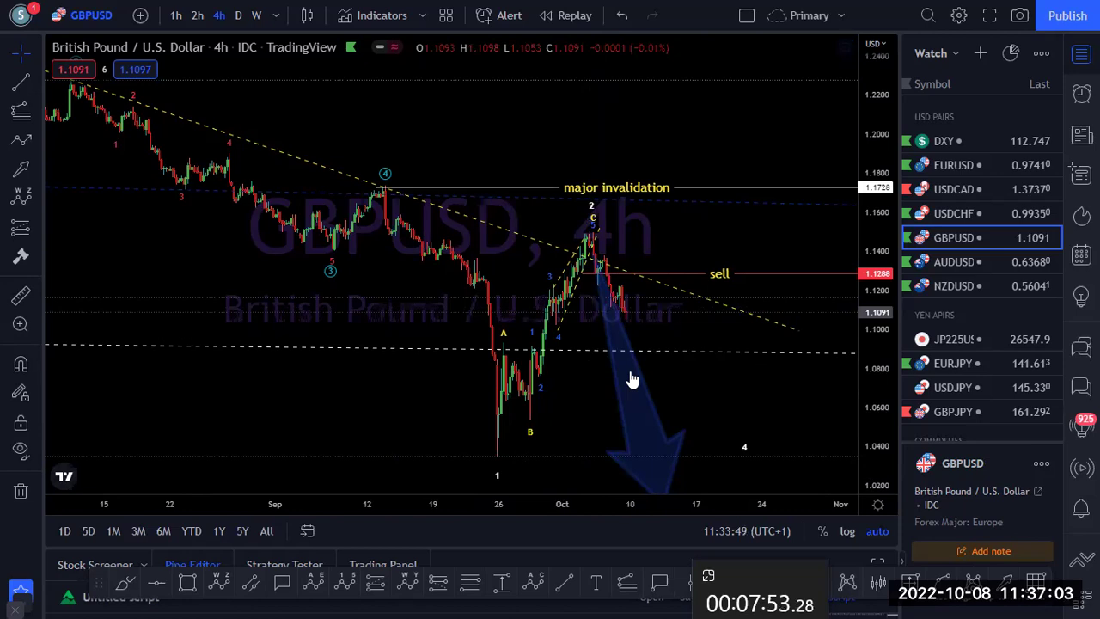
{"action": "left_click", "coordinate": [532, 414]}
{"action": "left_click", "coordinate": [563, 303]}
Step: Extend the yellow path right and sharply down, then clear all yellow sketch strokes
{"action": "mouse_move", "coordinate": [532, 281]}
{"action": "left_mouse_down"}
{"action": "mouse_move", "coordinate": [627, 327]}
{"action": "mouse_move", "coordinate": [650, 443]}
{"action": "left_mouse_up"}
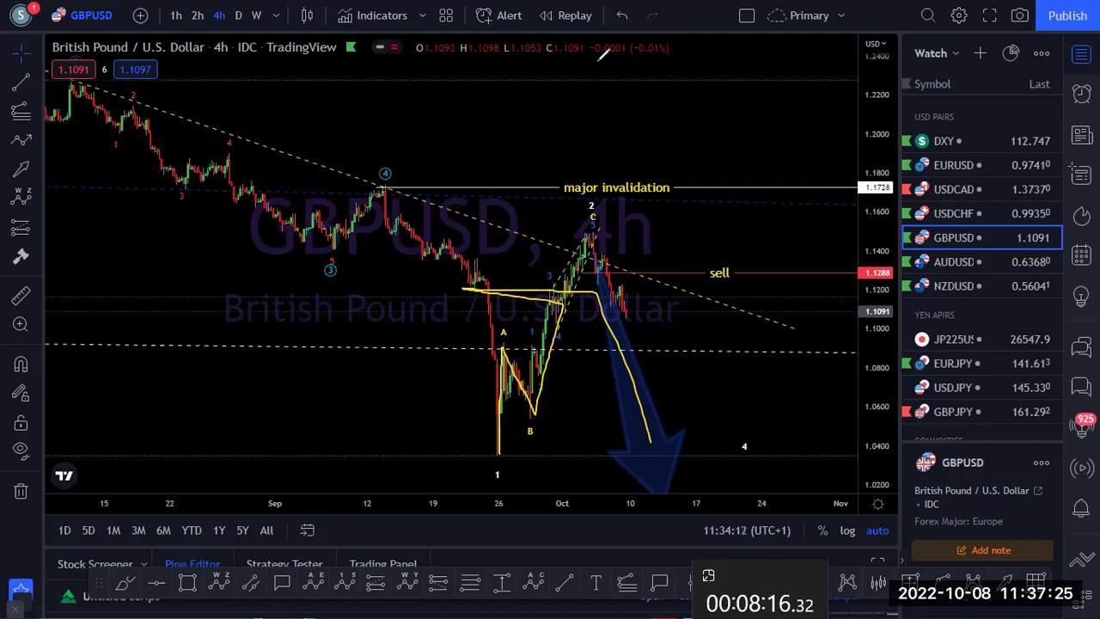
{"action": "key", "text": "Escape"}
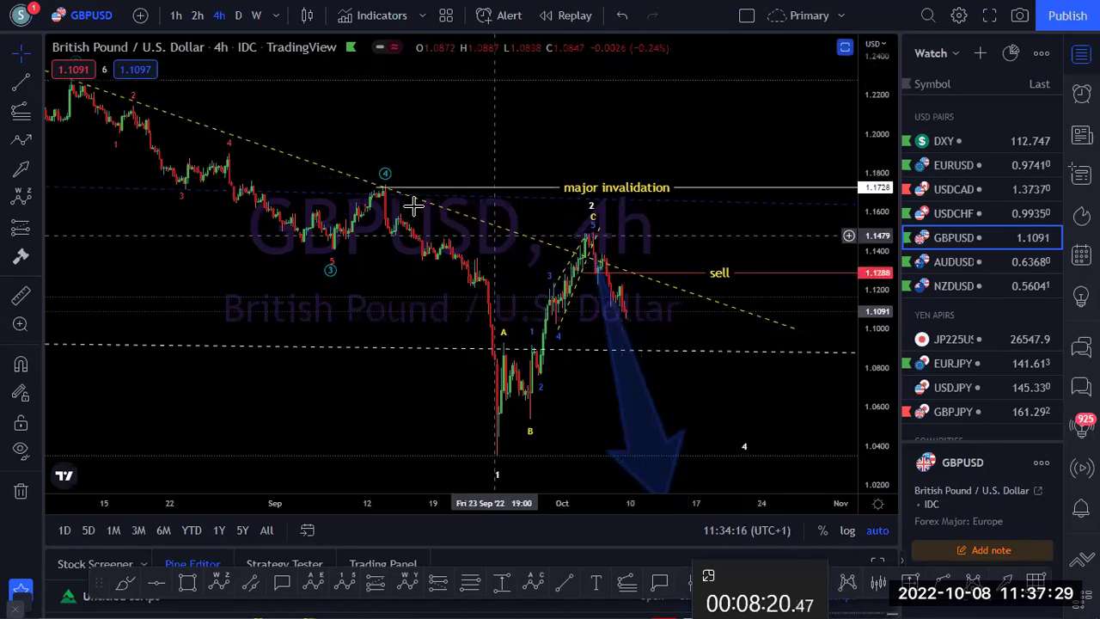
Step: Drag the major invalidation ray to about 1.1386, delete the sell line, and load AUDUSD
{"action": "left_click_drag", "start_coordinate": [384, 187], "coordinate": [486, 210]}
{"action": "left_click_drag", "start_coordinate": [555, 245], "coordinate": [601, 254]}
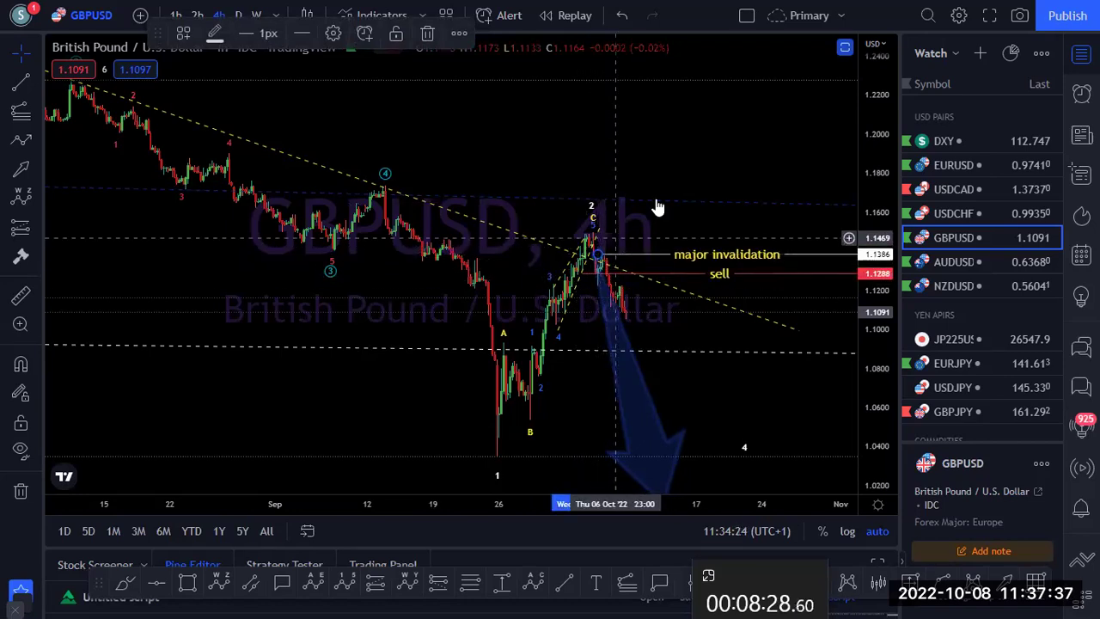
{"action": "left_click", "coordinate": [688, 275]}
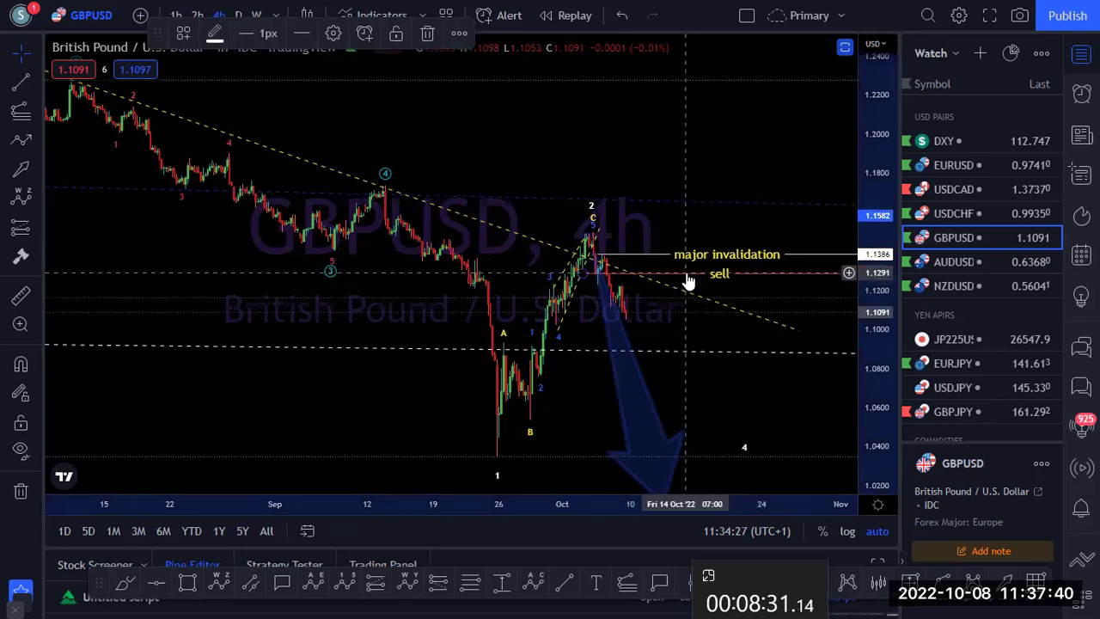
{"action": "left_click", "coordinate": [427, 35]}
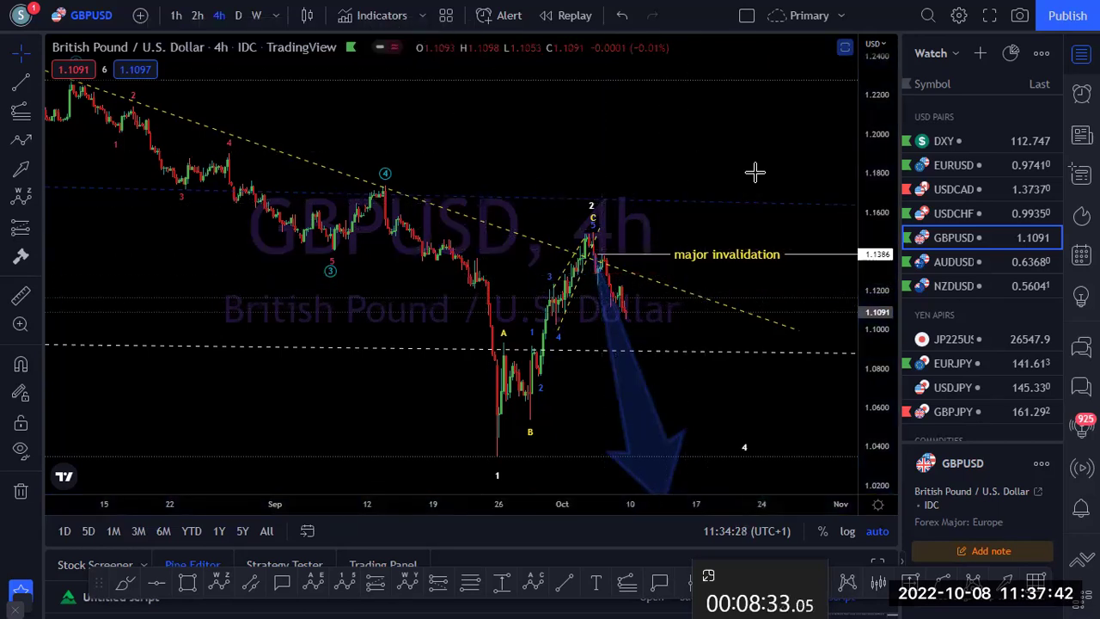
{"action": "left_click", "coordinate": [956, 262]}
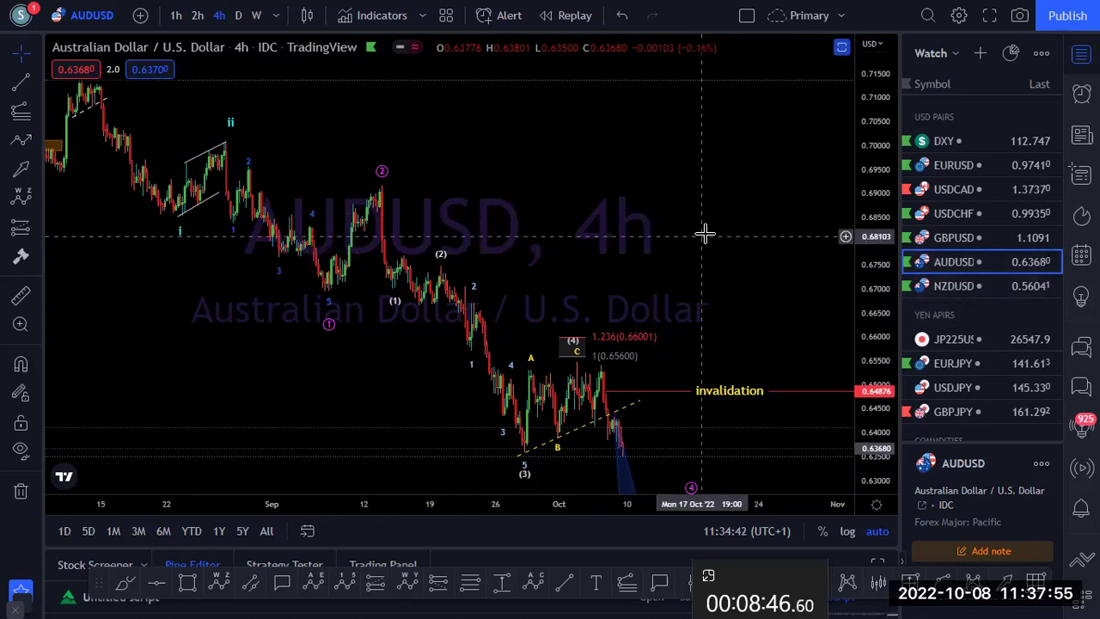
{"action": "left_click", "coordinate": [240, 15]}
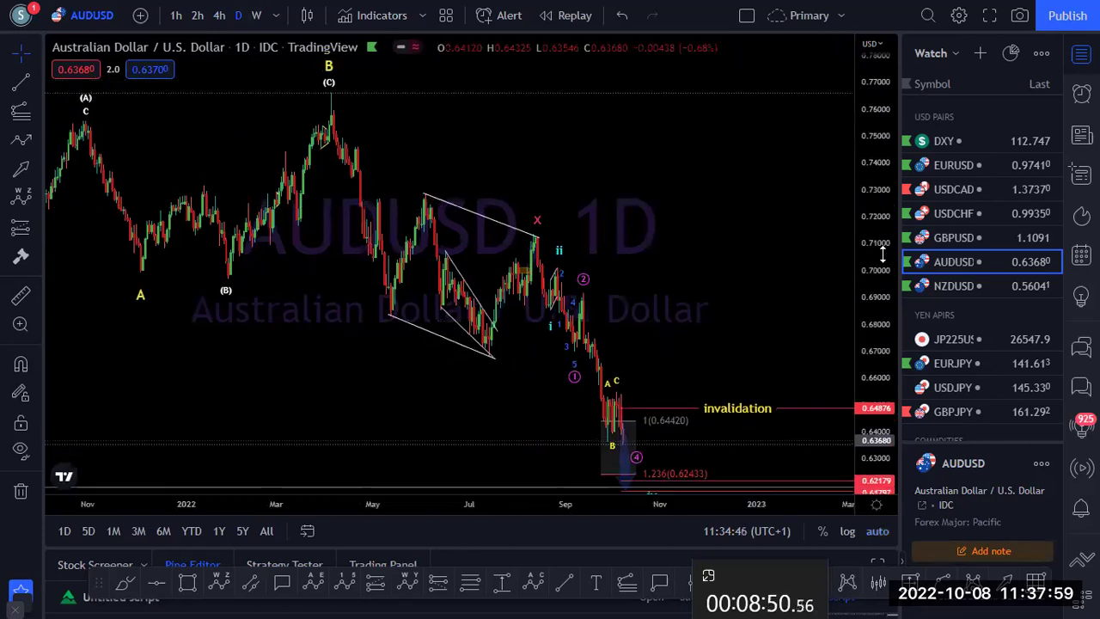
{"action": "left_click_drag", "start_coordinate": [883, 255], "coordinate": [877, 298]}
{"action": "left_click_drag", "start_coordinate": [765, 241], "coordinate": [766, 189]}
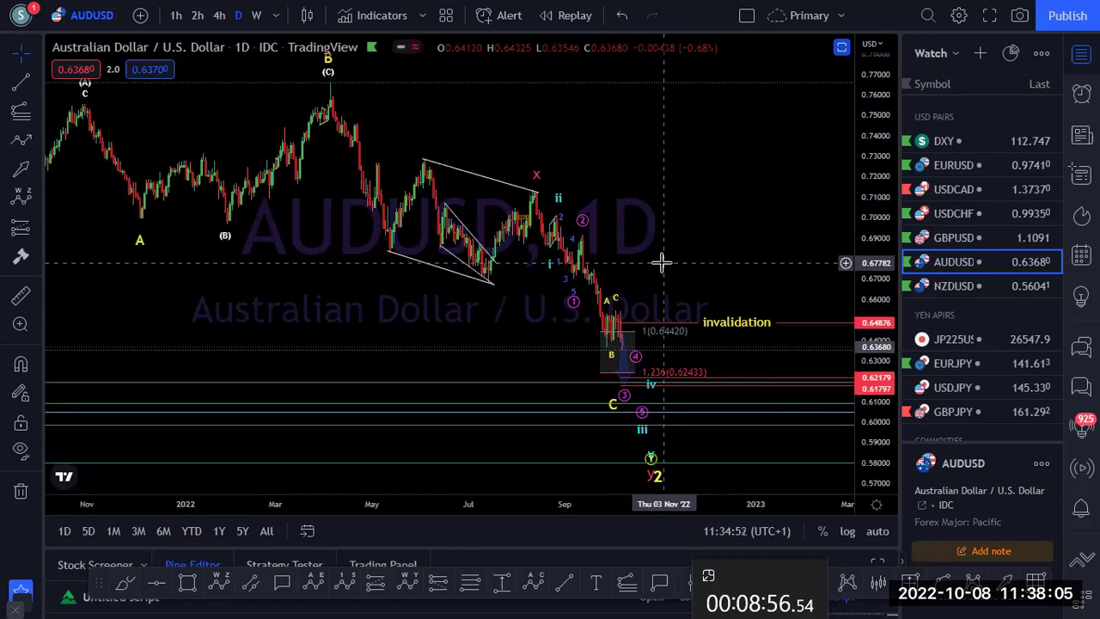
{"action": "left_click_drag", "start_coordinate": [882, 264], "coordinate": [882, 194]}
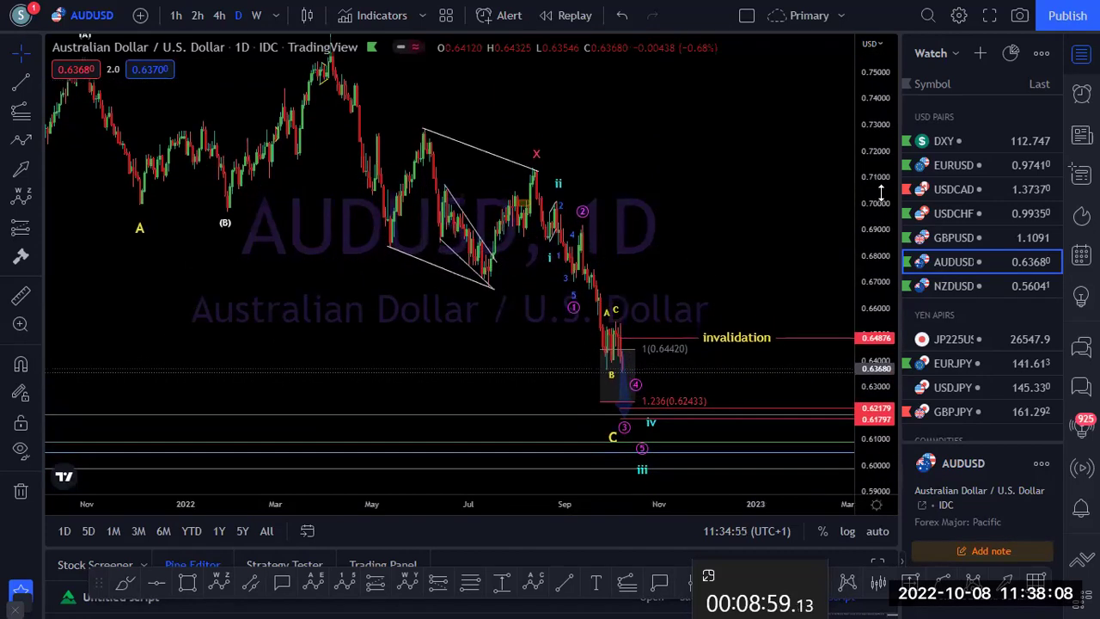
{"action": "left_click", "coordinate": [878, 532]}
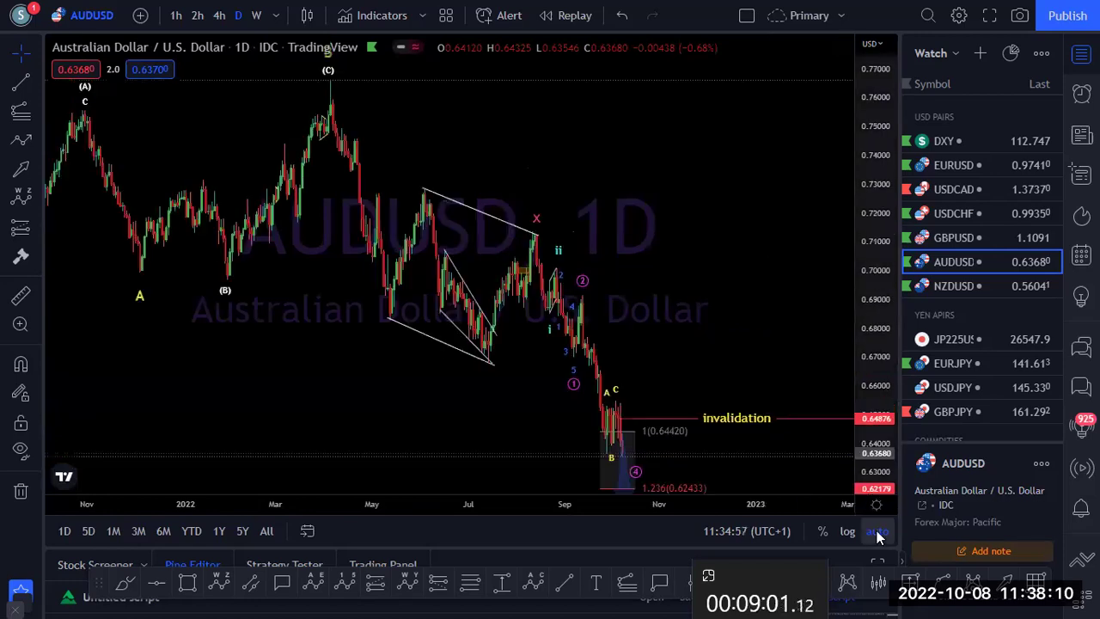
{"action": "left_click", "coordinate": [220, 15]}
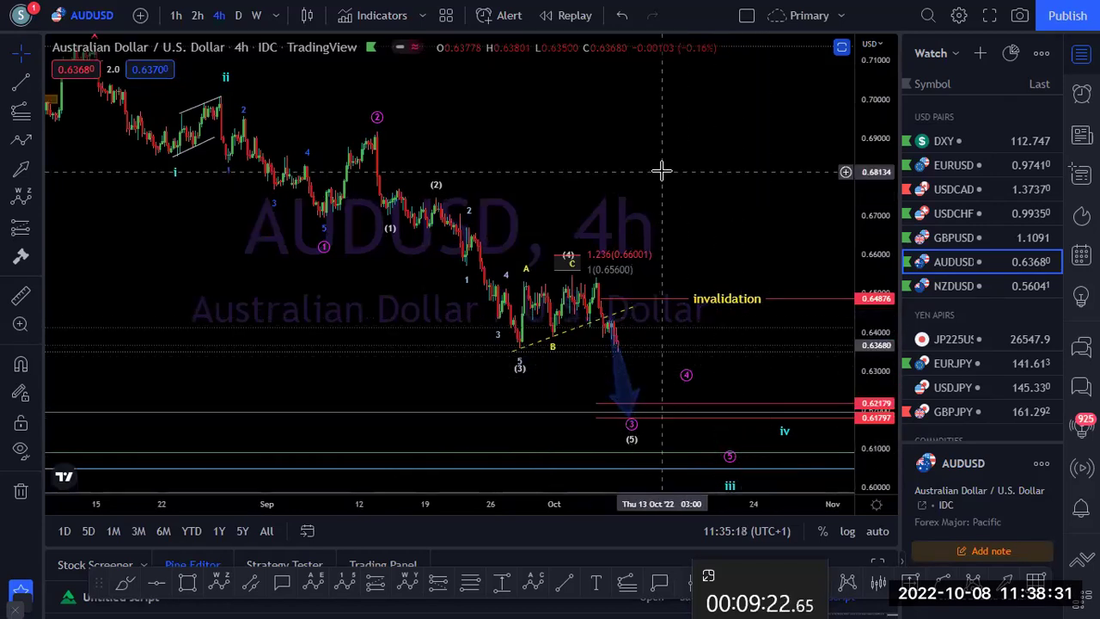
Step: Load NZDUSD on 1D and rescale to show the 0.56509 and 0.54595 Fibonacci targets
{"action": "left_click", "coordinate": [950, 286]}
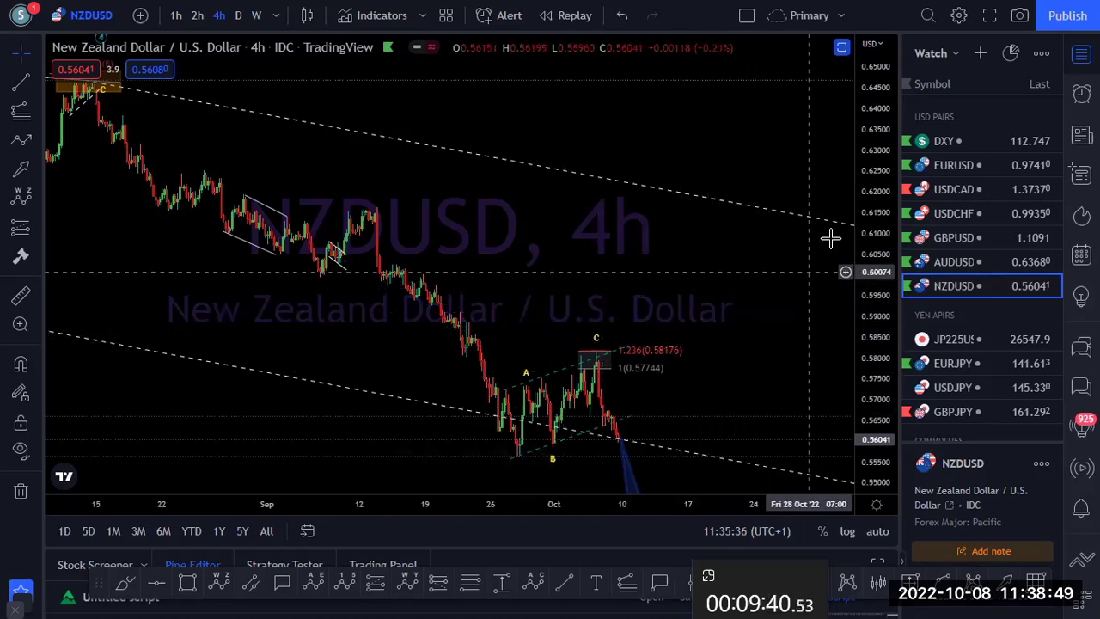
{"action": "left_click_drag", "start_coordinate": [794, 269], "coordinate": [802, 183]}
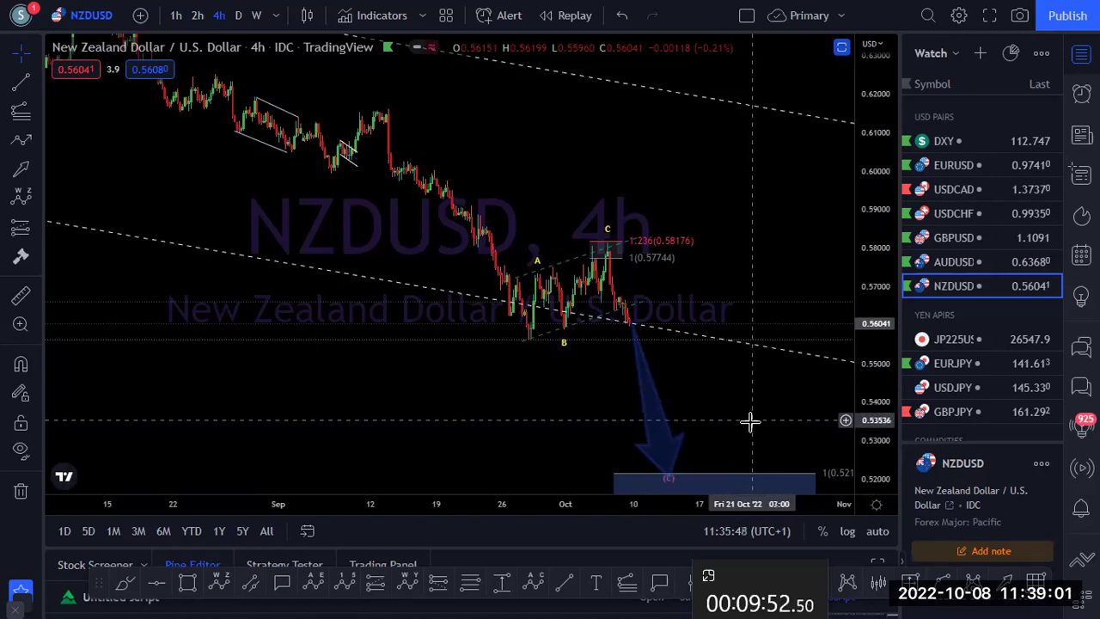
{"action": "left_click", "coordinate": [877, 530]}
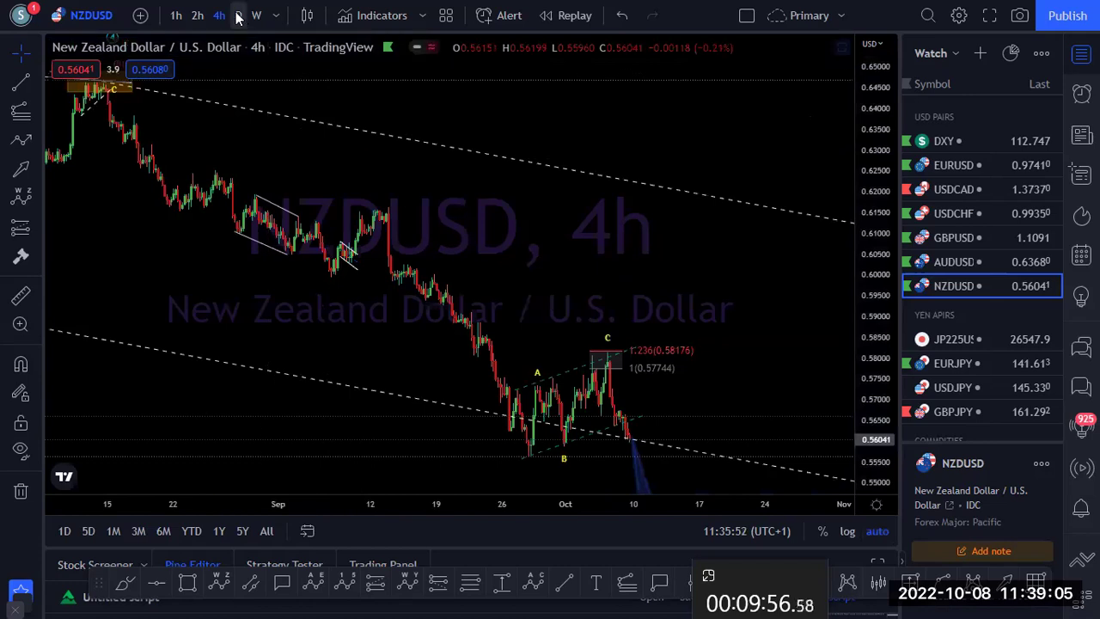
{"action": "type", "text": "1D"}
{"action": "key", "text": "Return"}
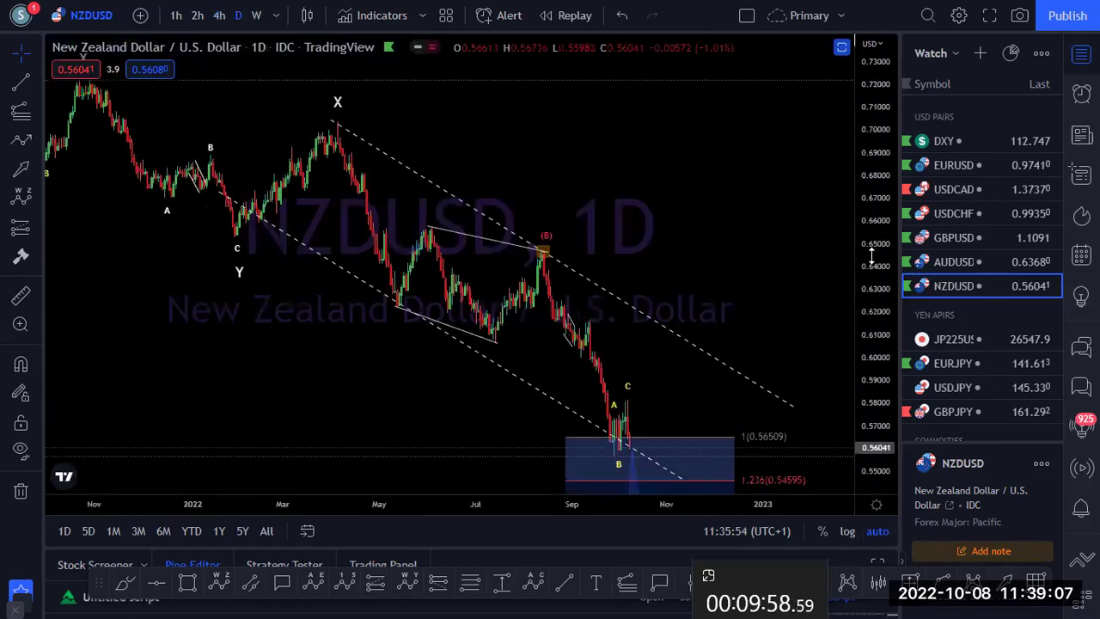
{"action": "left_click_drag", "start_coordinate": [875, 264], "coordinate": [875, 303]}
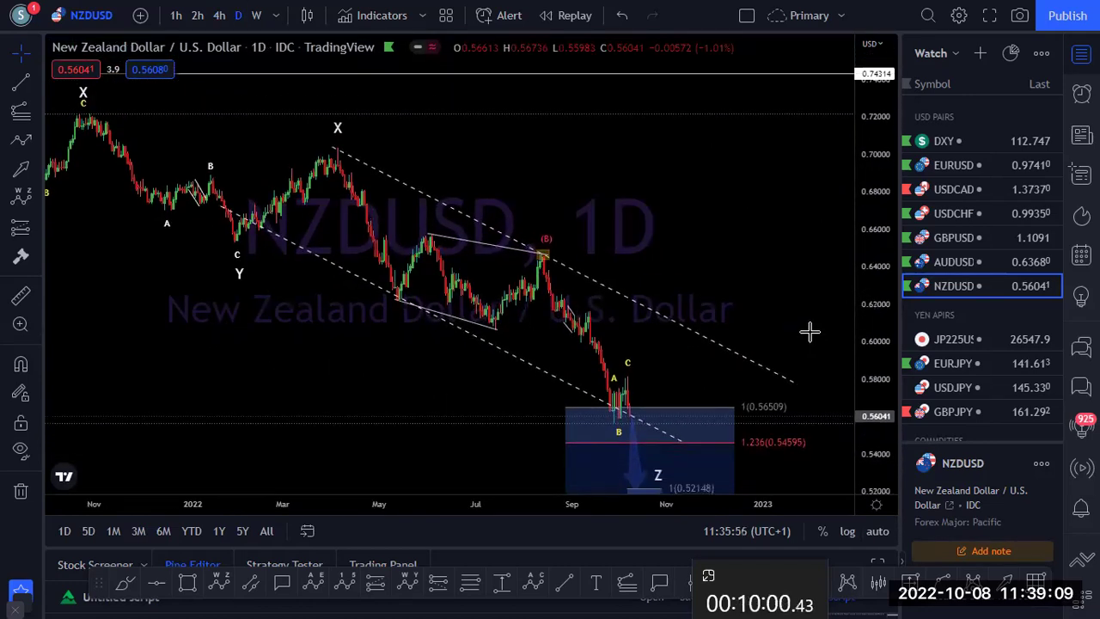
{"action": "left_click_drag", "start_coordinate": [799, 197], "coordinate": [800, 193]}
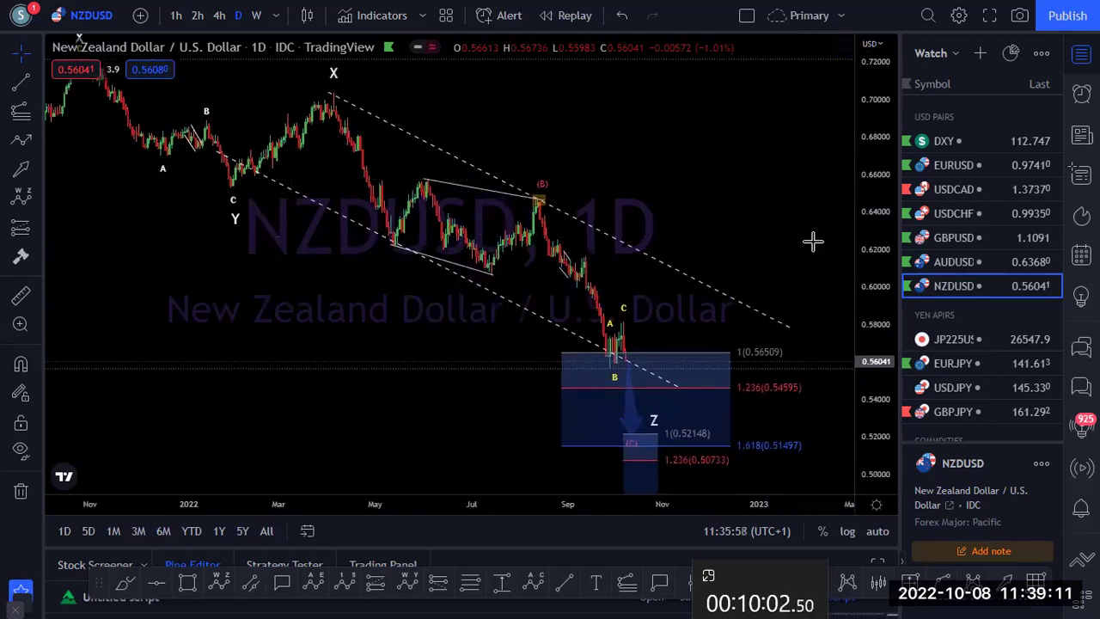
{"action": "left_click_drag", "start_coordinate": [783, 152], "coordinate": [783, 123]}
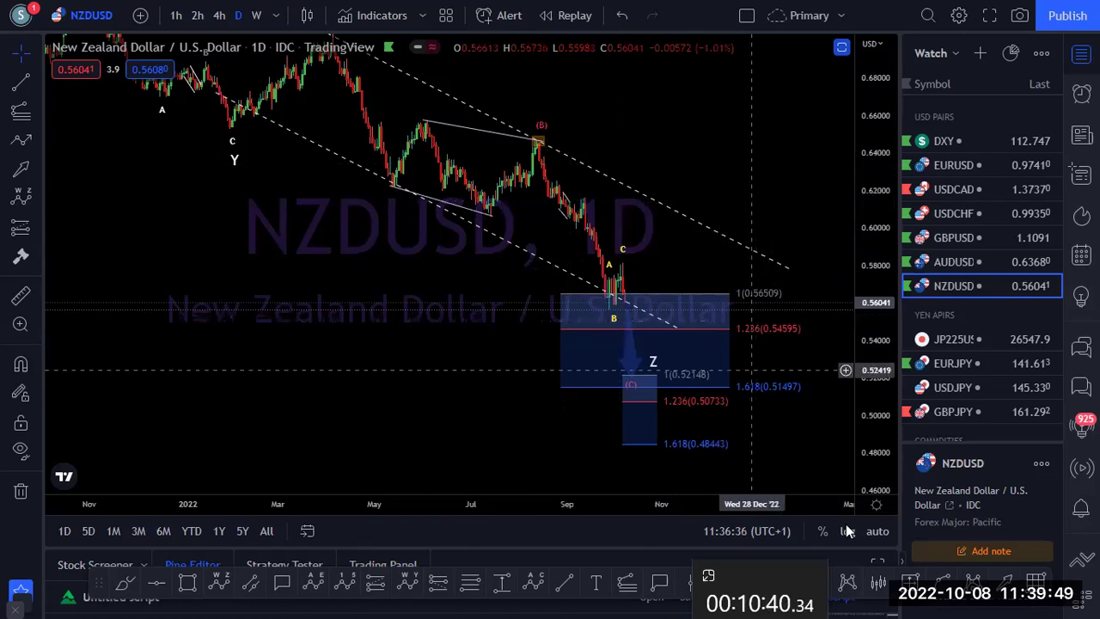
{"action": "left_click", "coordinate": [876, 532]}
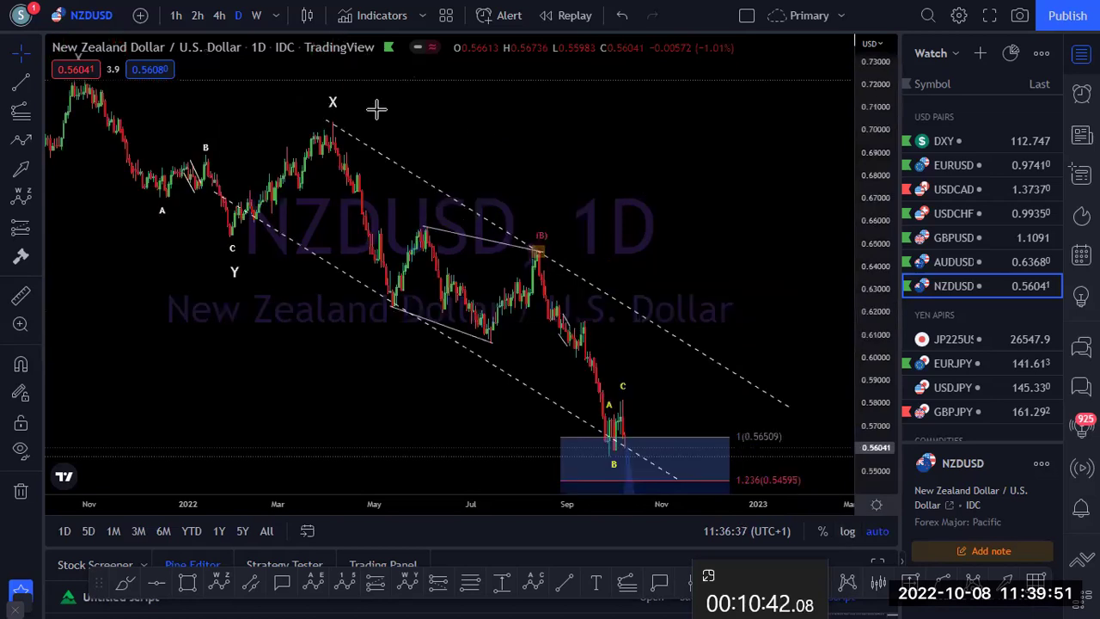
Step: Switch NZDUSD to 1-hour and draw a horizontal invalidation line at 0.56743
{"action": "left_click", "coordinate": [182, 18]}
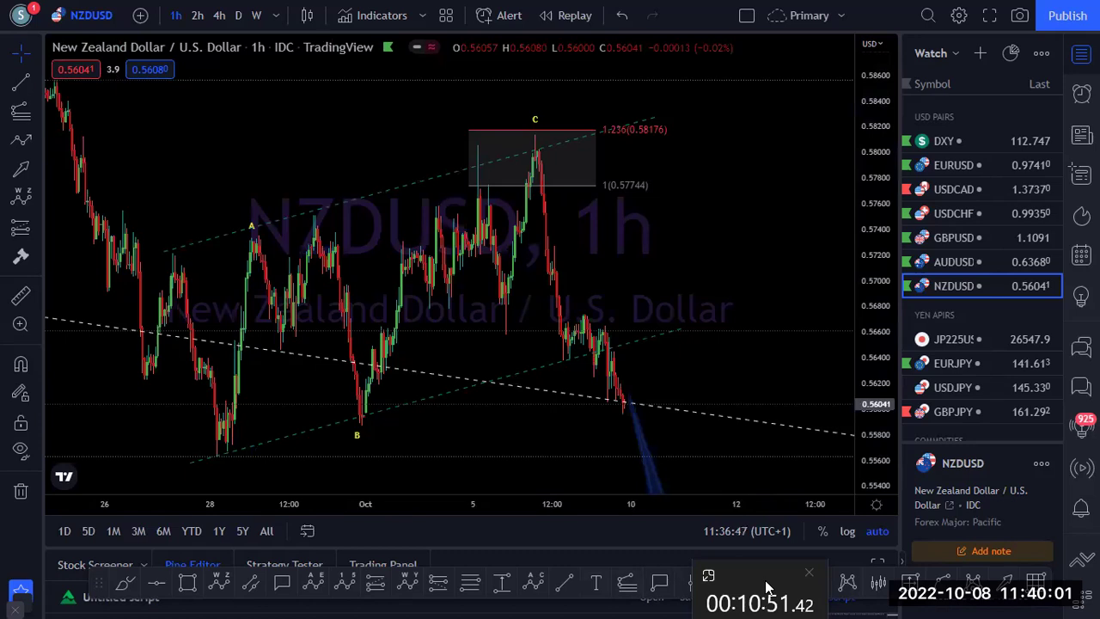
{"action": "key", "text": "alt+h"}
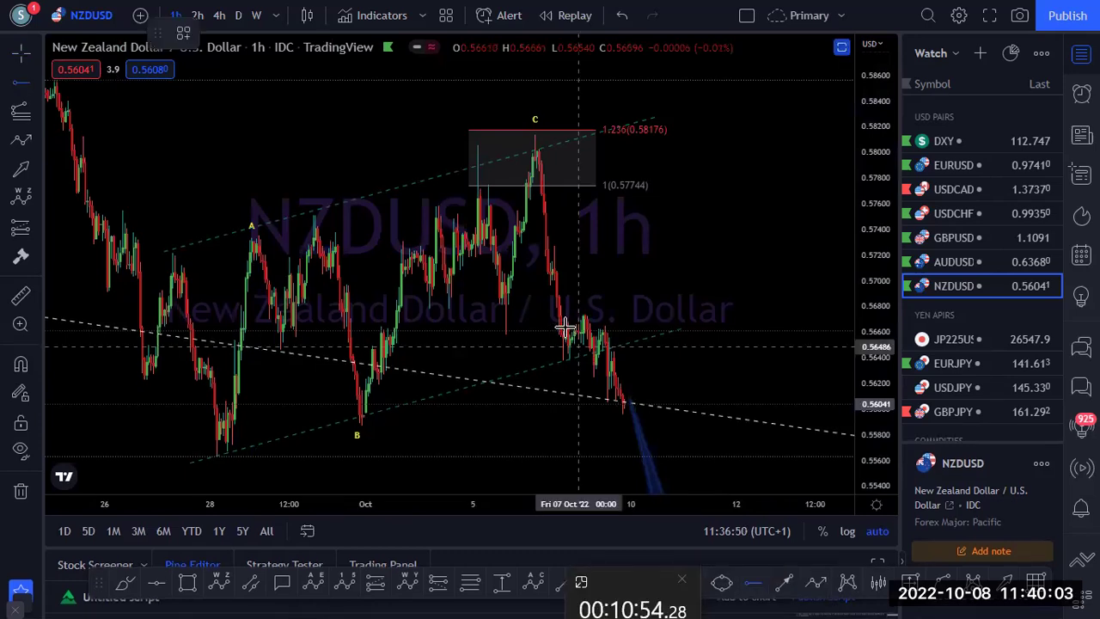
{"action": "left_click", "coordinate": [568, 314]}
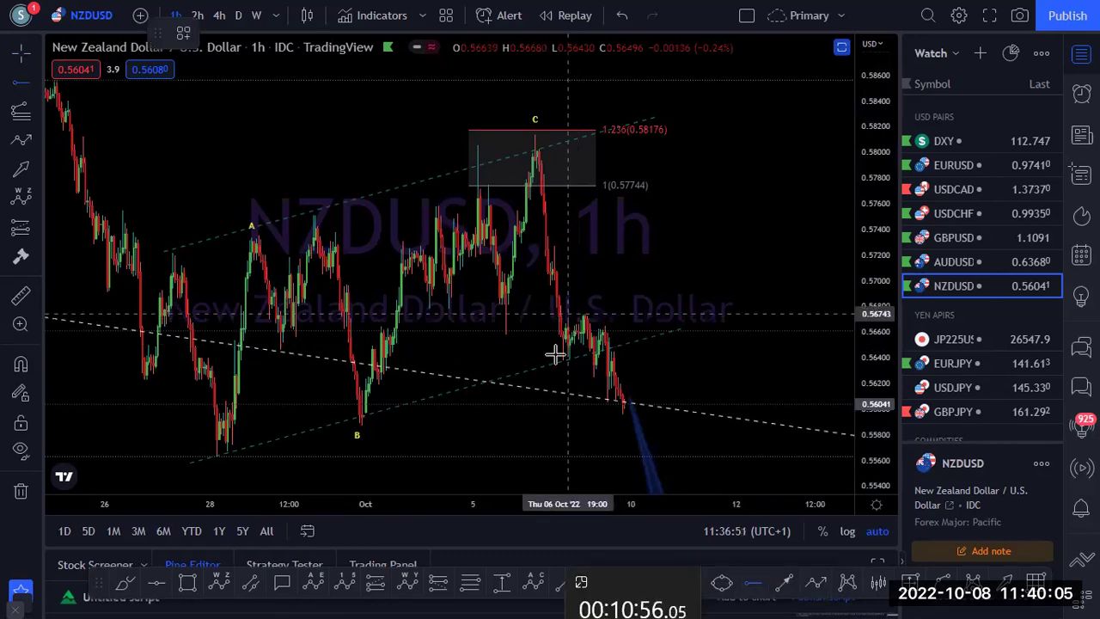
Step: Browse the saved drawing templates list, then switch the chart to JP225USD
{"action": "left_click", "coordinate": [184, 35]}
{"action": "left_click", "coordinate": [560, 352]}
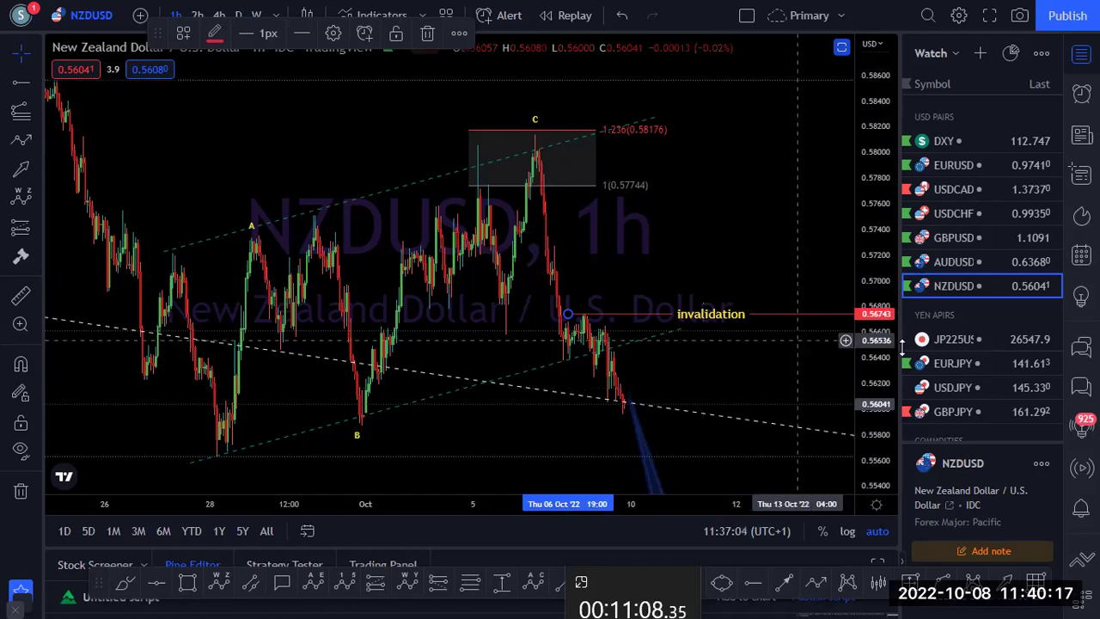
{"action": "left_click", "coordinate": [957, 339]}
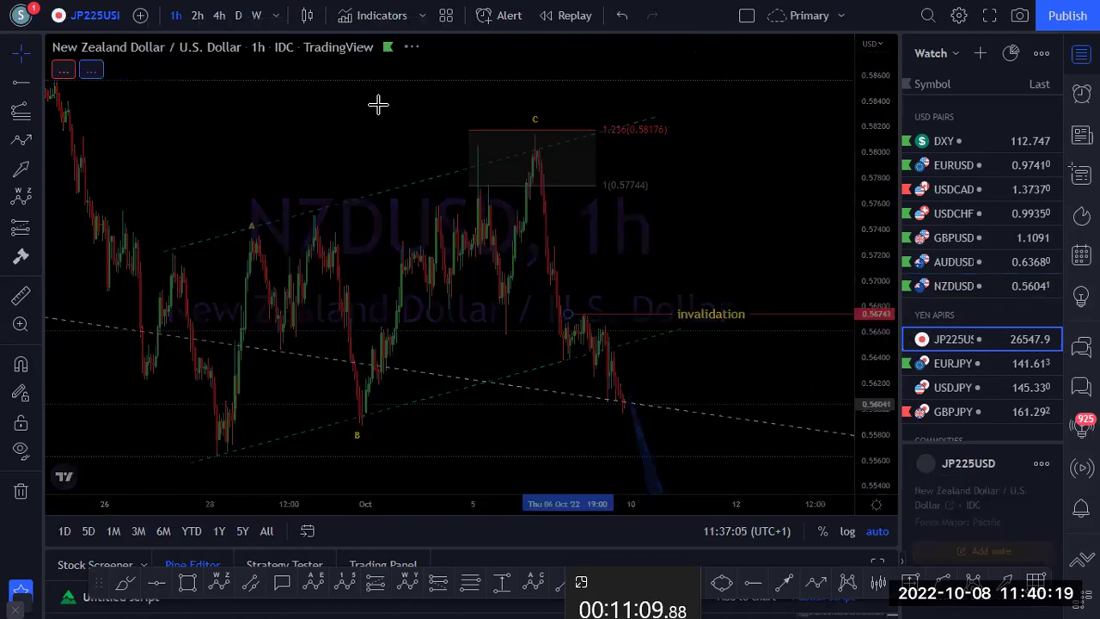
Step: Step Japan 225 through the weekly, daily and 4-hour timeframes, ending at the 25550.7 projection
{"action": "left_click", "coordinate": [255, 16]}
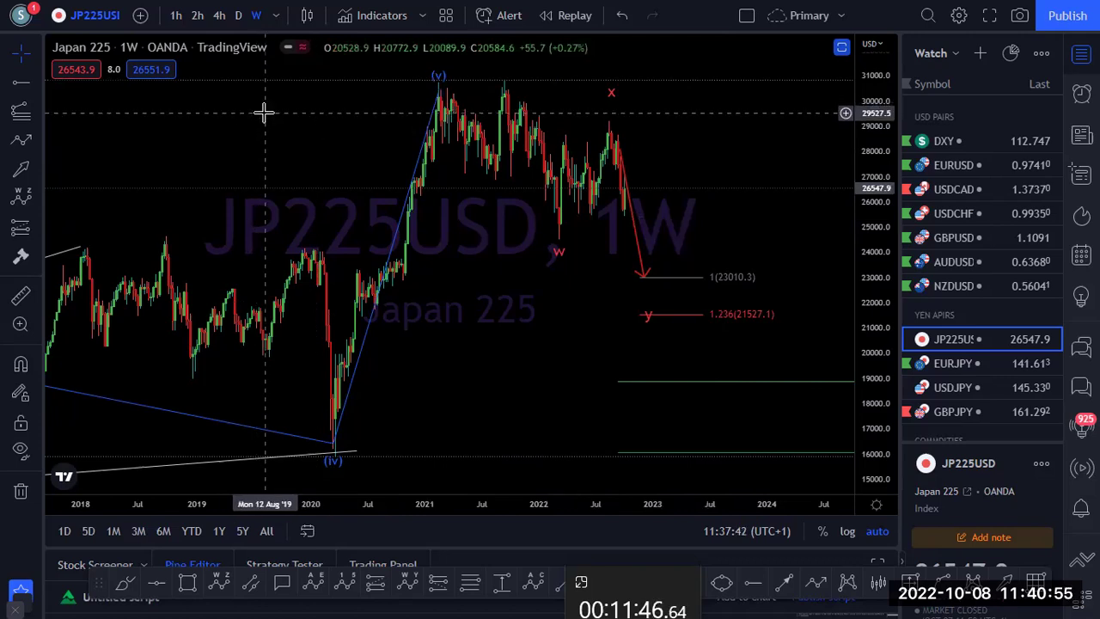
{"action": "left_click", "coordinate": [238, 17]}
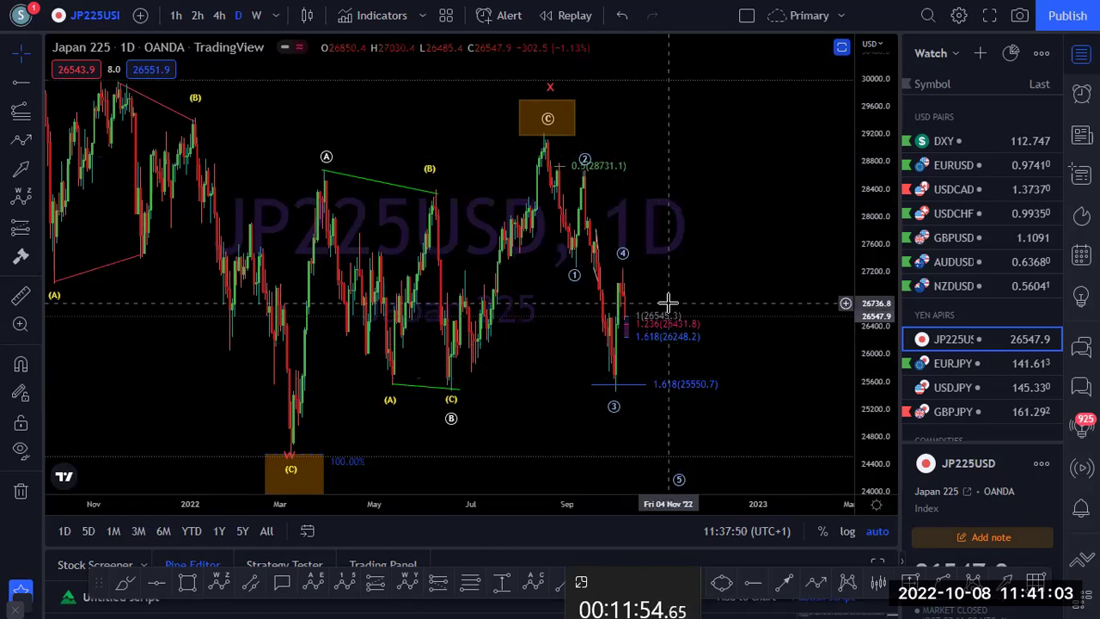
{"action": "left_click", "coordinate": [220, 16]}
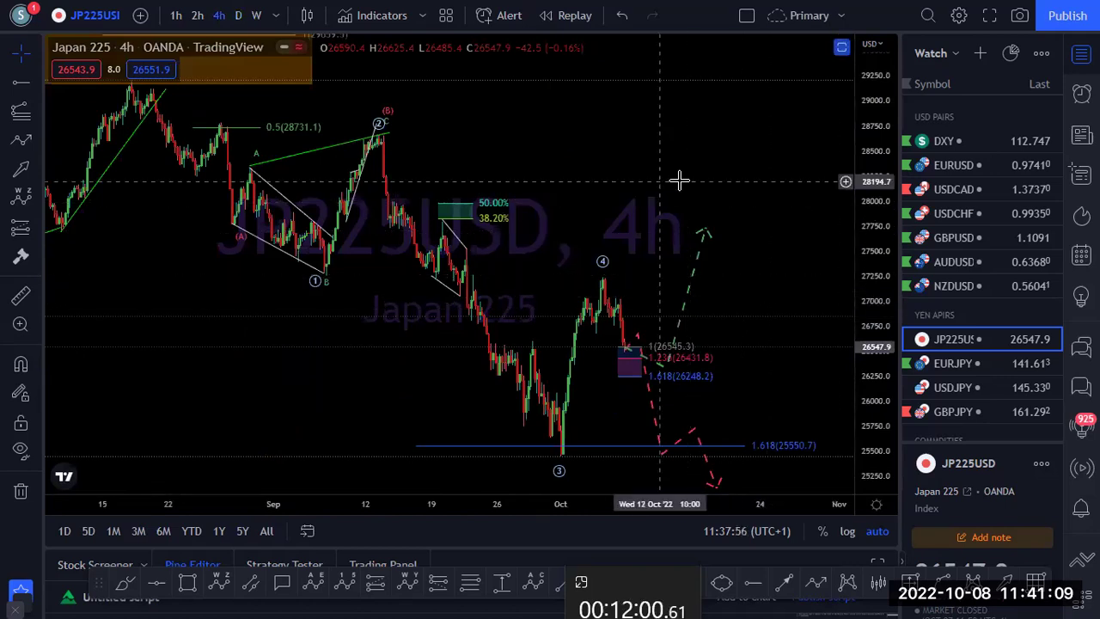
{"action": "left_click_drag", "start_coordinate": [679, 181], "coordinate": [739, 169]}
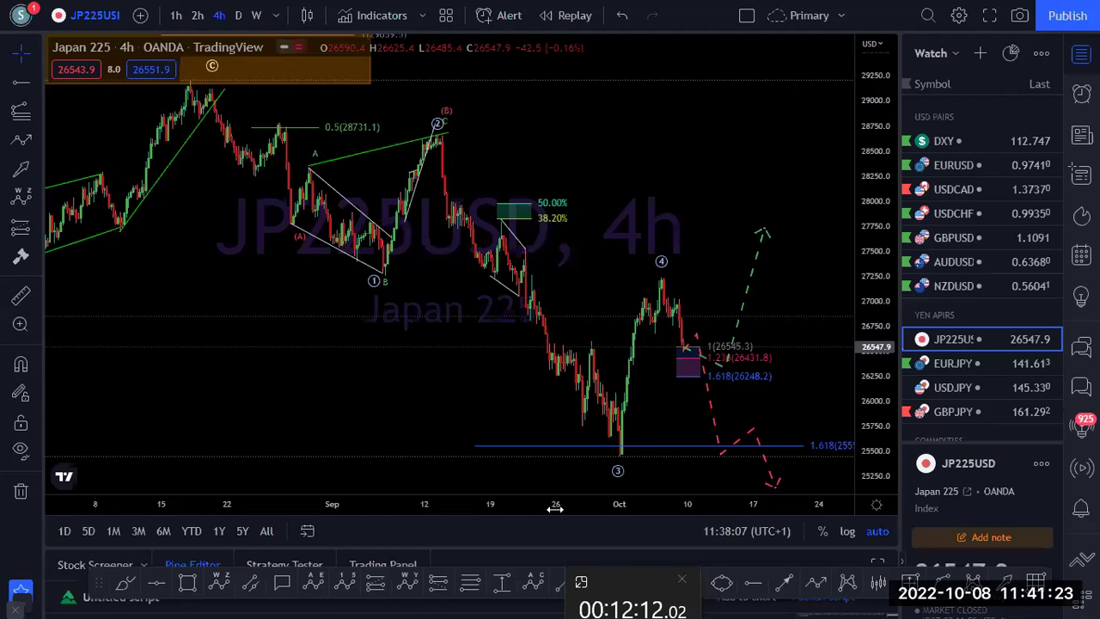
{"action": "left_click", "coordinate": [620, 454]}
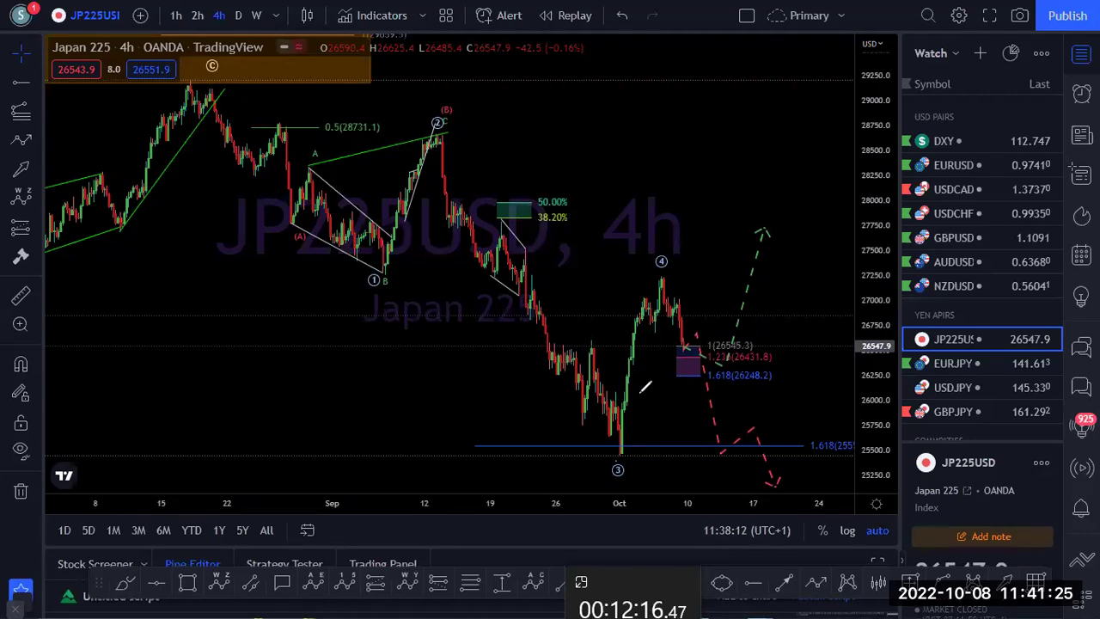
{"action": "left_click", "coordinate": [664, 279]}
{"action": "left_click", "coordinate": [726, 375]}
{"action": "double_click", "coordinate": [767, 232]}
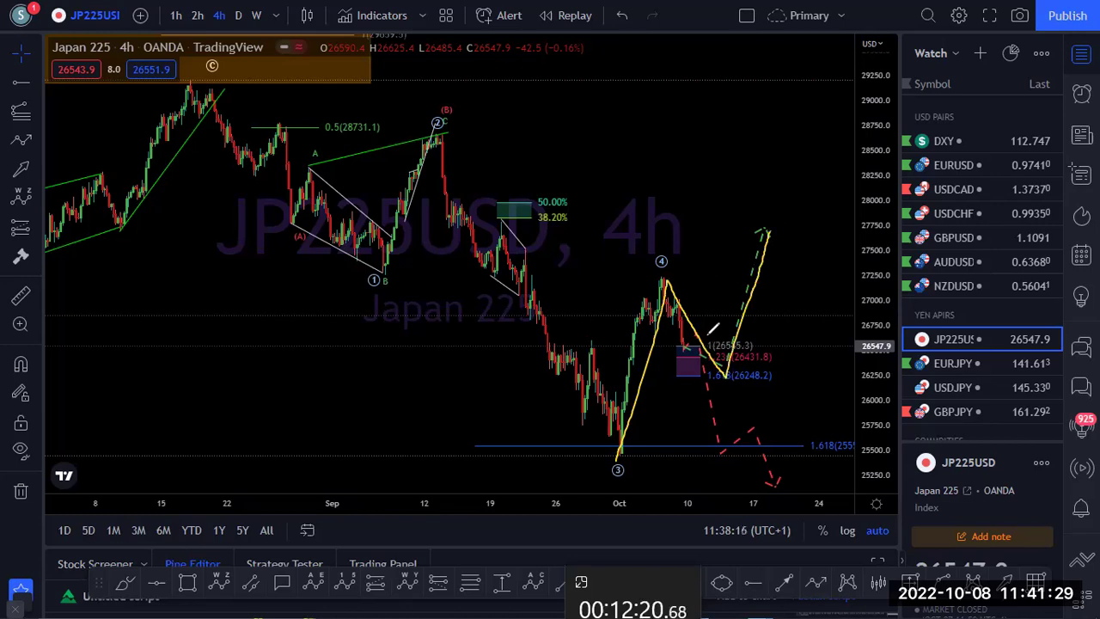
{"action": "left_click_drag", "start_coordinate": [679, 340], "coordinate": [755, 393]}
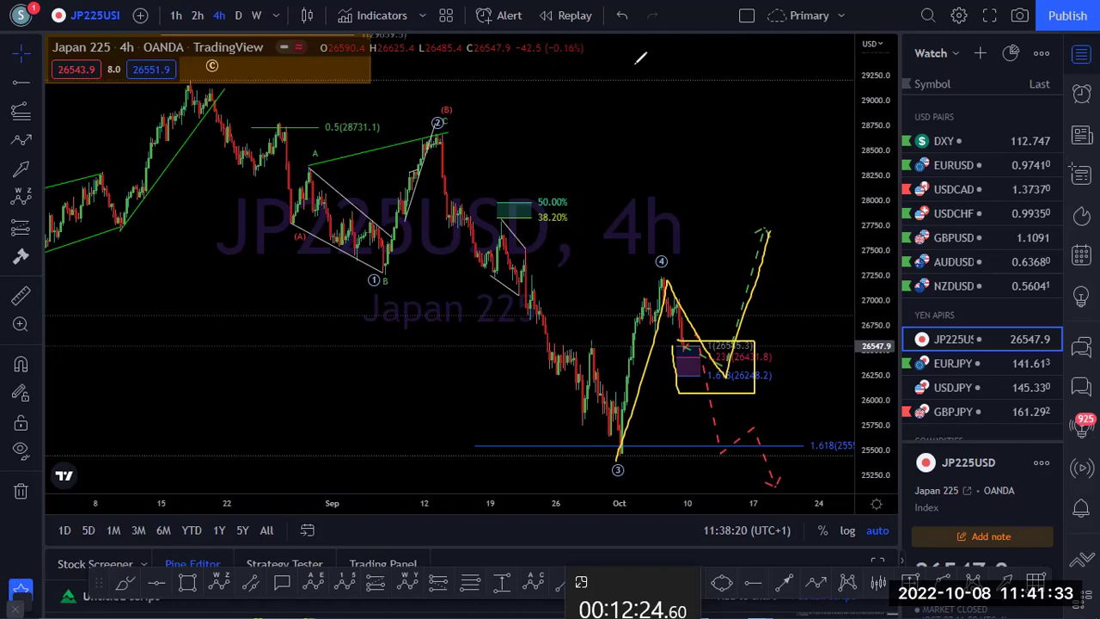
{"action": "key", "text": "ctrl+z"}
{"action": "key", "text": "ctrl+z"}
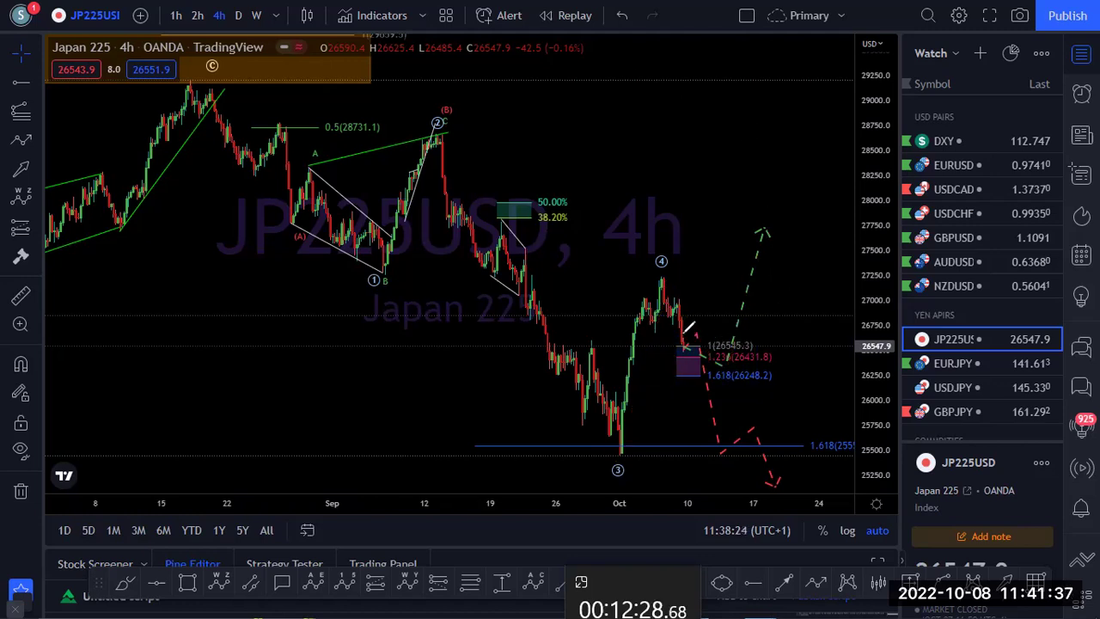
{"action": "left_click_drag", "start_coordinate": [692, 391], "coordinate": [690, 399]}
{"action": "mouse_move", "coordinate": [768, 242]}
{"action": "left_mouse_down"}
{"action": "mouse_move", "coordinate": [748, 270]}
{"action": "mouse_move", "coordinate": [770, 292]}
{"action": "mouse_move", "coordinate": [714, 216]}
{"action": "mouse_move", "coordinate": [796, 296]}
{"action": "mouse_move", "coordinate": [746, 311]}
{"action": "left_mouse_up"}
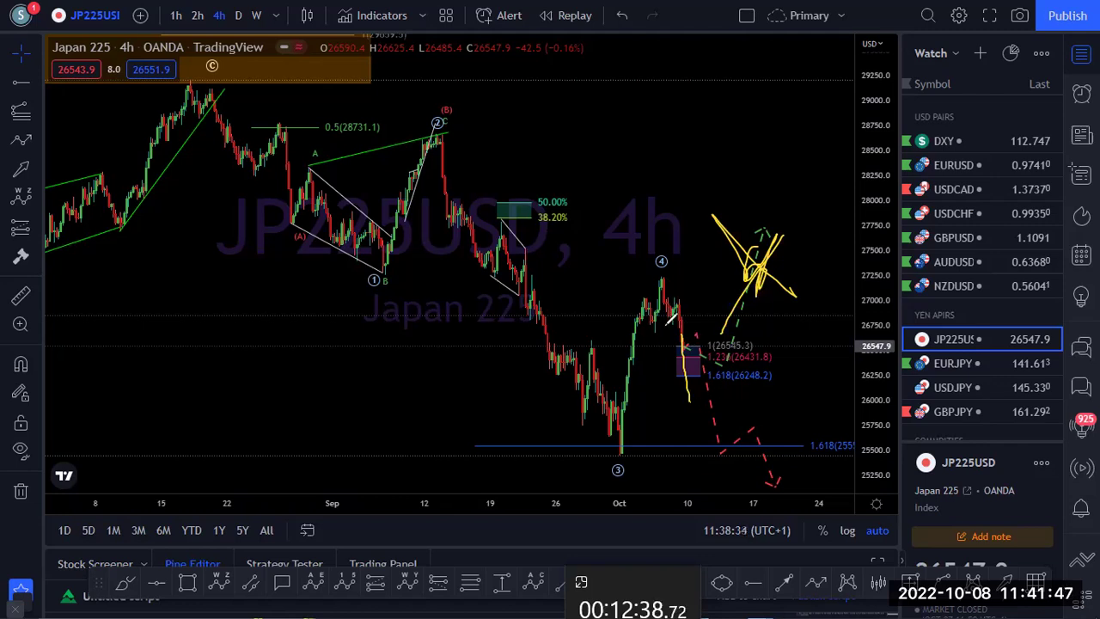
{"action": "left_click_drag", "start_coordinate": [677, 289], "coordinate": [688, 301]}
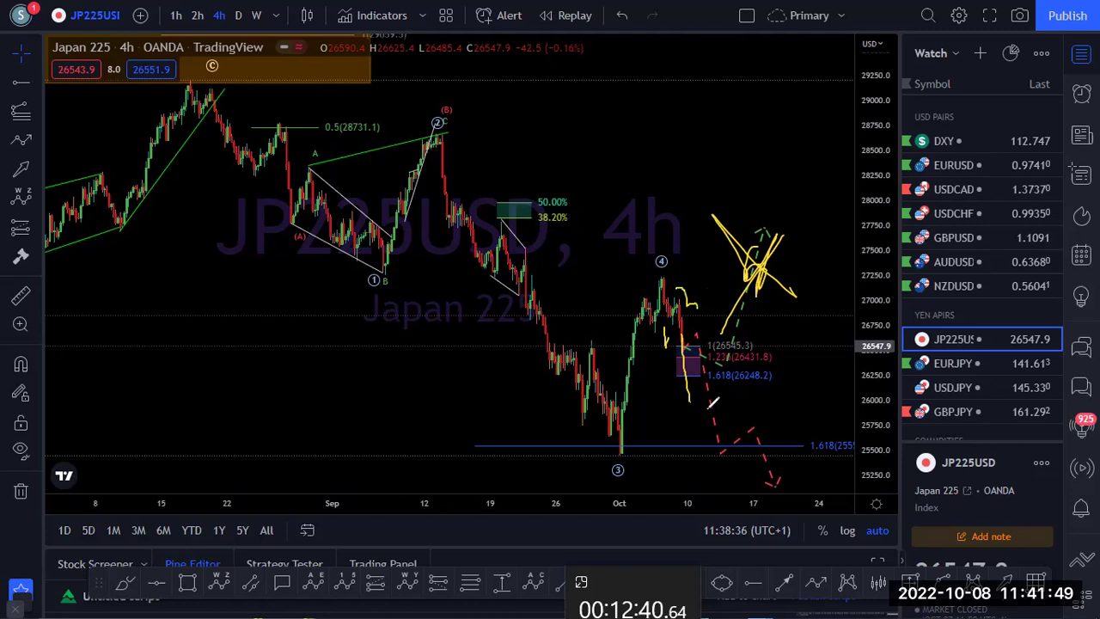
{"action": "mouse_move", "coordinate": [708, 405]}
{"action": "left_mouse_down"}
{"action": "mouse_move", "coordinate": [703, 428]}
{"action": "mouse_move", "coordinate": [747, 413]}
{"action": "mouse_move", "coordinate": [756, 428]}
{"action": "left_mouse_up"}
{"action": "left_click_drag", "start_coordinate": [763, 485], "coordinate": [761, 483]}
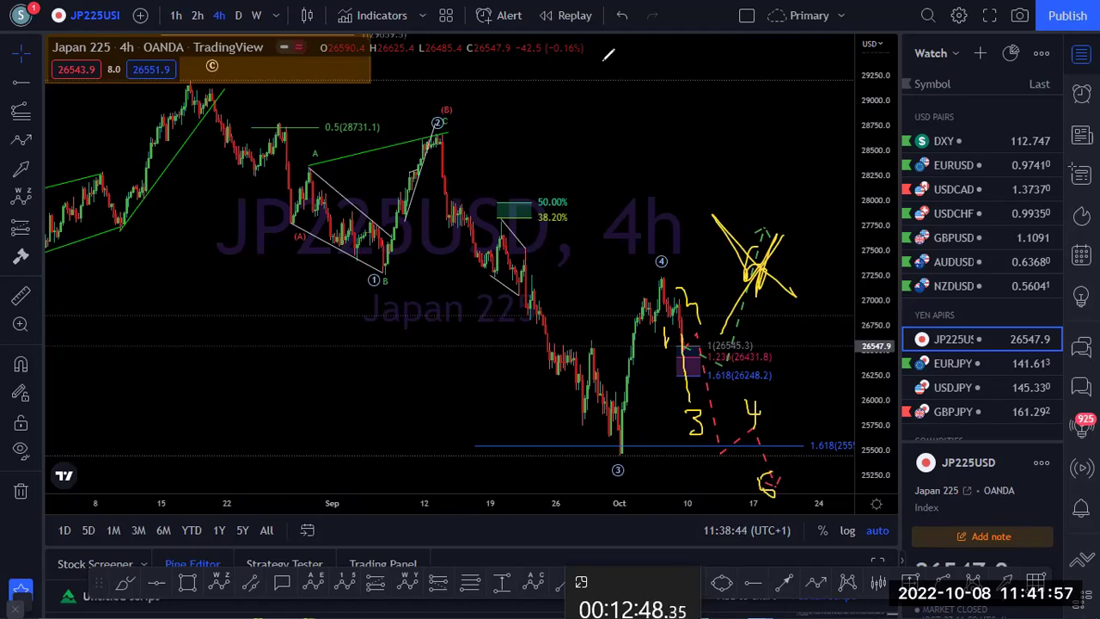
{"action": "key", "text": "e"}
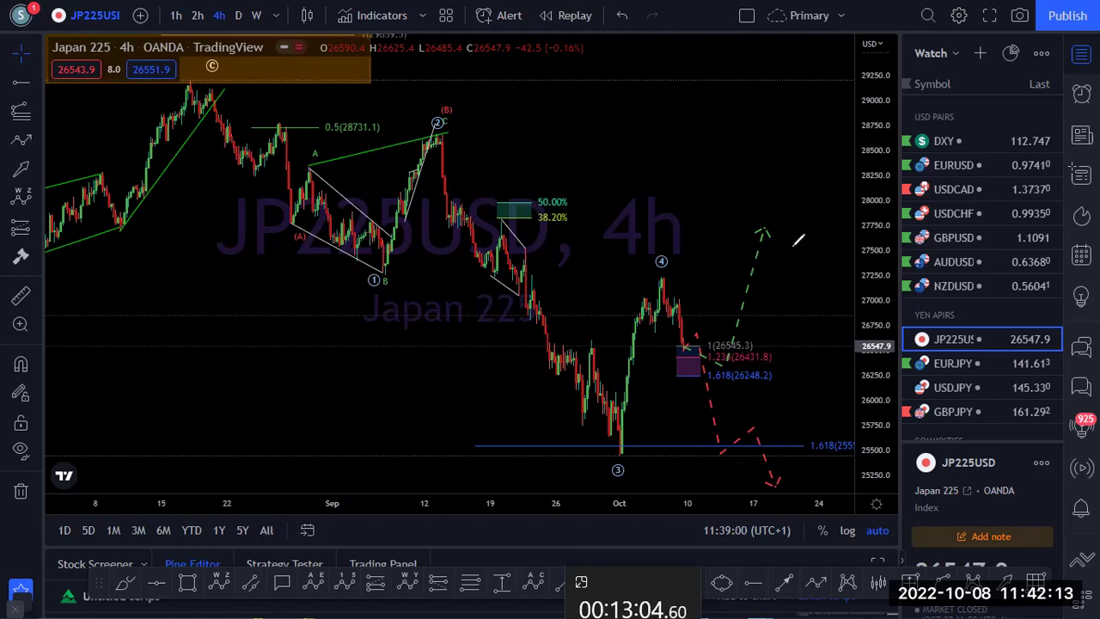
Step: Sketch freehand wave 2–3 line, B-peak circle and projections, then clear them
{"action": "left_click_drag", "start_coordinate": [438, 125], "coordinate": [625, 456]}
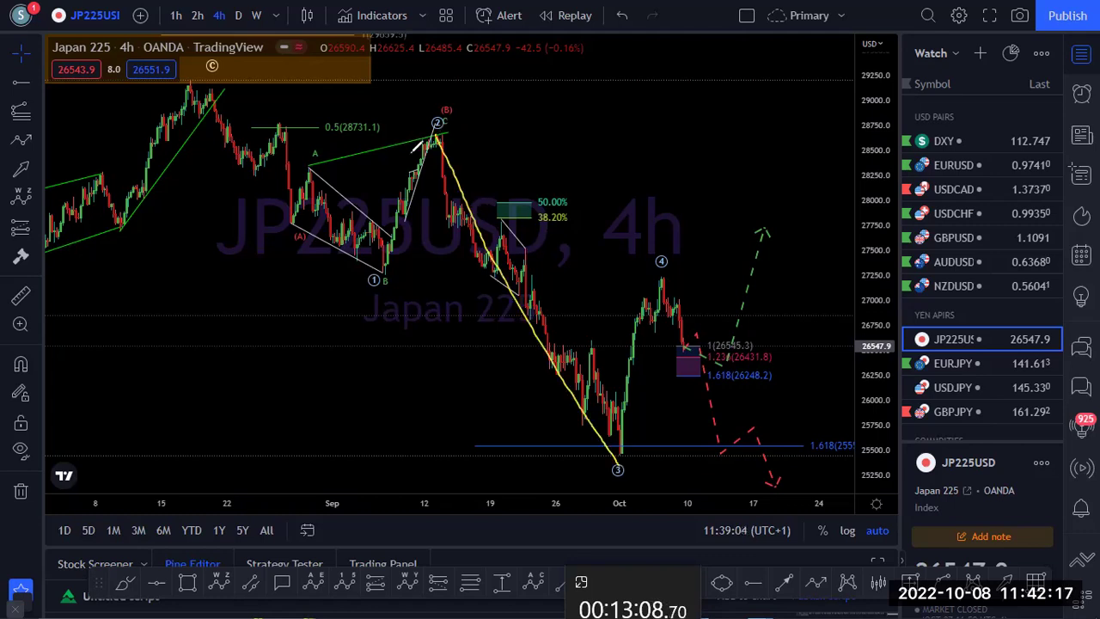
{"action": "mouse_move", "coordinate": [446, 171]}
{"action": "left_mouse_down"}
{"action": "mouse_move", "coordinate": [488, 105]}
{"action": "mouse_move", "coordinate": [399, 125]}
{"action": "left_mouse_up"}
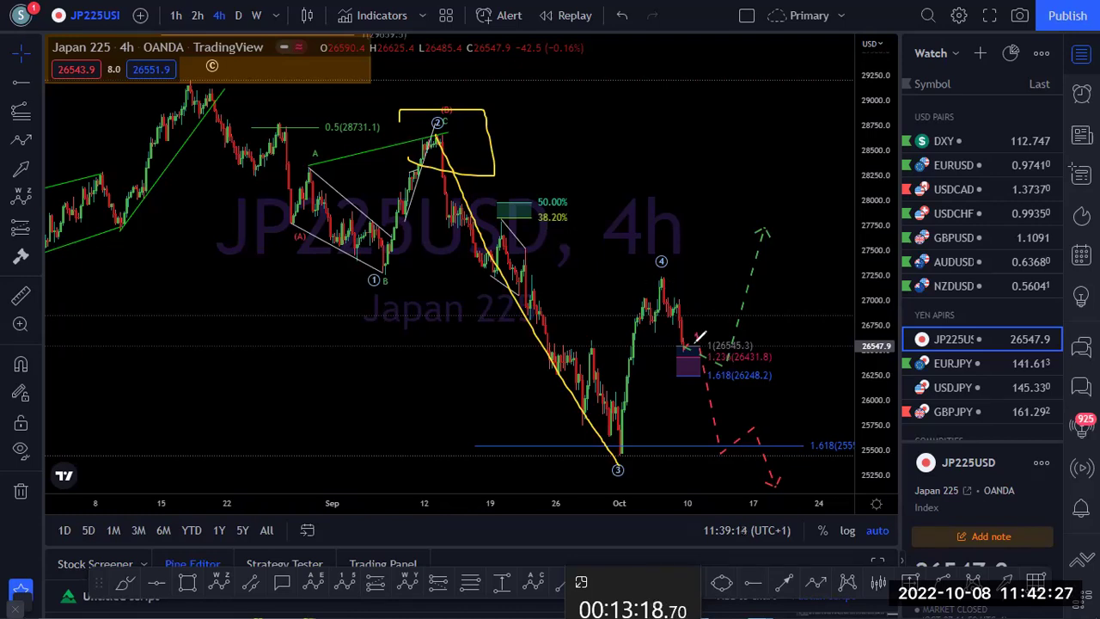
{"action": "left_click_drag", "start_coordinate": [738, 327], "coordinate": [764, 229]}
{"action": "left_click_drag", "start_coordinate": [830, 471], "coordinate": [830, 495]}
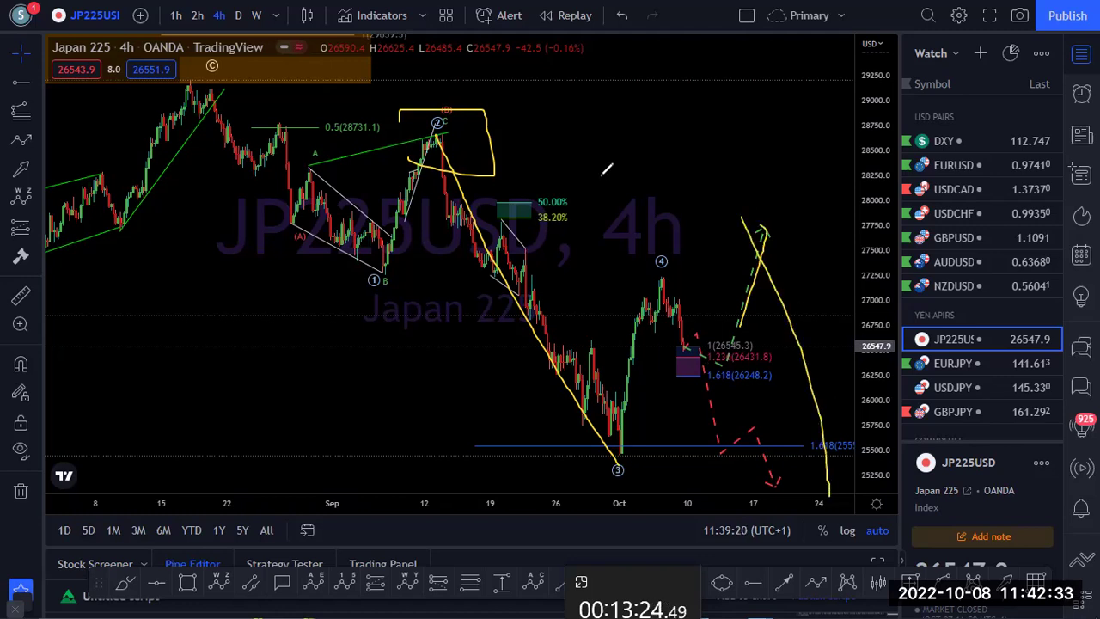
{"action": "key", "text": "e"}
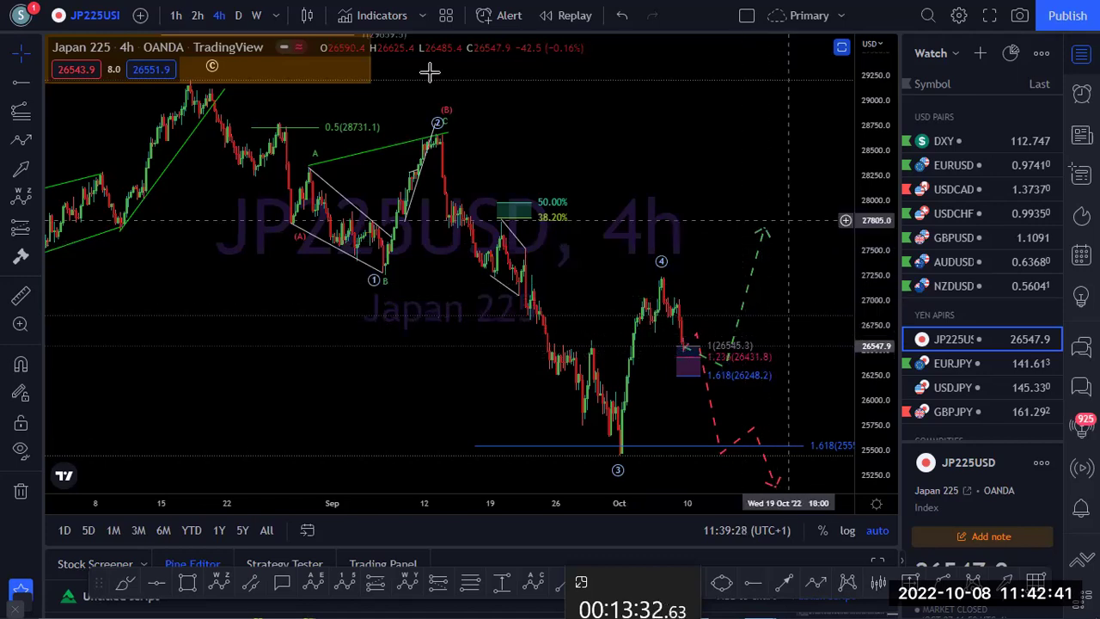
Step: Toggle between daily and 4-hour timeframes, then switch the chart to EURJPY
{"action": "left_click", "coordinate": [239, 15]}
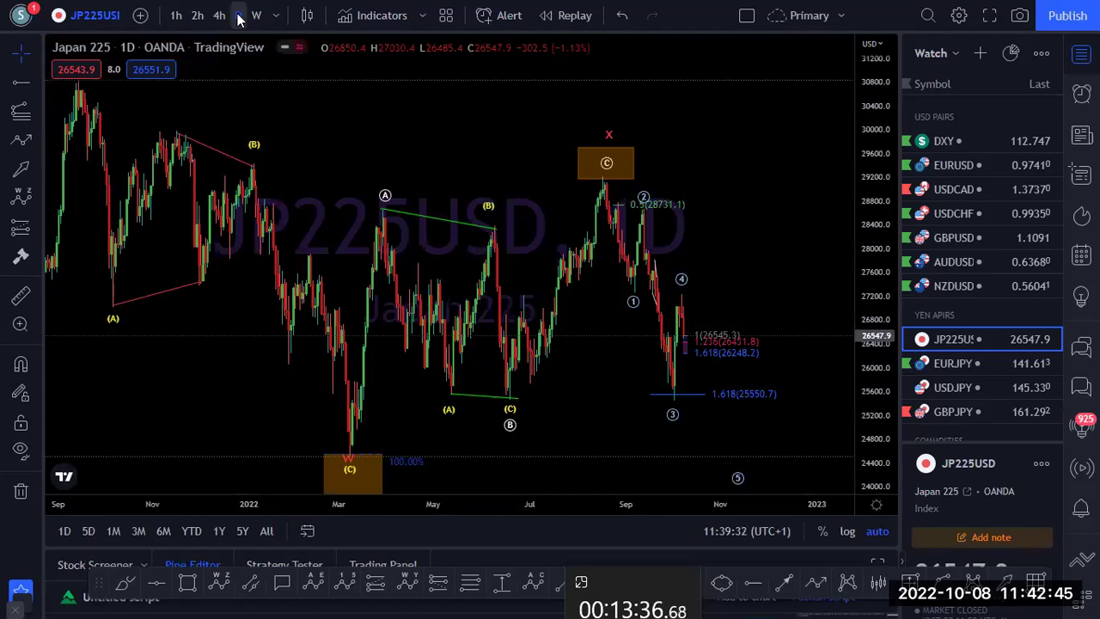
{"action": "left_click", "coordinate": [219, 16]}
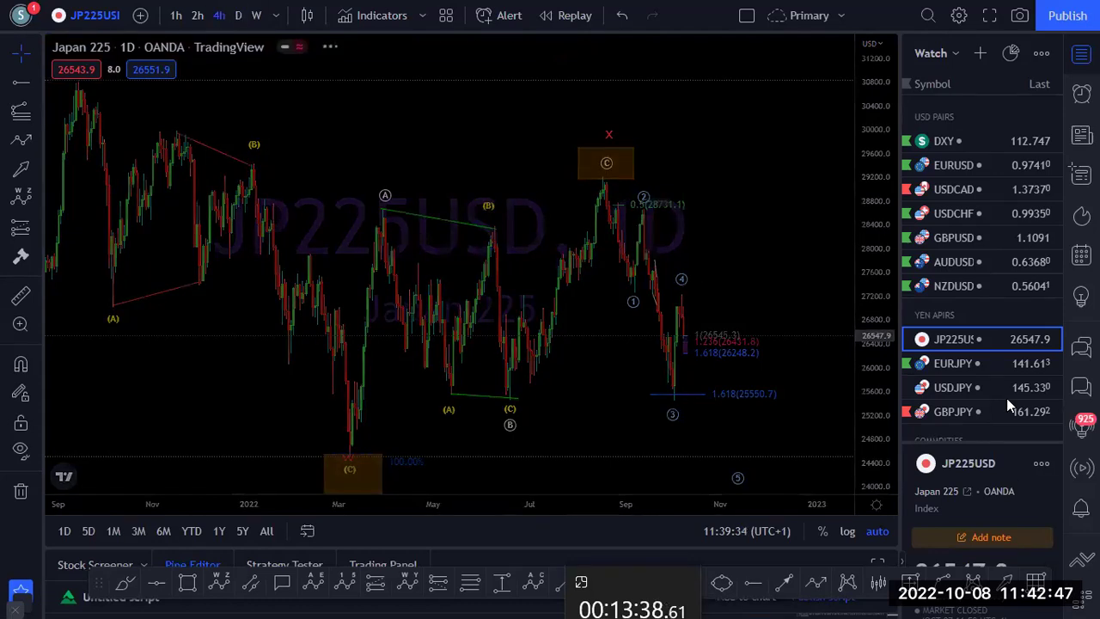
{"action": "left_click", "coordinate": [946, 363]}
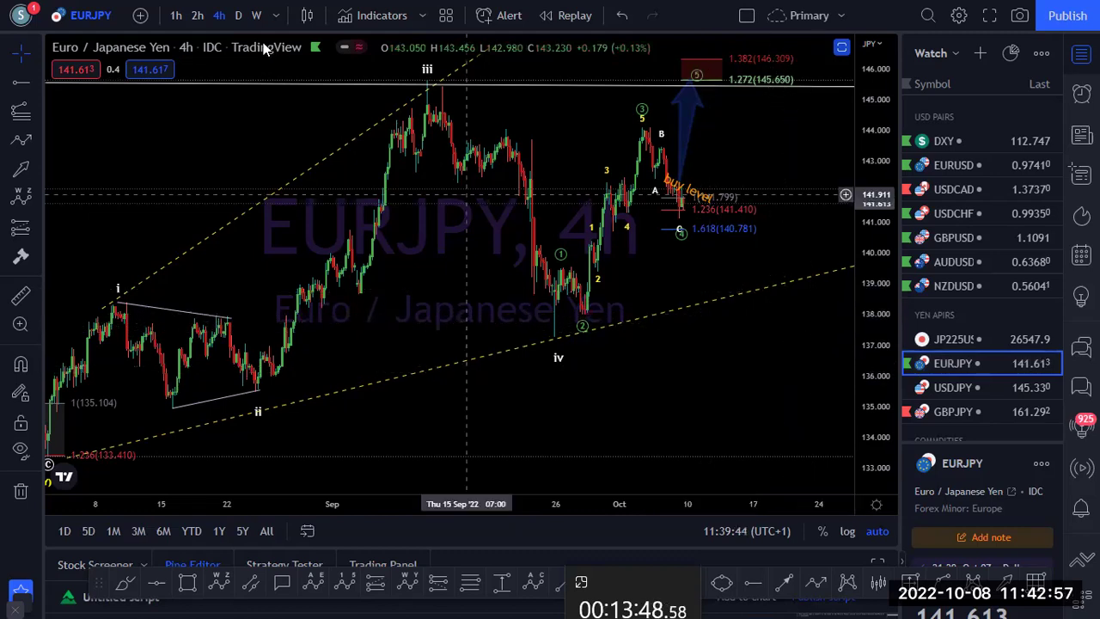
Step: View EURJPY daily with automatic price scaling, then load the weekly chart
{"action": "left_click", "coordinate": [238, 16]}
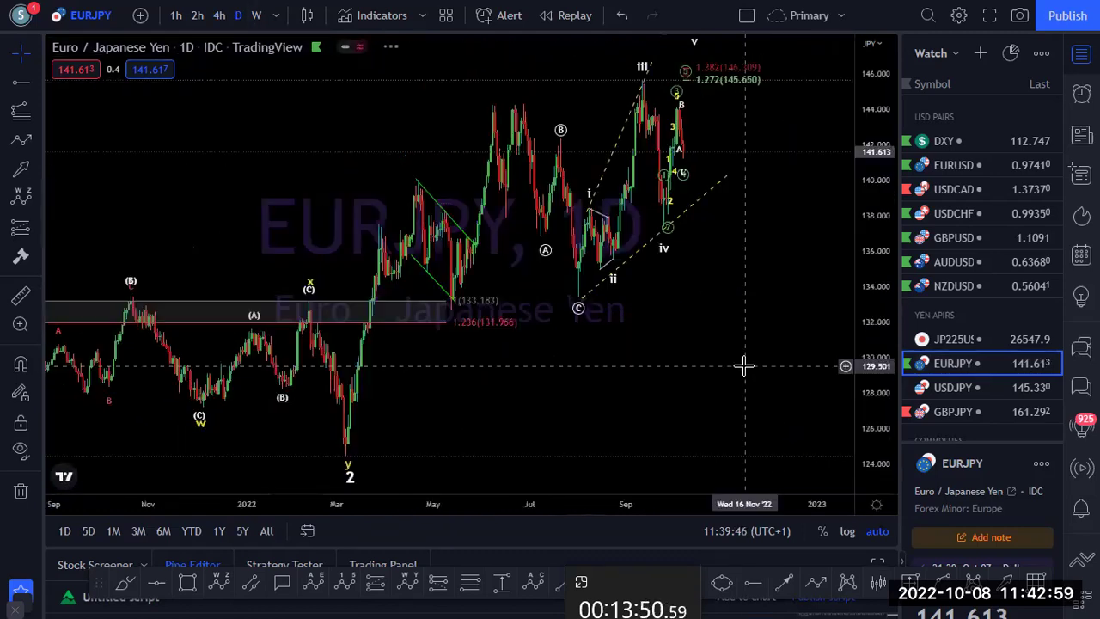
{"action": "scroll", "coordinate": [774, 327], "scroll_direction": "up", "scroll_amount": 2}
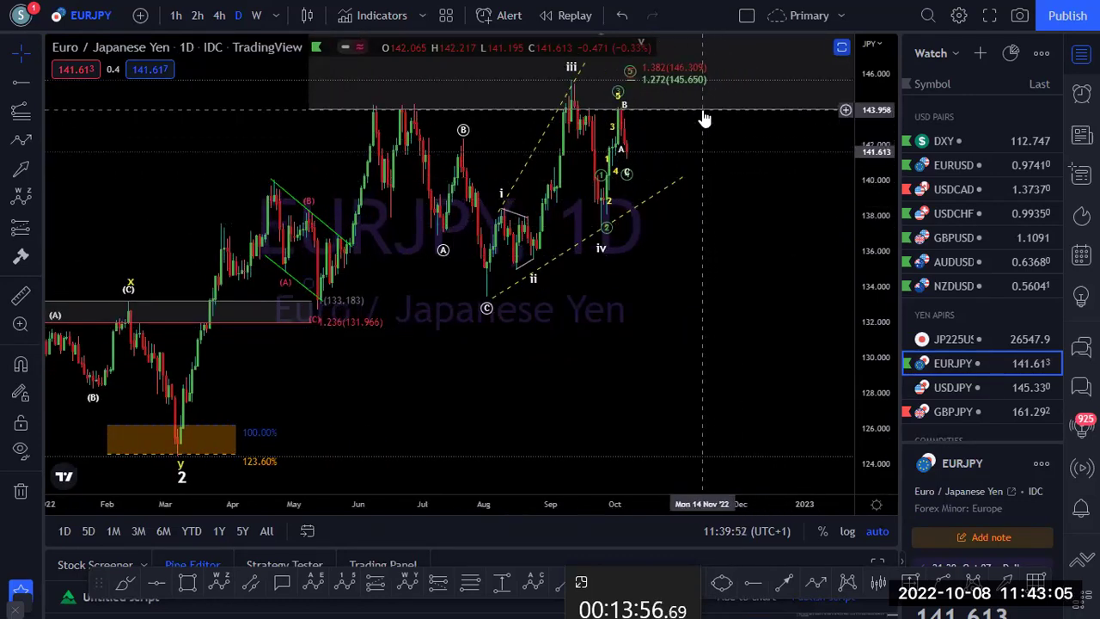
{"action": "left_click_drag", "start_coordinate": [870, 155], "coordinate": [884, 248]}
{"action": "left_click_drag", "start_coordinate": [883, 207], "coordinate": [879, 168]}
{"action": "left_click", "coordinate": [878, 530]}
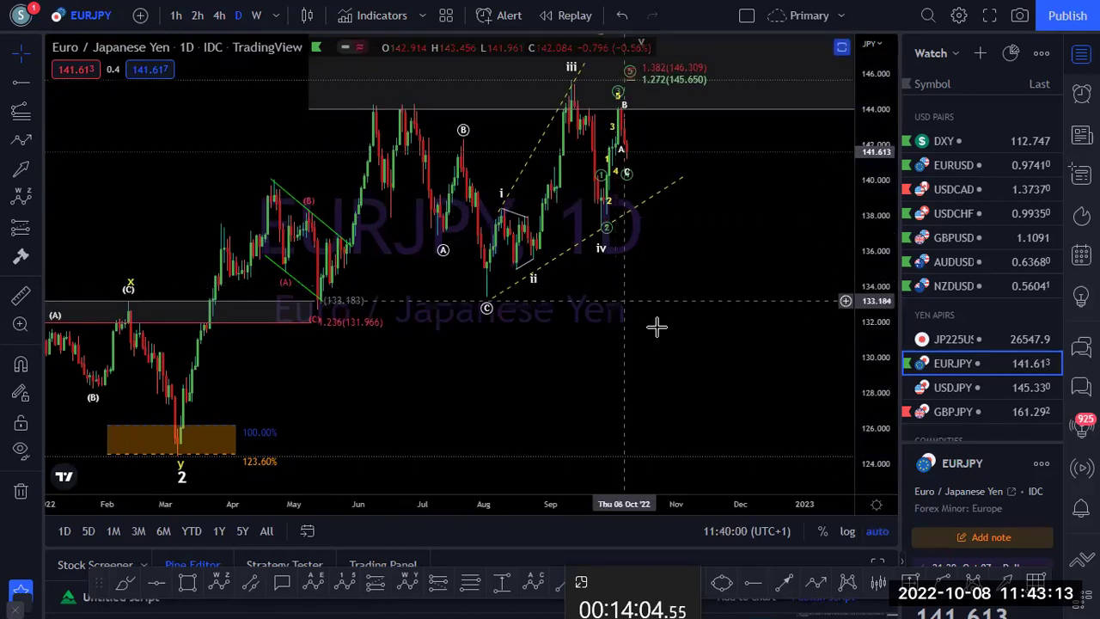
{"action": "left_click", "coordinate": [257, 15]}
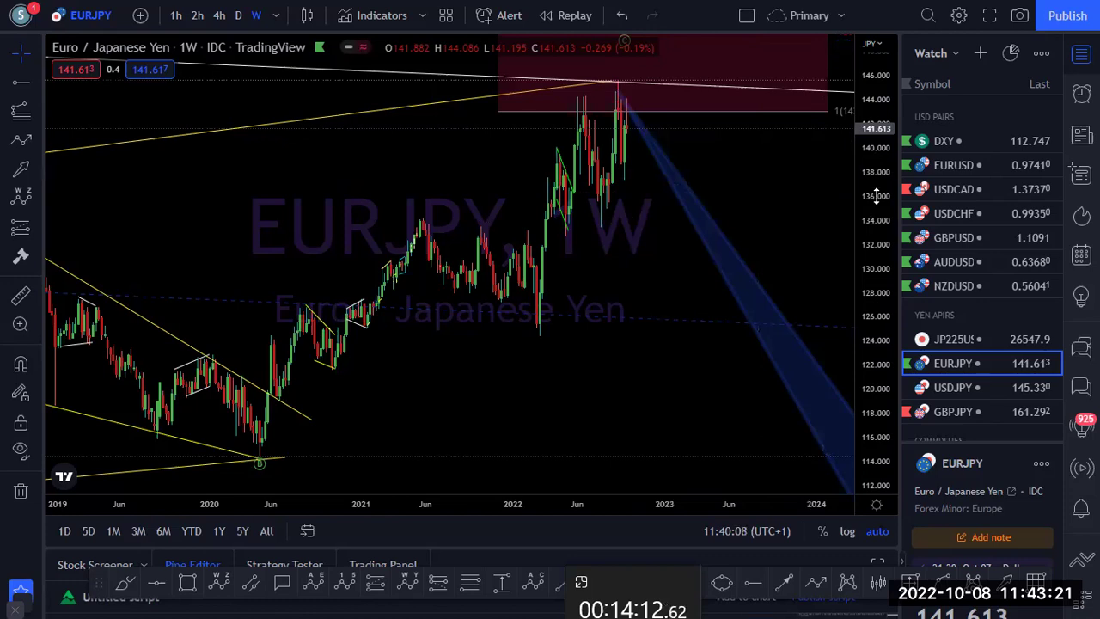
Step: Adjust the EURJPY weekly price scale and offset, then switch to the daily timeframe
{"action": "left_click_drag", "start_coordinate": [877, 196], "coordinate": [875, 218]}
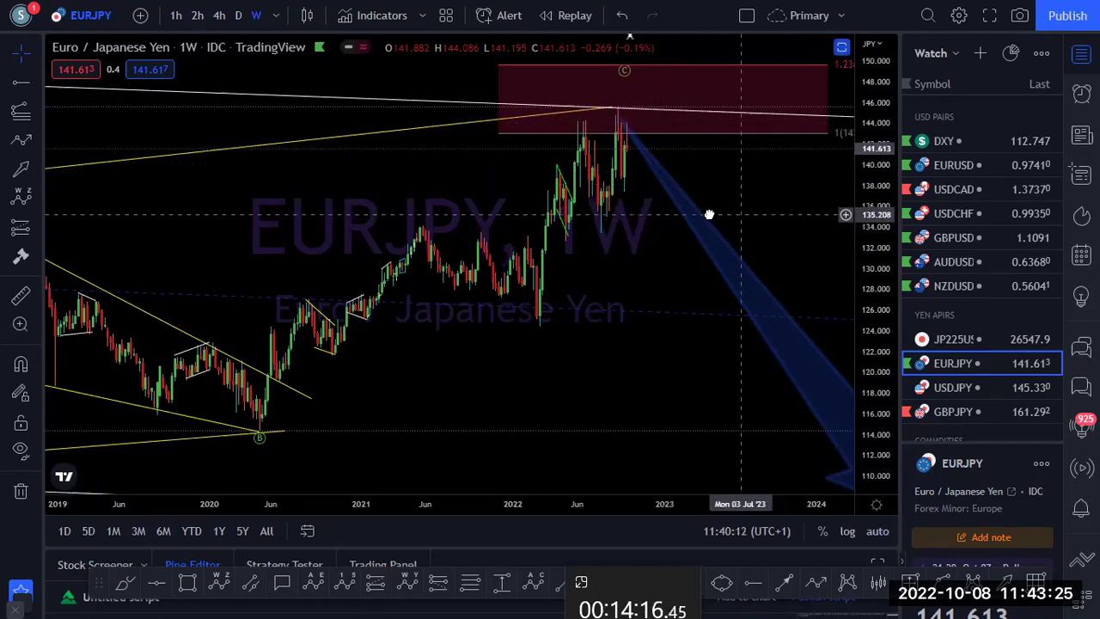
{"action": "left_click_drag", "start_coordinate": [709, 214], "coordinate": [704, 189]}
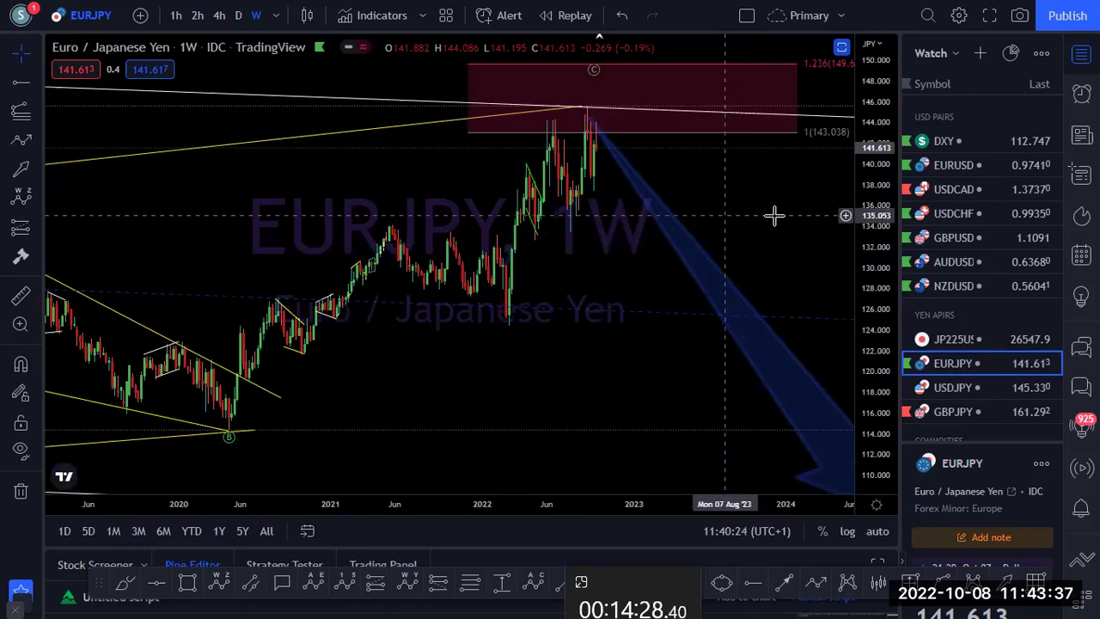
{"action": "left_click", "coordinate": [238, 16]}
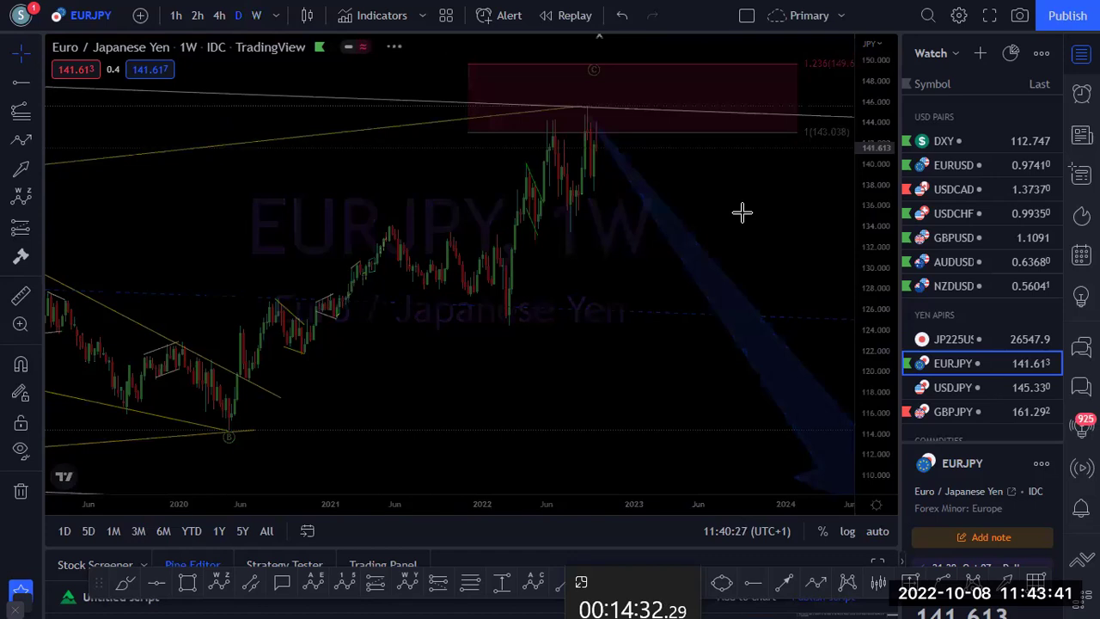
Step: Show EURJPY 4-hour auto-scaled, then the 1-hour chart with the buy level and Fibonacci levels
{"action": "left_click", "coordinate": [219, 15]}
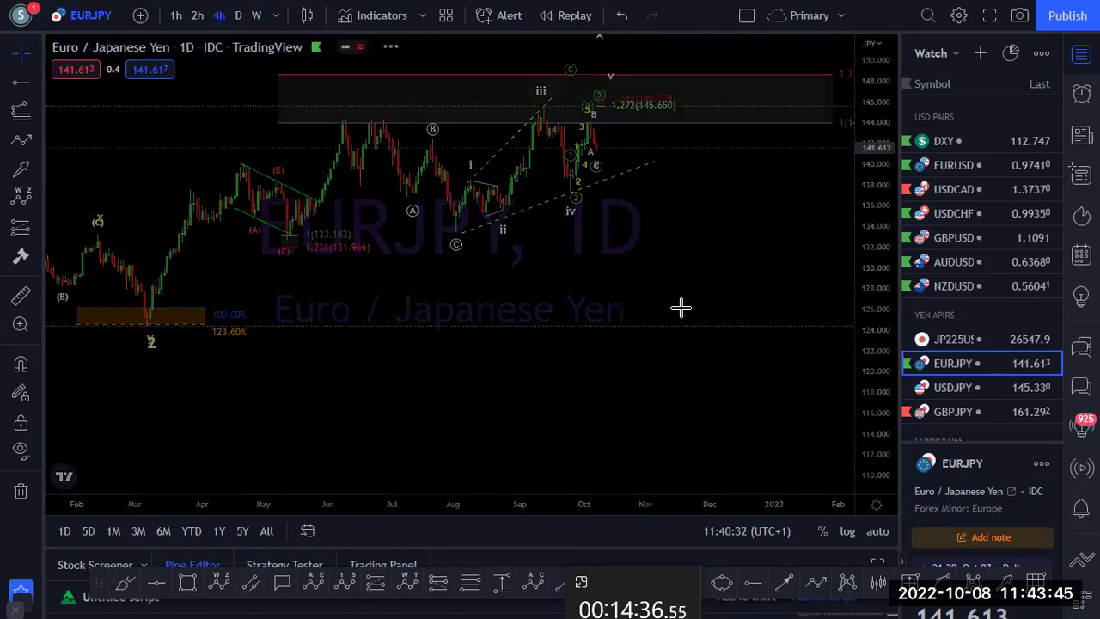
{"action": "left_click", "coordinate": [878, 531]}
{"action": "left_click_drag", "start_coordinate": [685, 394], "coordinate": [685, 391]}
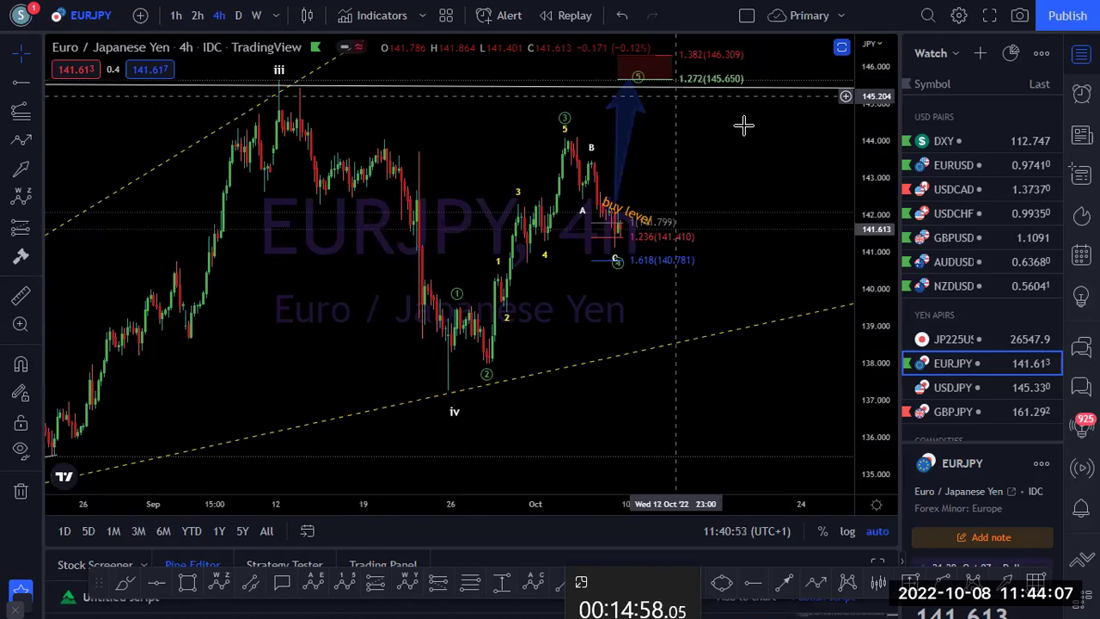
{"action": "left_click", "coordinate": [178, 17]}
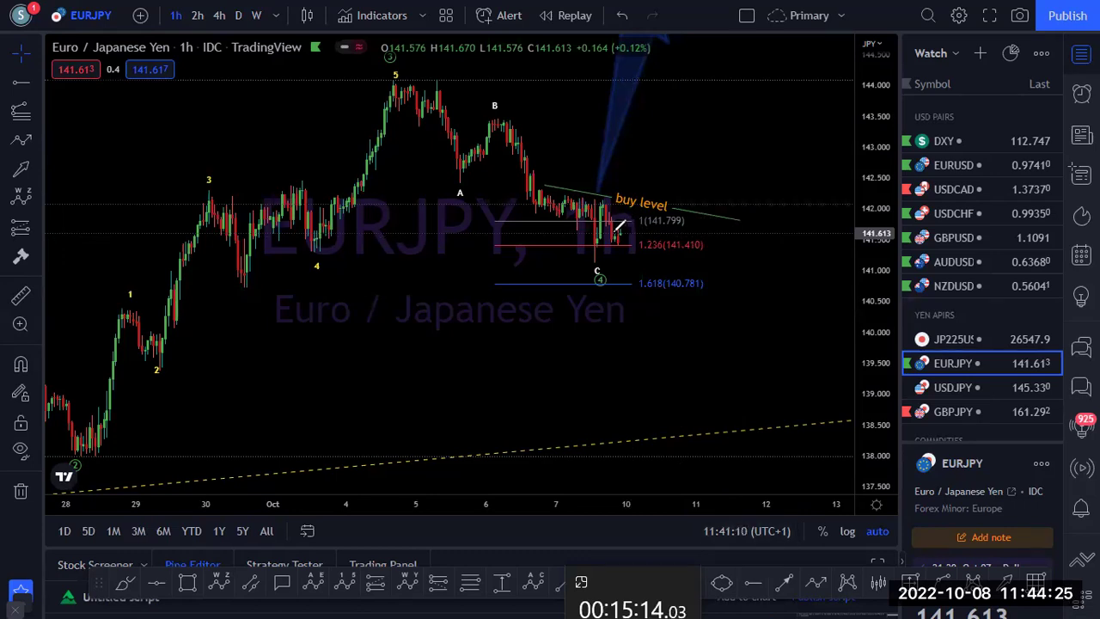
Step: Sketch a falling zigzag and a consolidation line on EURJPY, undo them, then open USDJPY
{"action": "left_click_drag", "start_coordinate": [615, 225], "coordinate": [727, 281]}
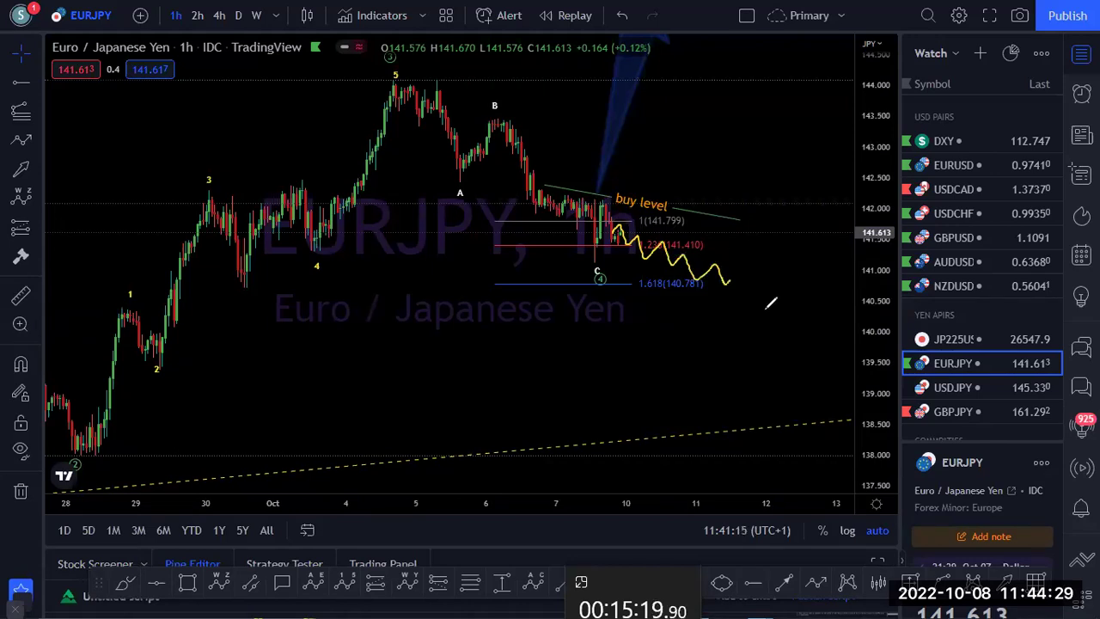
{"action": "left_click_drag", "start_coordinate": [782, 315], "coordinate": [779, 318]}
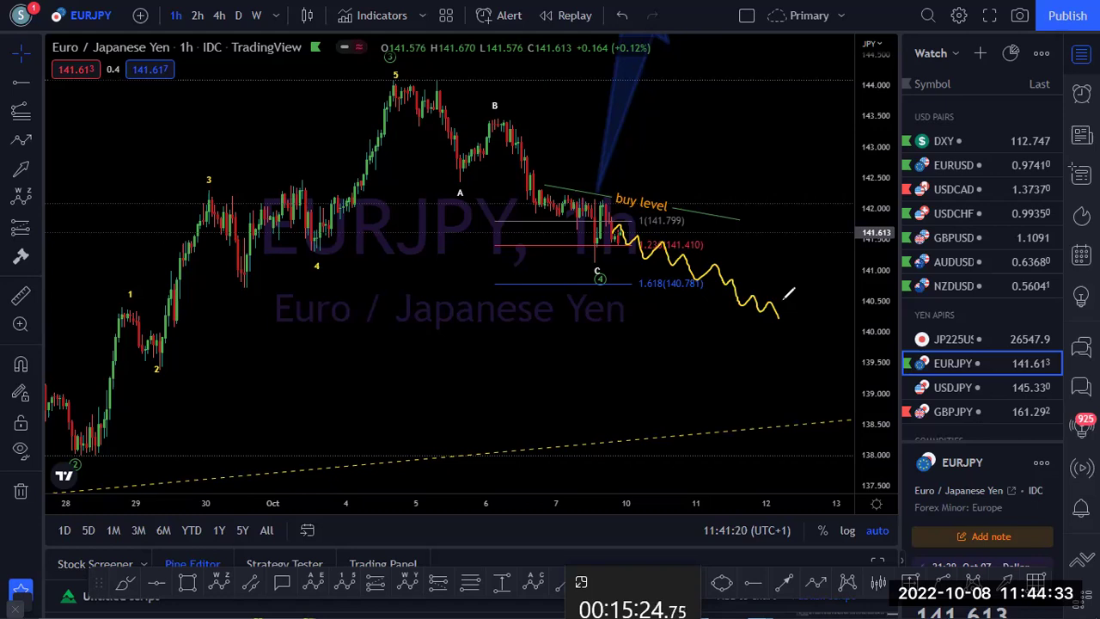
{"action": "left_click_drag", "start_coordinate": [537, 186], "coordinate": [774, 196]}
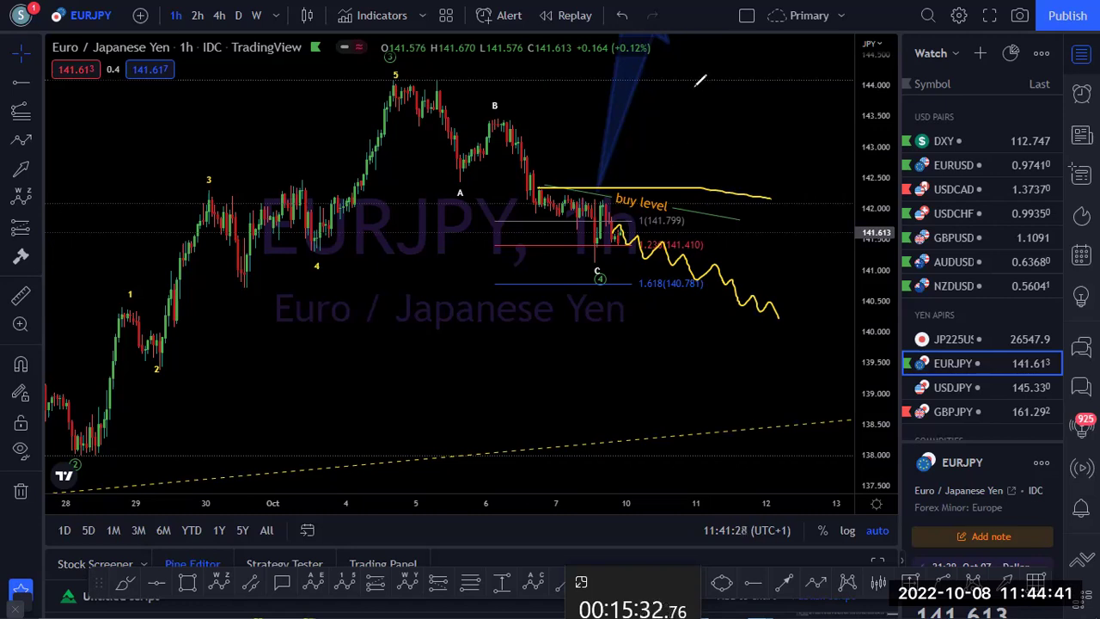
{"action": "key", "text": "ctrl+z"}
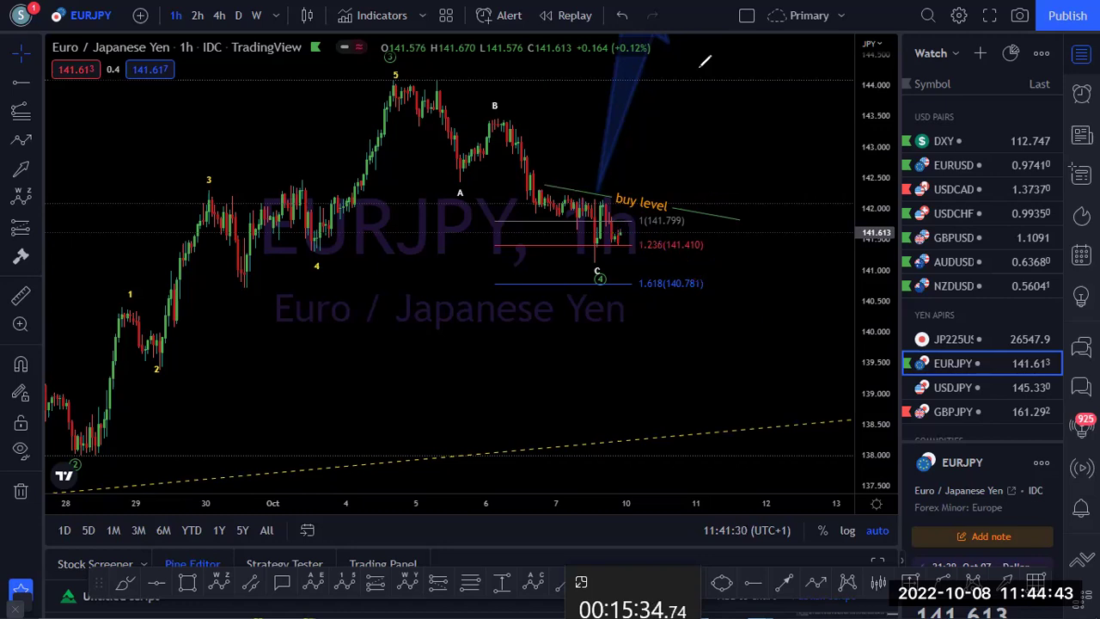
{"action": "left_click", "coordinate": [957, 387]}
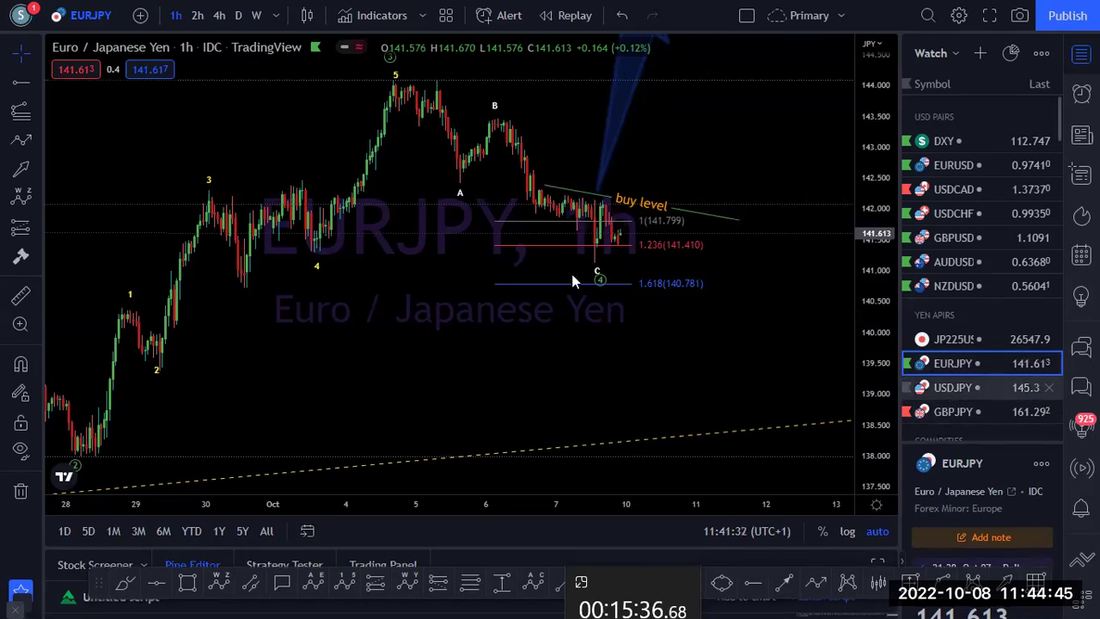
Step: Put USDJPY on 4-hour candles, delete the dotted red projection and shift the chart down
{"action": "left_click", "coordinate": [222, 19]}
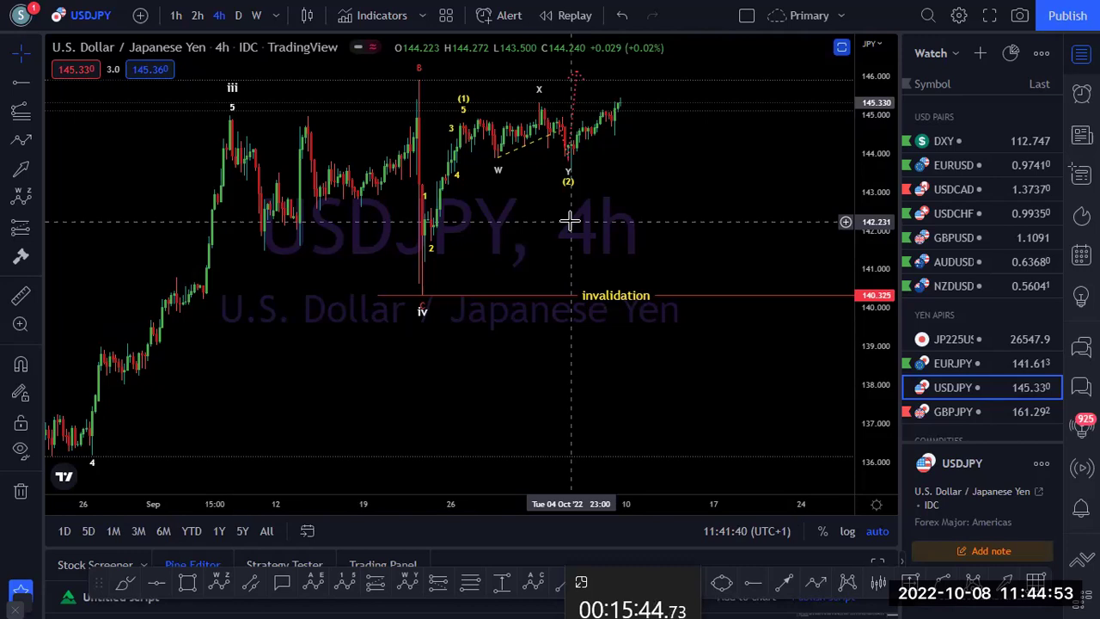
{"action": "left_click", "coordinate": [576, 113]}
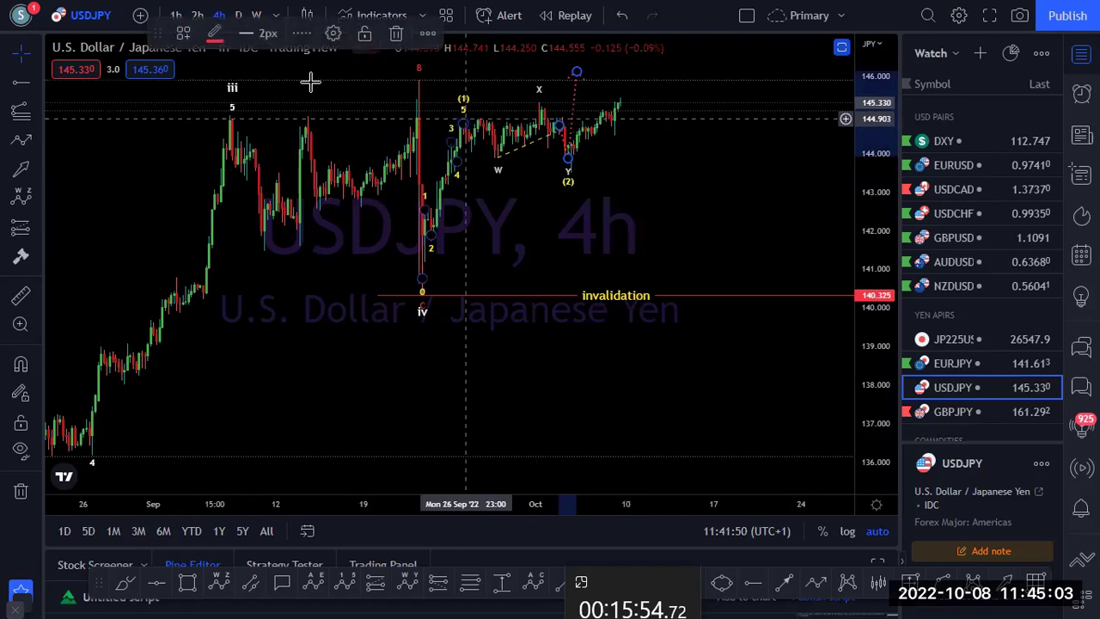
{"action": "left_click", "coordinate": [396, 32]}
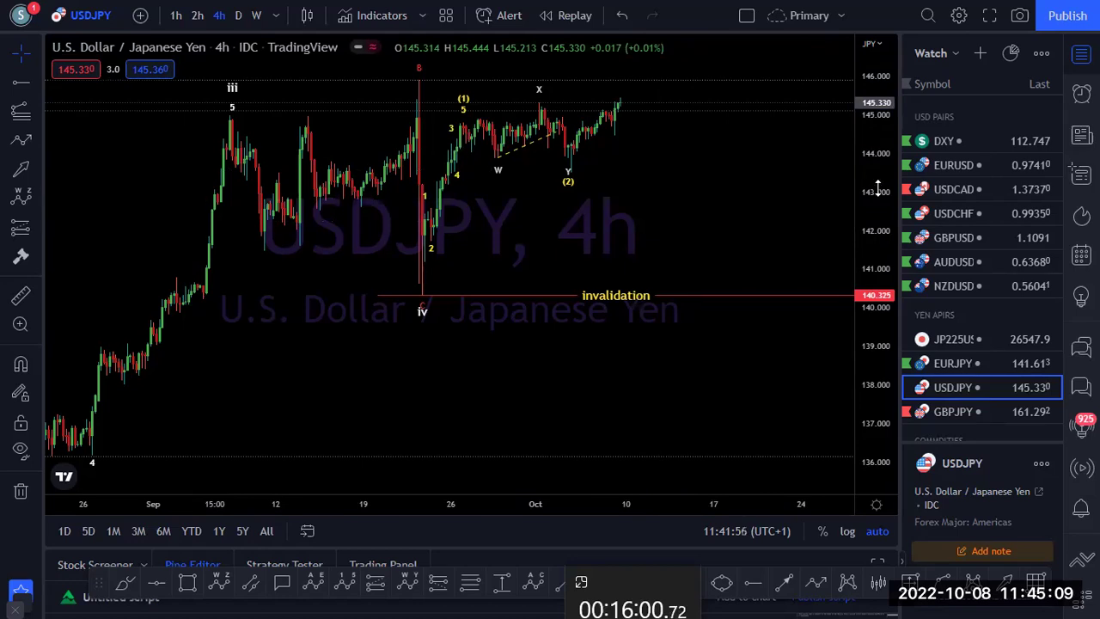
{"action": "left_click_drag", "start_coordinate": [754, 295], "coordinate": [757, 327]}
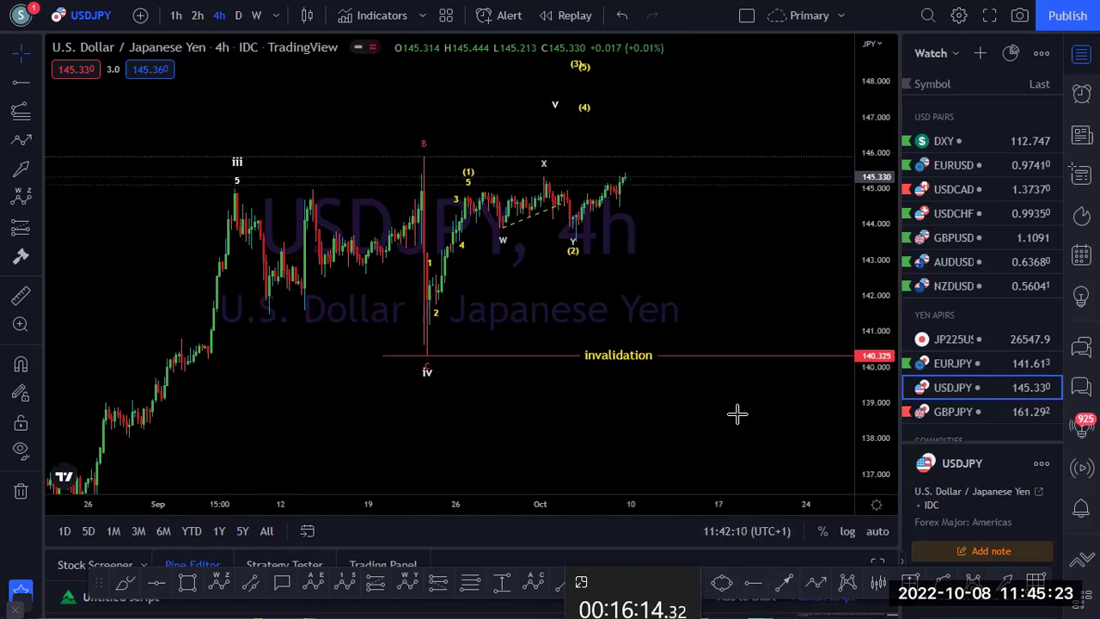
Step: Sketch a drop and a dip-then-rally projection from the latest USDJPY peak, then undo both
{"action": "mouse_move", "coordinate": [625, 176]}
{"action": "left_mouse_down"}
{"action": "mouse_move", "coordinate": [668, 275]}
{"action": "mouse_move", "coordinate": [742, 63]}
{"action": "left_mouse_up"}
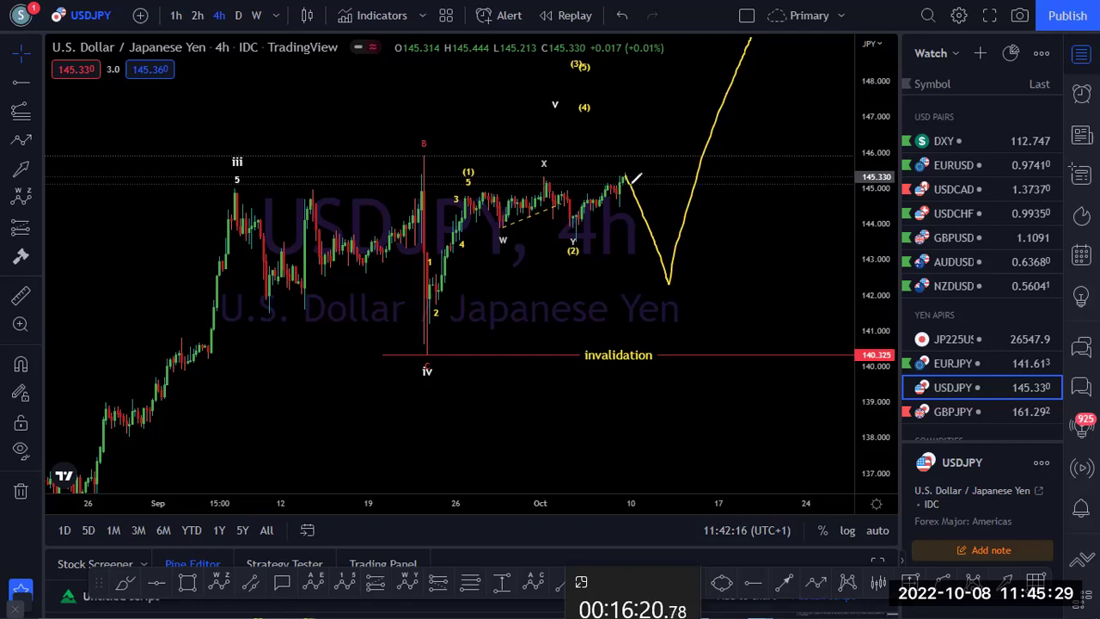
{"action": "mouse_move", "coordinate": [626, 176]}
{"action": "left_mouse_down"}
{"action": "mouse_move", "coordinate": [727, 244]}
{"action": "mouse_move", "coordinate": [806, 19]}
{"action": "left_mouse_up"}
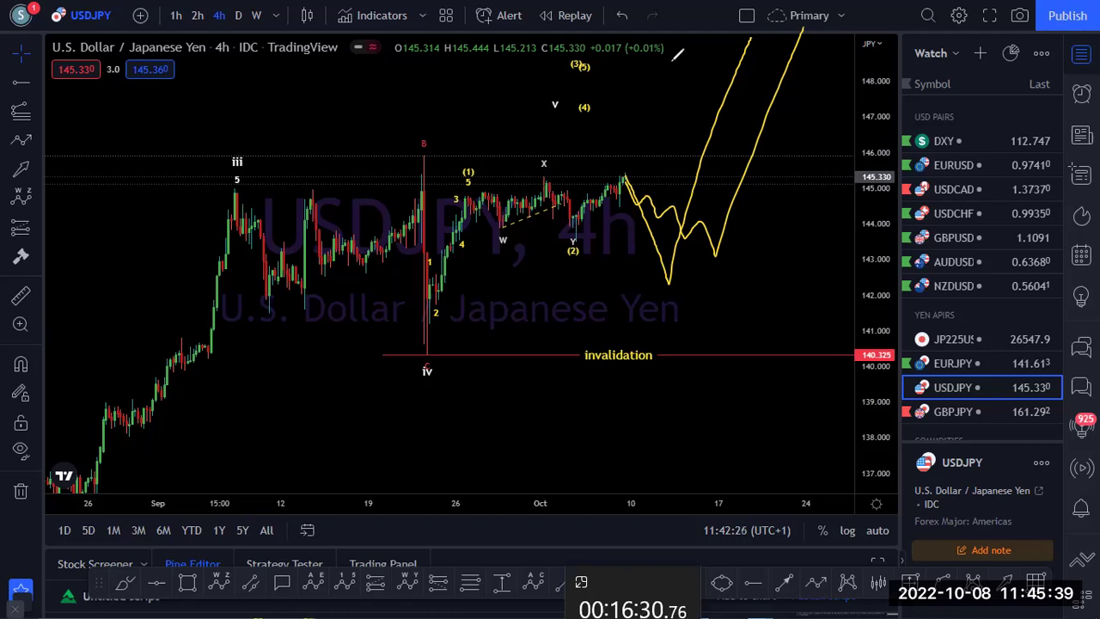
{"action": "key", "text": "ctrl+z"}
Step: Circle the Y (2) low, discard the circle, and pick GBPJPY from the watchlist
{"action": "mouse_move", "coordinate": [563, 232]}
{"action": "left_mouse_down"}
{"action": "mouse_move", "coordinate": [590, 220]}
{"action": "mouse_move", "coordinate": [578, 248]}
{"action": "left_mouse_up"}
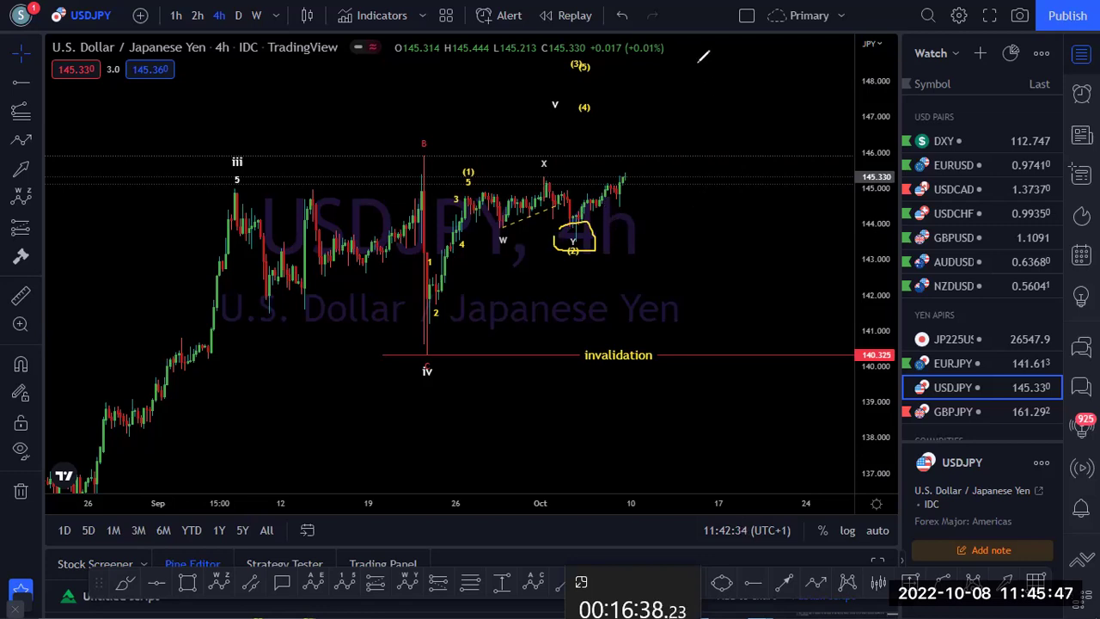
{"action": "key", "text": "Escape"}
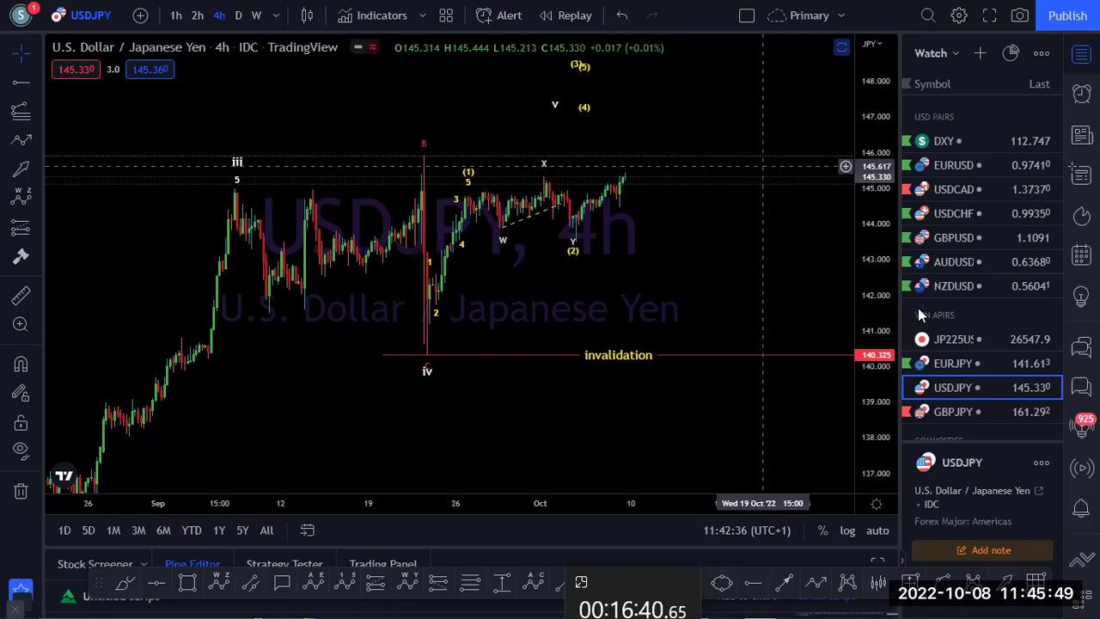
{"action": "scroll", "coordinate": [969, 316], "scroll_direction": "down", "scroll_amount": 1}
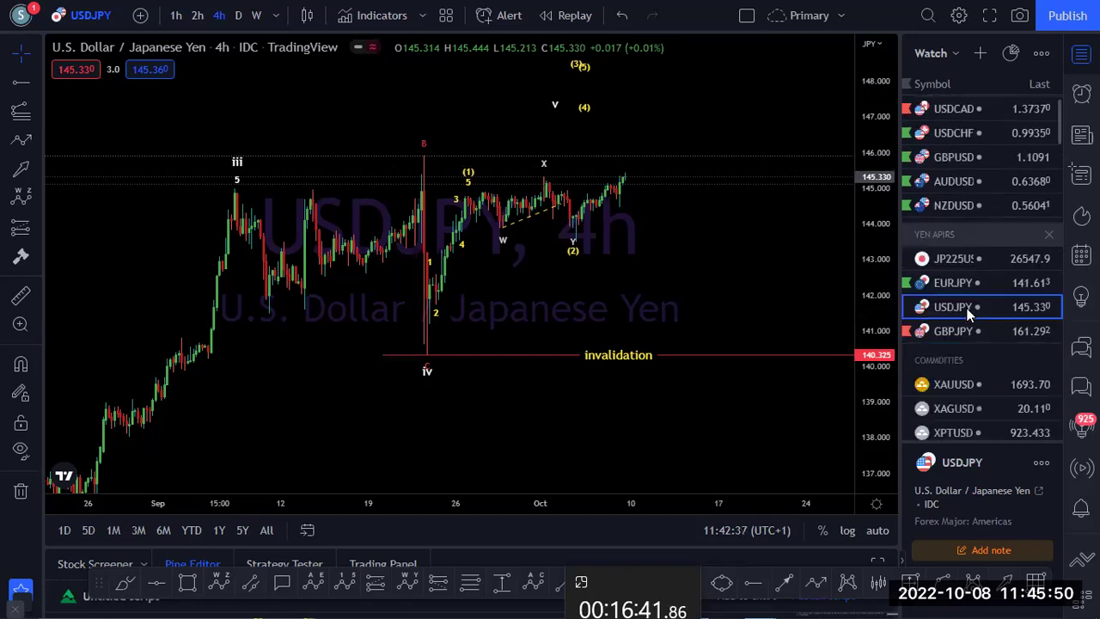
{"action": "left_click", "coordinate": [924, 335]}
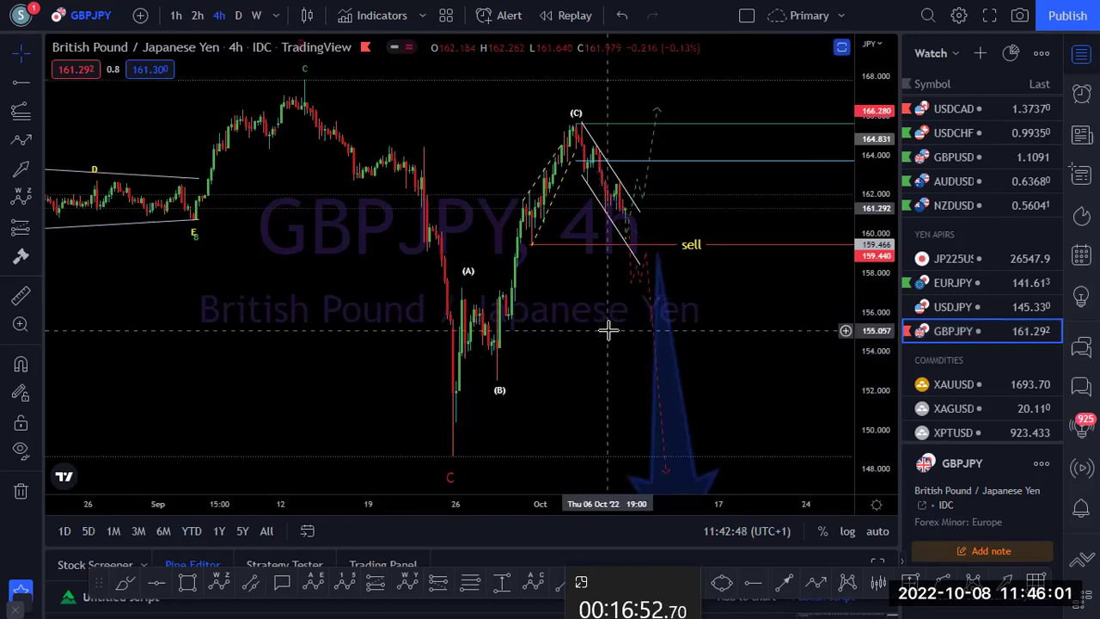
Step: Switch GBPJPY to the weekly timeframe and fit the price scale to the full history
{"action": "scroll", "coordinate": [607, 330], "scroll_direction": "up", "scroll_amount": 1}
{"action": "scroll", "coordinate": [609, 335], "scroll_direction": "down", "scroll_amount": 2}
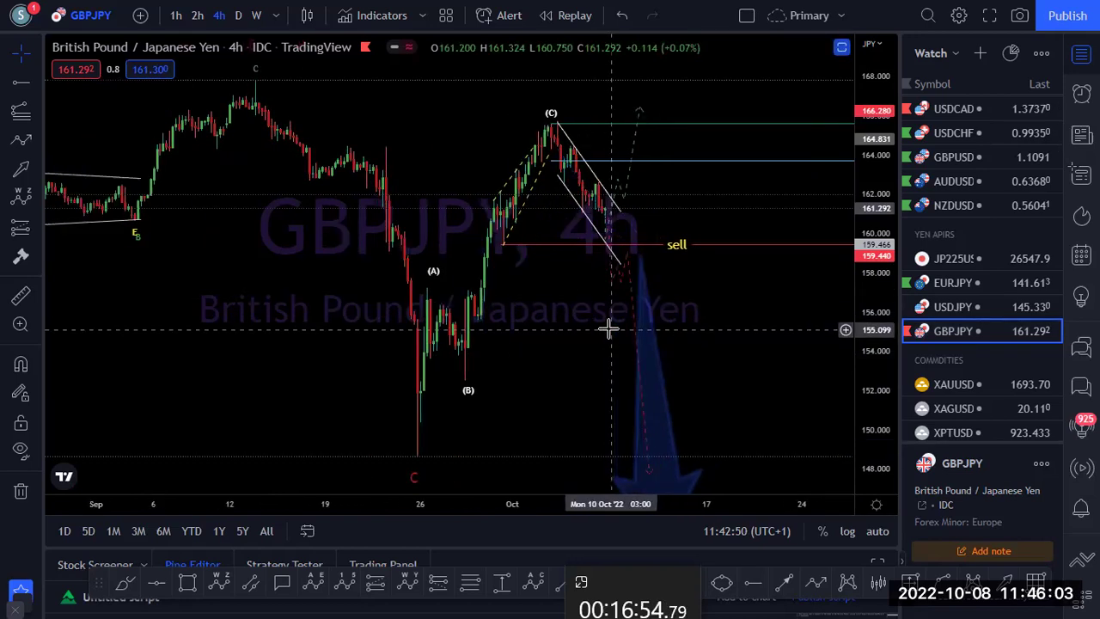
{"action": "left_click", "coordinate": [257, 15]}
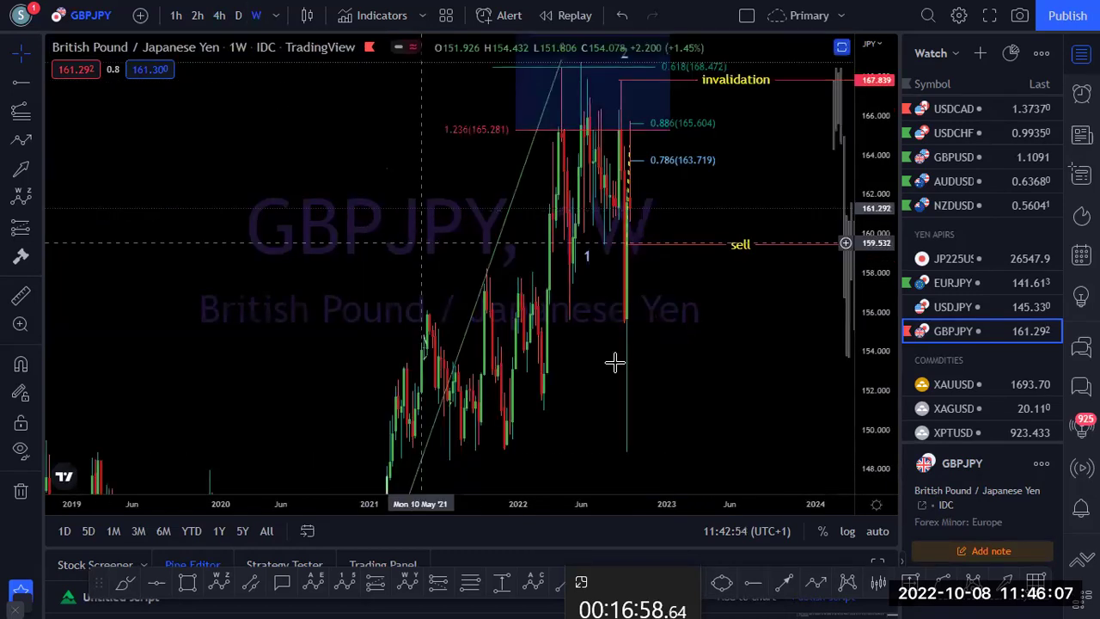
{"action": "left_click", "coordinate": [880, 532]}
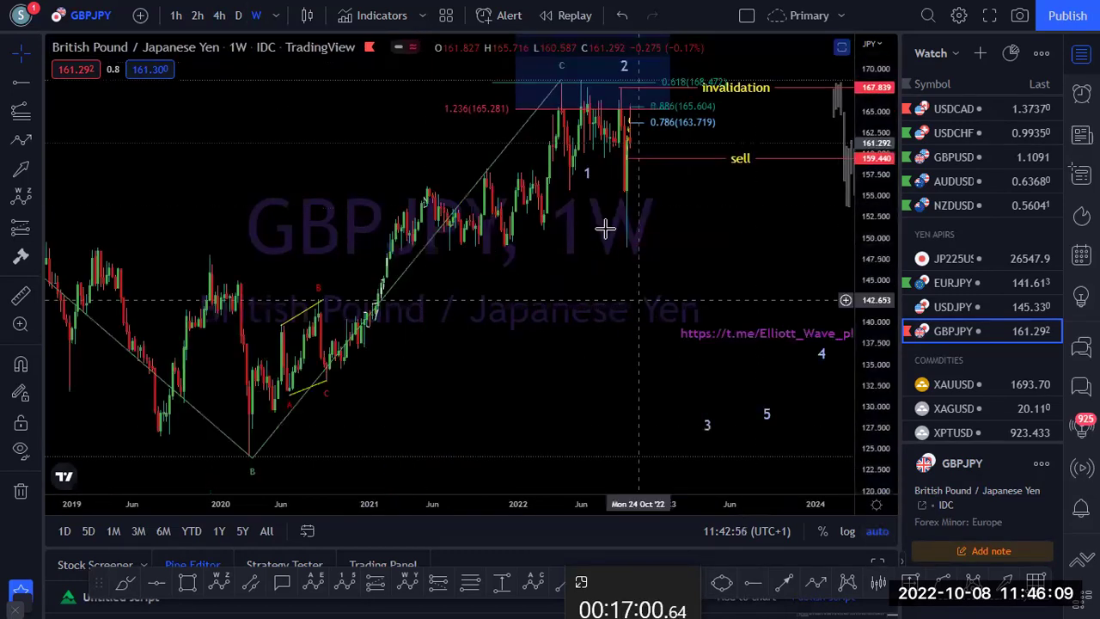
Step: Move the grey projected-bars pattern to start after the latest candles, then re-enable auto scale
{"action": "scroll", "coordinate": [756, 207], "scroll_direction": "right", "scroll_amount": 5}
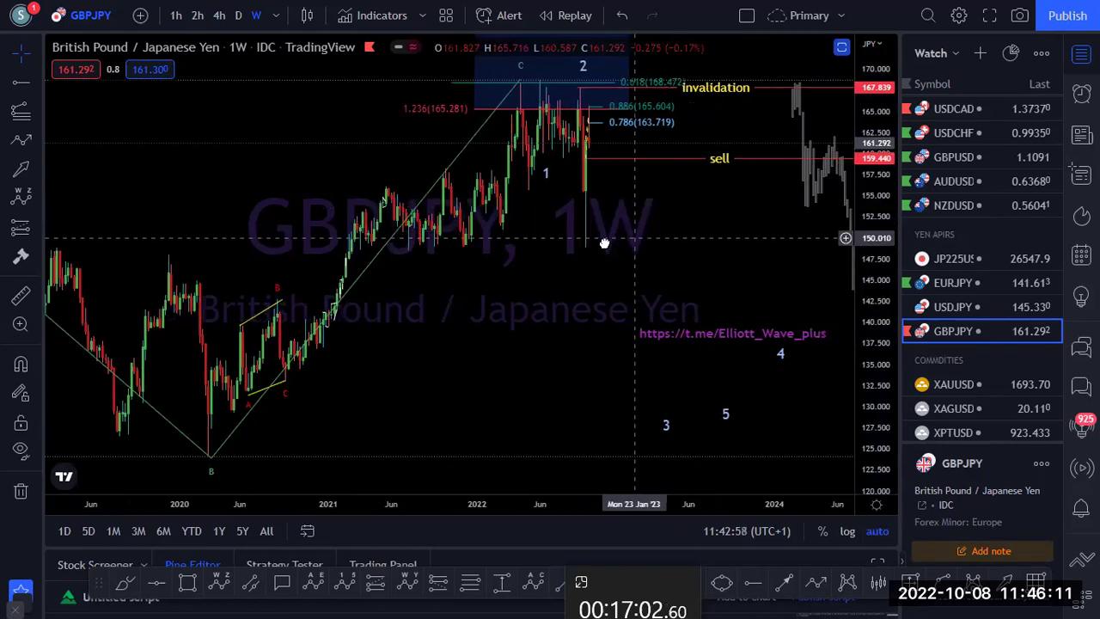
{"action": "left_click_drag", "start_coordinate": [782, 196], "coordinate": [602, 214]}
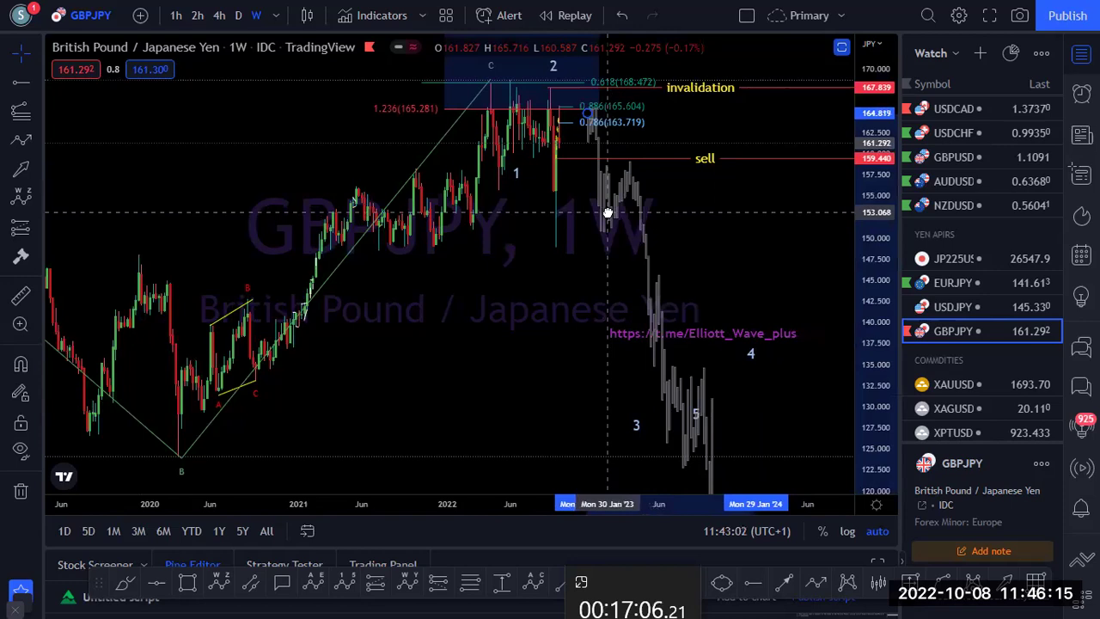
{"action": "left_click", "coordinate": [510, 306]}
{"action": "left_click_drag", "start_coordinate": [880, 196], "coordinate": [883, 242]}
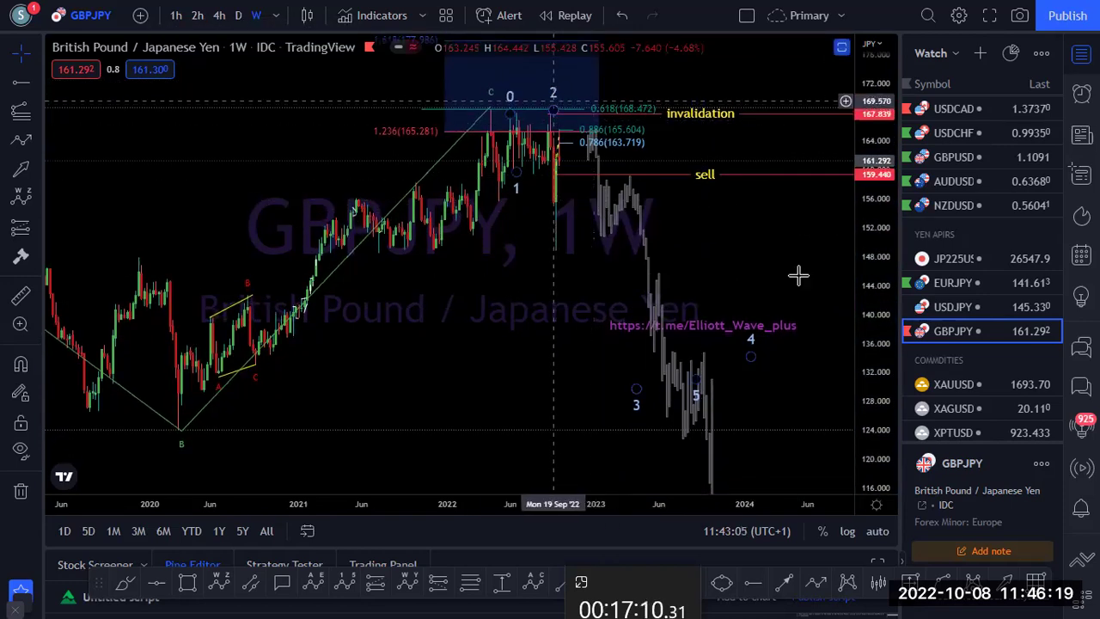
{"action": "left_click_drag", "start_coordinate": [799, 332], "coordinate": [799, 353]}
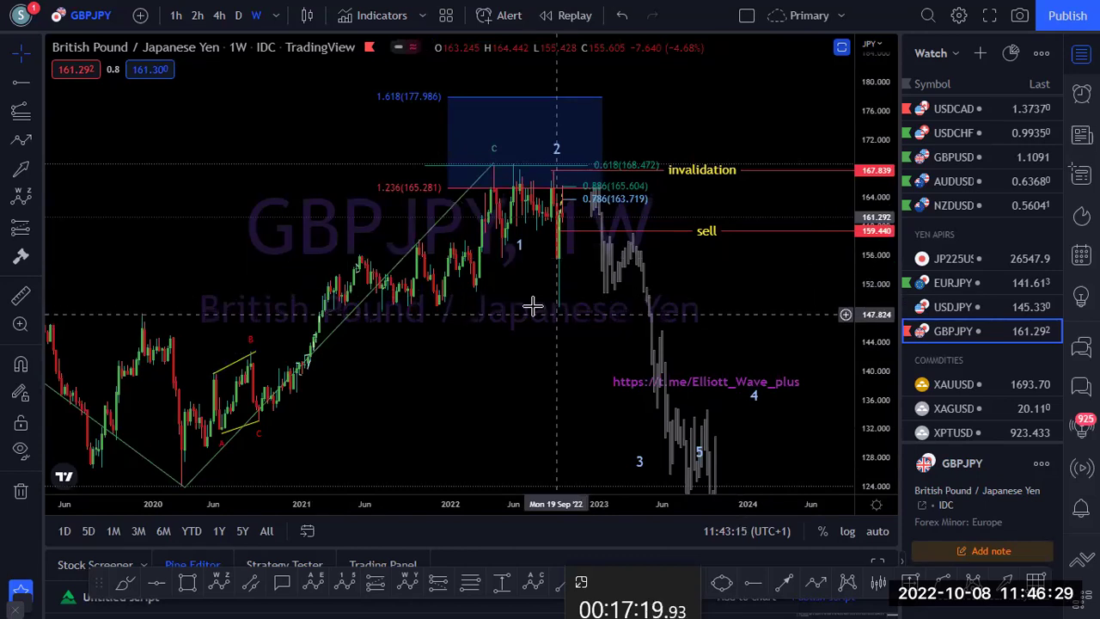
{"action": "left_click", "coordinate": [877, 531]}
Step: On daily, sketch and undo two declines from the (C) peak, then go 4-hour, then 1-hour
{"action": "left_click", "coordinate": [238, 15]}
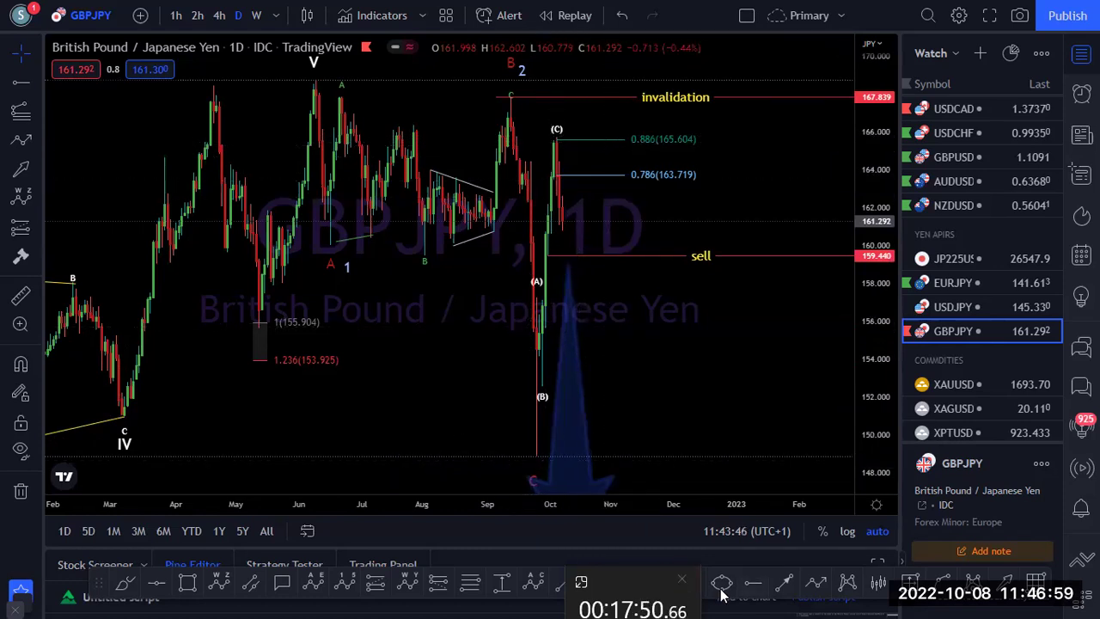
{"action": "mouse_move", "coordinate": [558, 153]}
{"action": "left_mouse_down"}
{"action": "mouse_move", "coordinate": [639, 218]}
{"action": "mouse_move", "coordinate": [679, 340]}
{"action": "mouse_move", "coordinate": [740, 113]}
{"action": "left_mouse_up"}
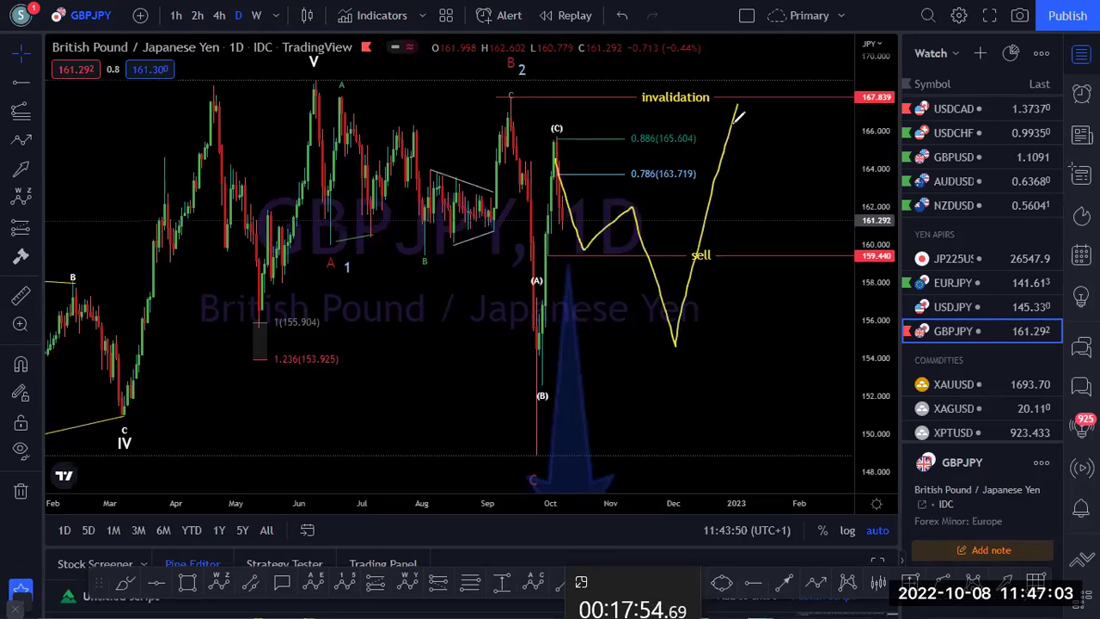
{"action": "mouse_move", "coordinate": [570, 158]}
{"action": "left_mouse_down"}
{"action": "mouse_move", "coordinate": [621, 325]}
{"action": "mouse_move", "coordinate": [647, 304]}
{"action": "mouse_move", "coordinate": [689, 387]}
{"action": "mouse_move", "coordinate": [769, 425]}
{"action": "mouse_move", "coordinate": [806, 492]}
{"action": "left_mouse_up"}
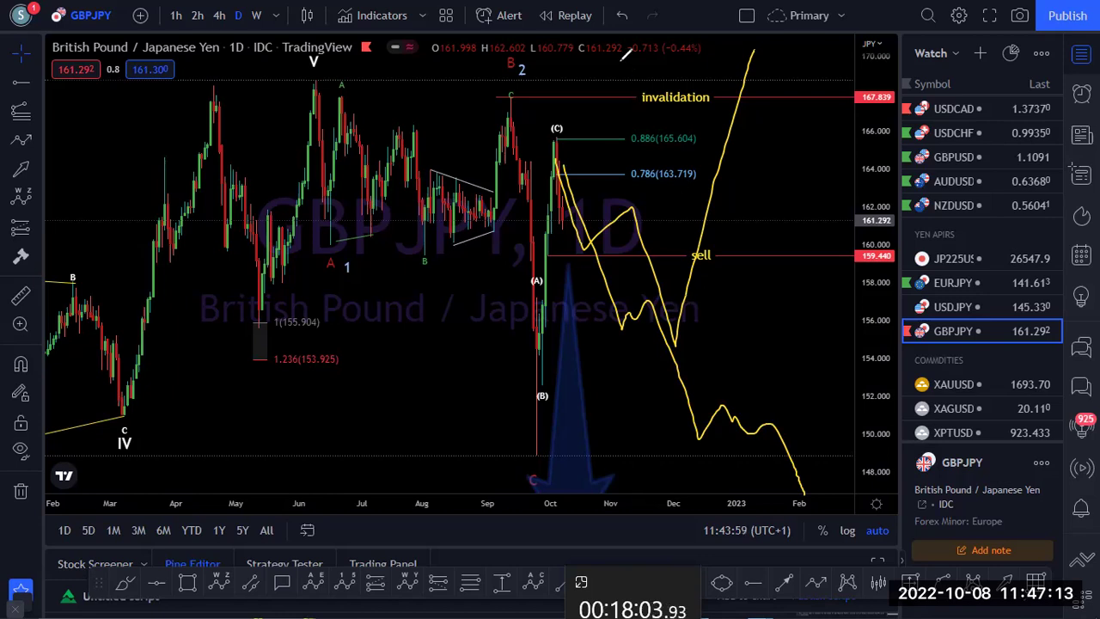
{"action": "key", "text": "ctrl+z"}
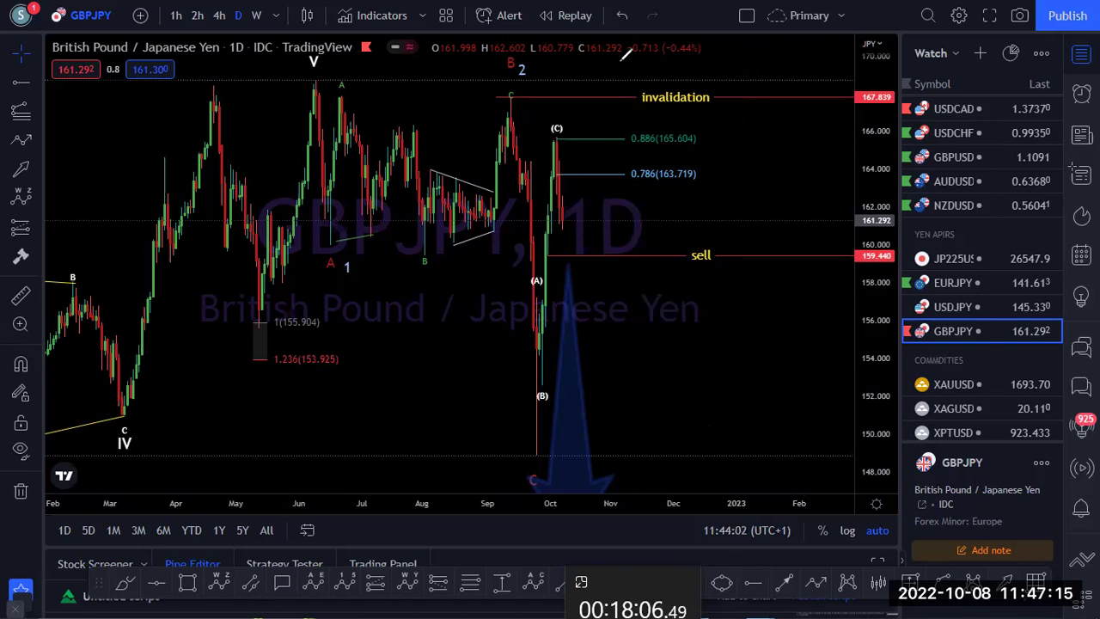
{"action": "left_click", "coordinate": [220, 17]}
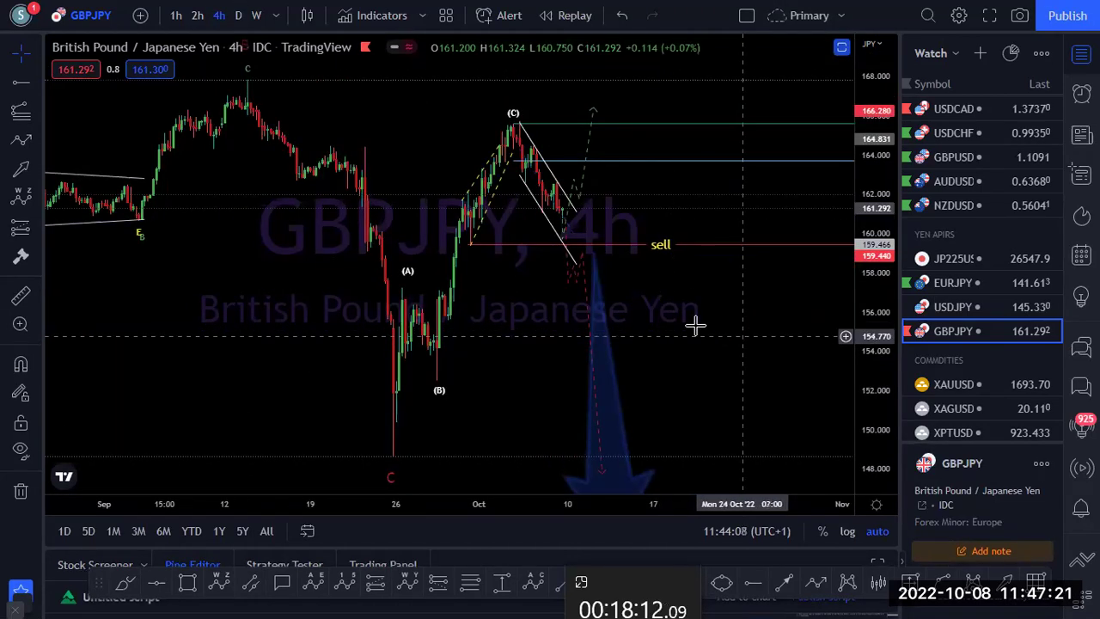
{"action": "left_click", "coordinate": [176, 15]}
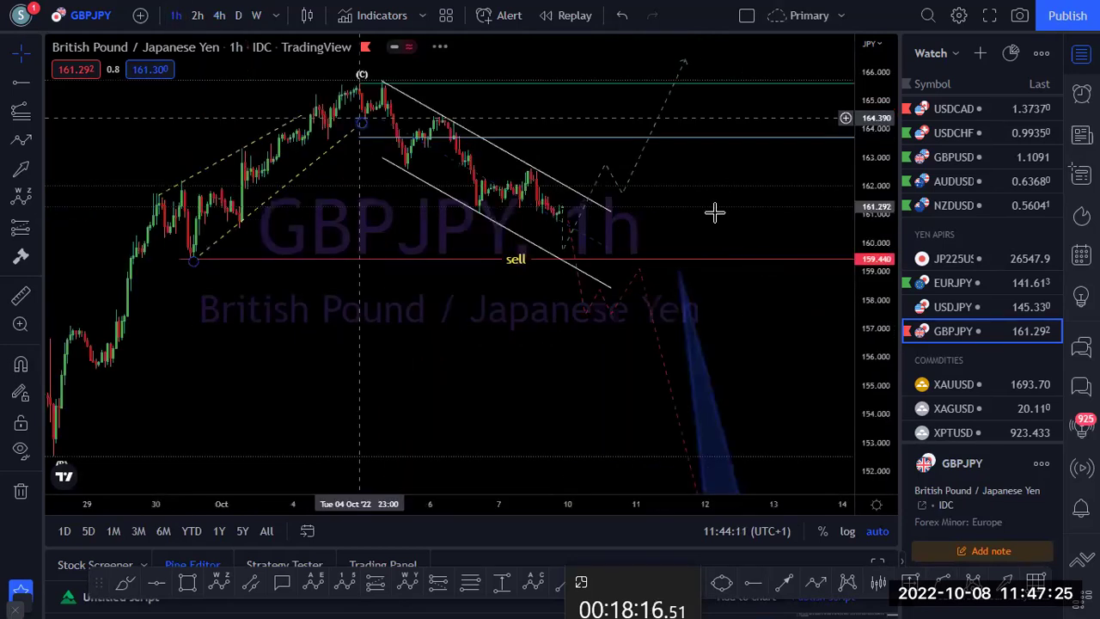
{"action": "scroll", "coordinate": [532, 314], "scroll_direction": "left", "scroll_amount": 4}
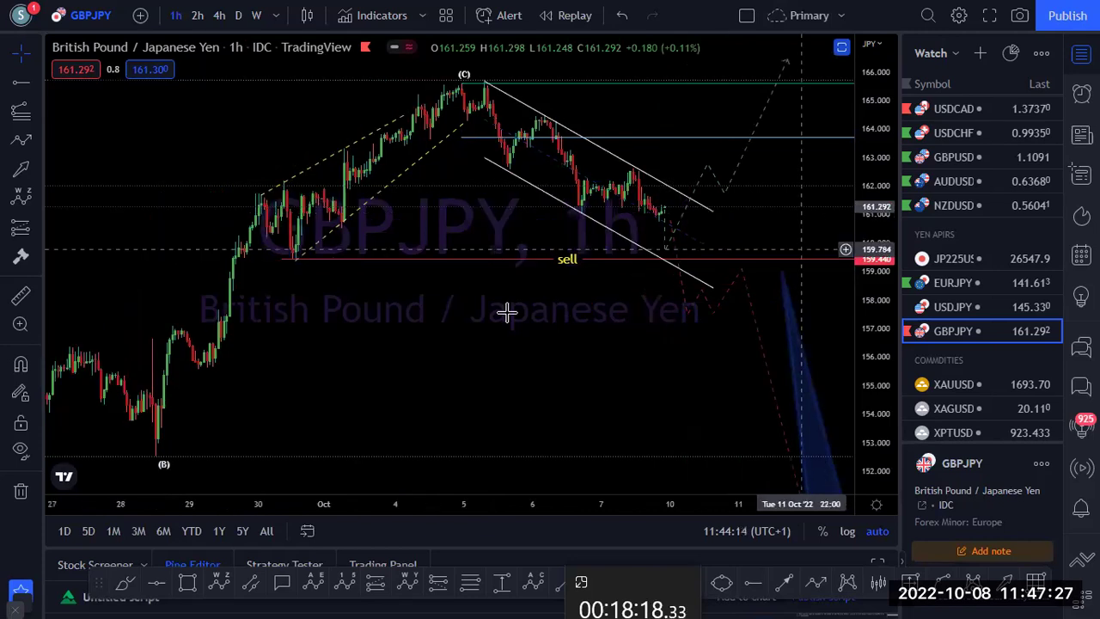
{"action": "scroll", "coordinate": [532, 321], "scroll_direction": "left", "scroll_amount": 1}
{"action": "scroll", "coordinate": [511, 175], "scroll_direction": "right", "scroll_amount": 1}
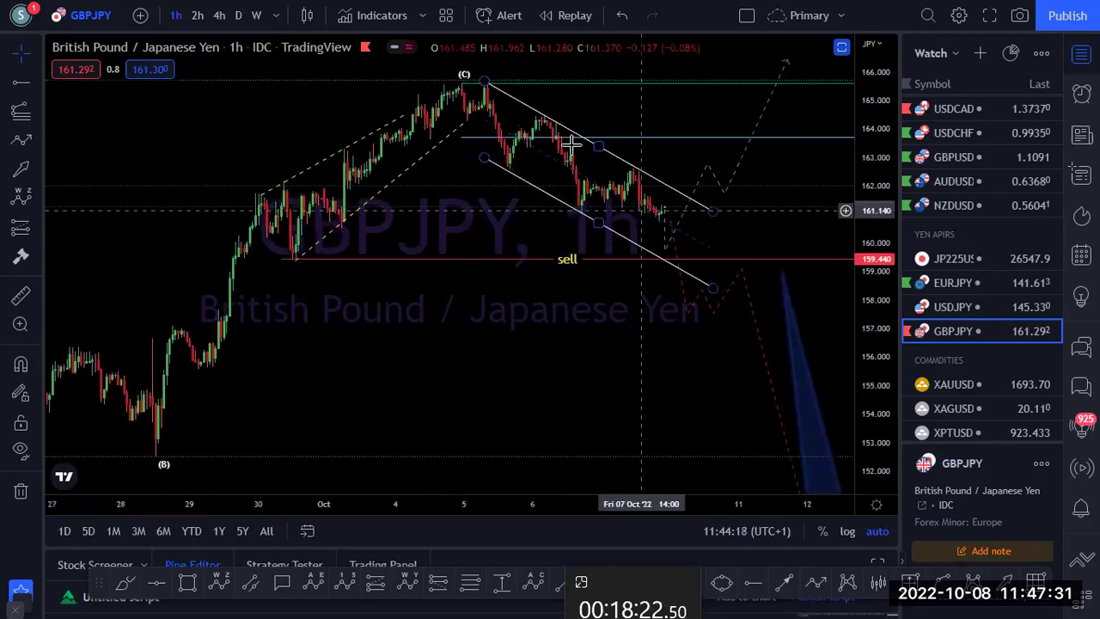
{"action": "left_click", "coordinate": [581, 217]}
{"action": "left_click", "coordinate": [527, 167]}
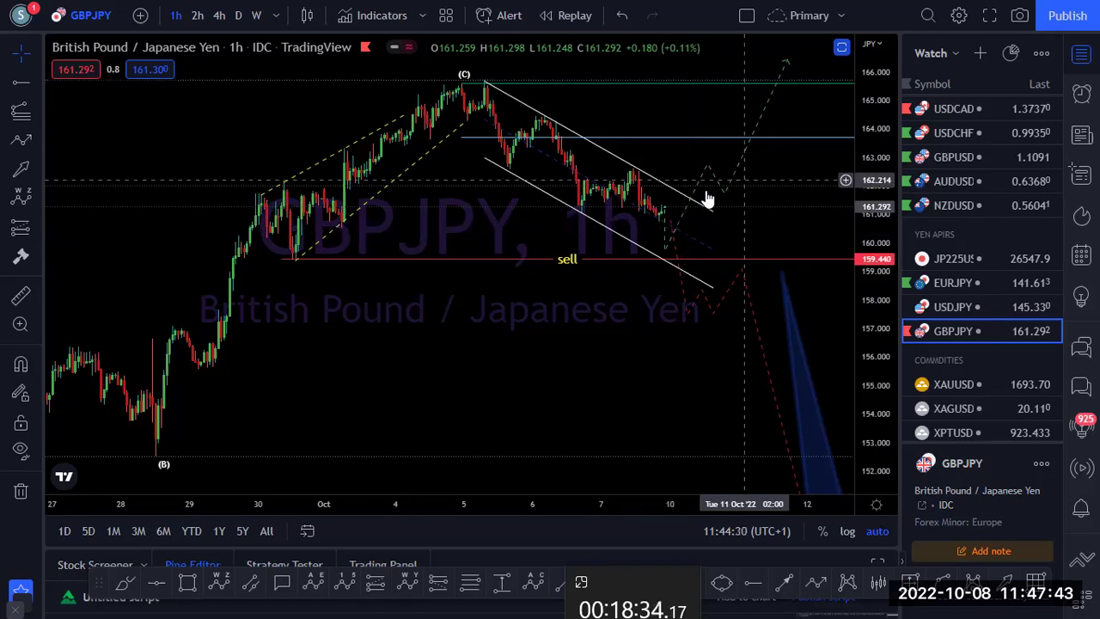
{"action": "left_click", "coordinate": [669, 263]}
{"action": "left_click", "coordinate": [669, 258]}
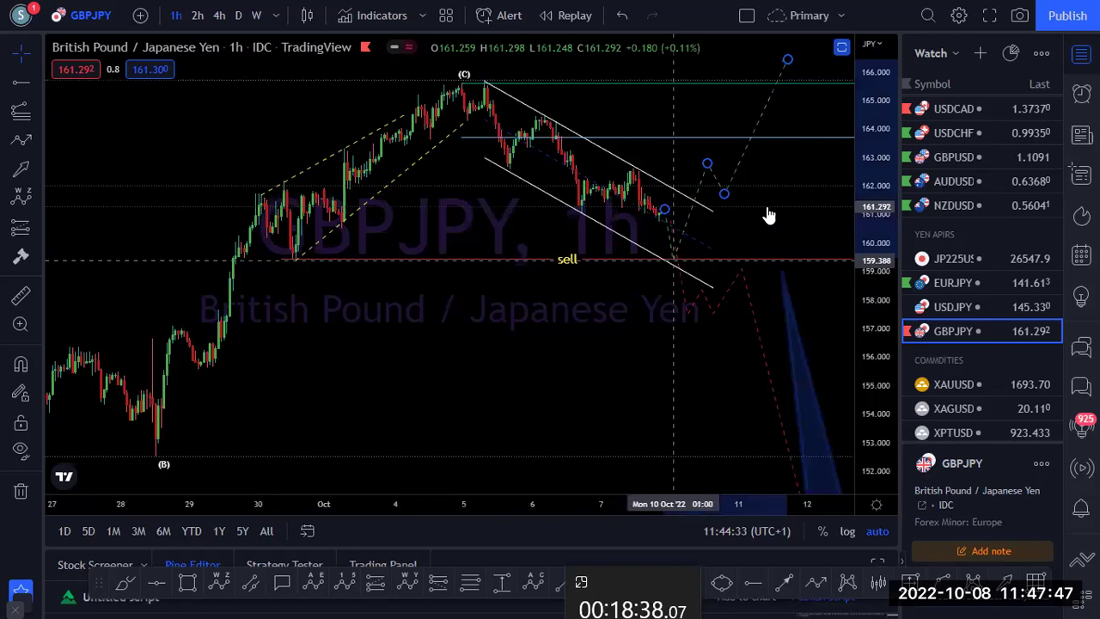
{"action": "left_click", "coordinate": [777, 172]}
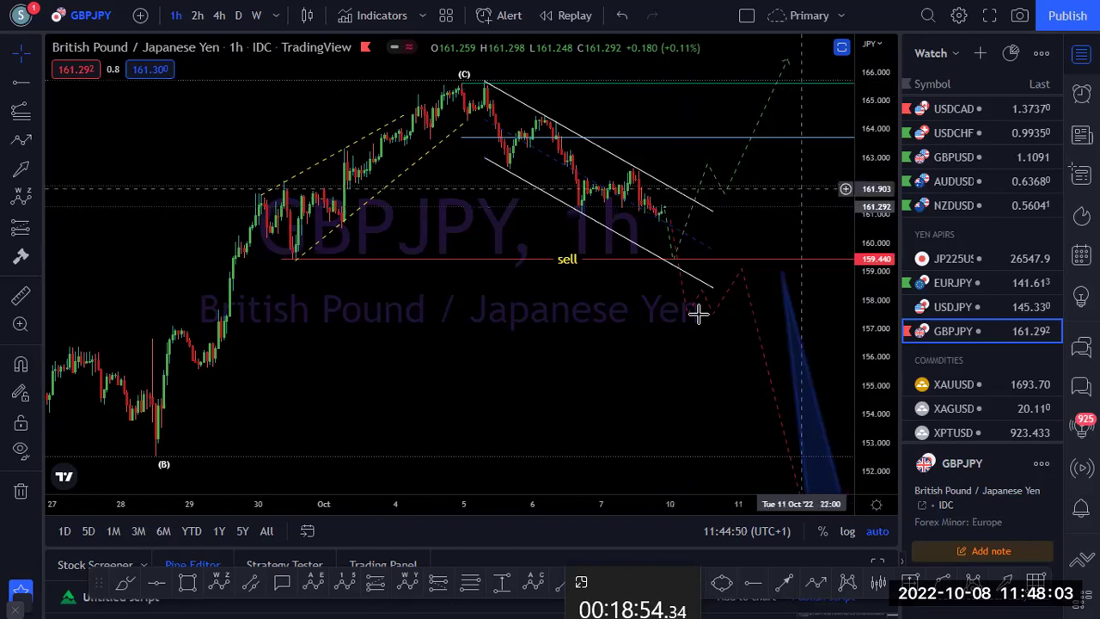
{"action": "left_click", "coordinate": [681, 234]}
{"action": "left_click", "coordinate": [716, 197]}
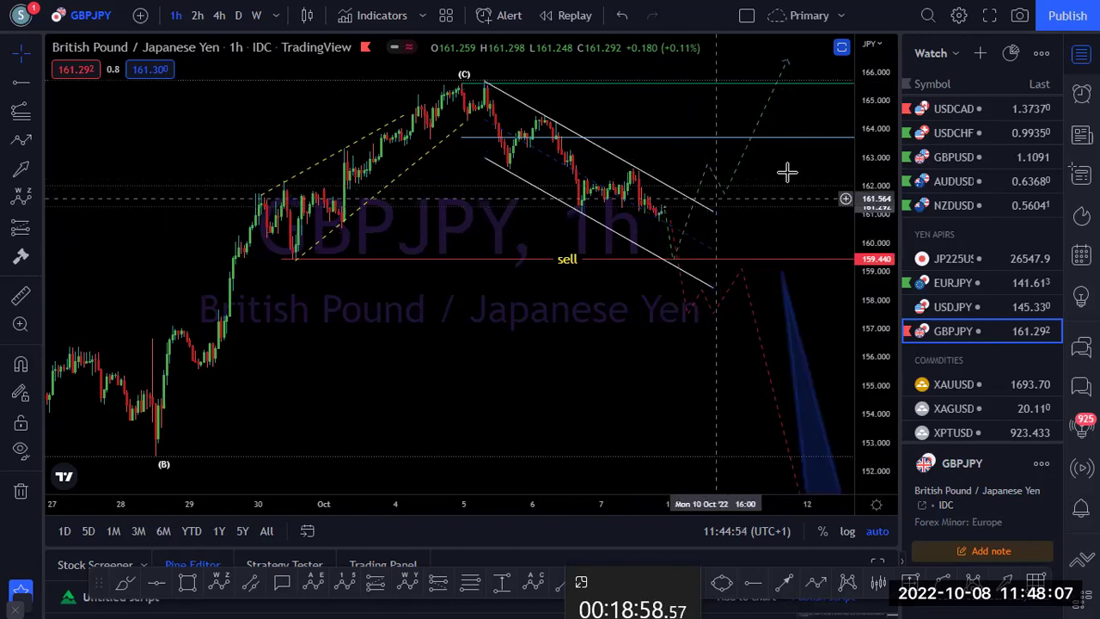
{"action": "left_click_drag", "start_coordinate": [862, 187], "coordinate": [815, 195]}
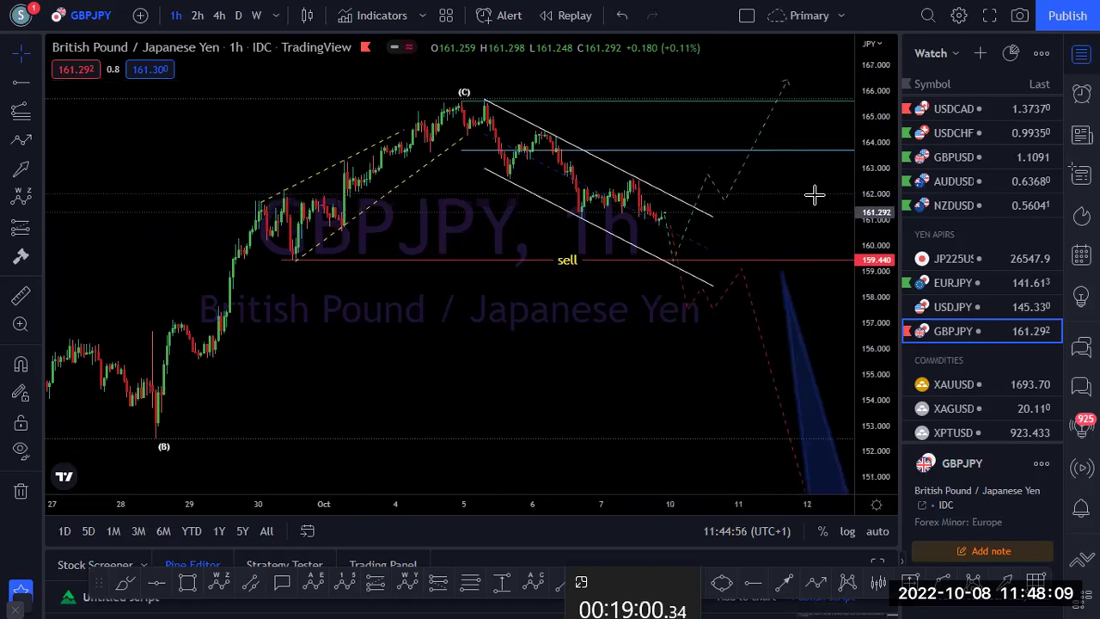
{"action": "left_click_drag", "start_coordinate": [573, 412], "coordinate": [591, 387]}
{"action": "left_click_drag", "start_coordinate": [637, 332], "coordinate": [624, 358]}
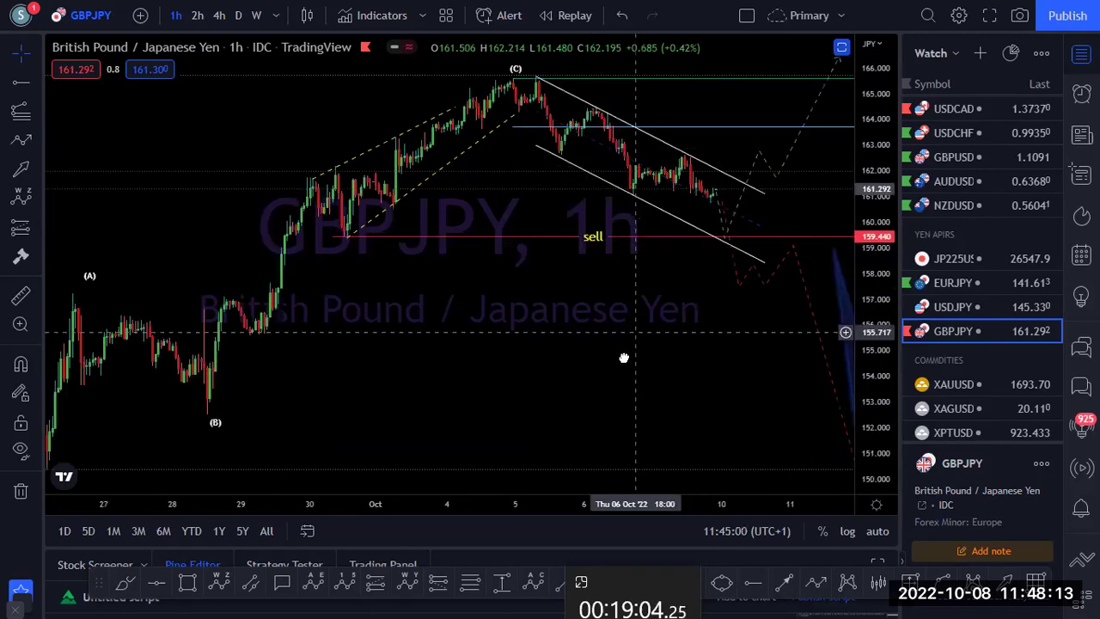
{"action": "left_click_drag", "start_coordinate": [587, 409], "coordinate": [588, 407]}
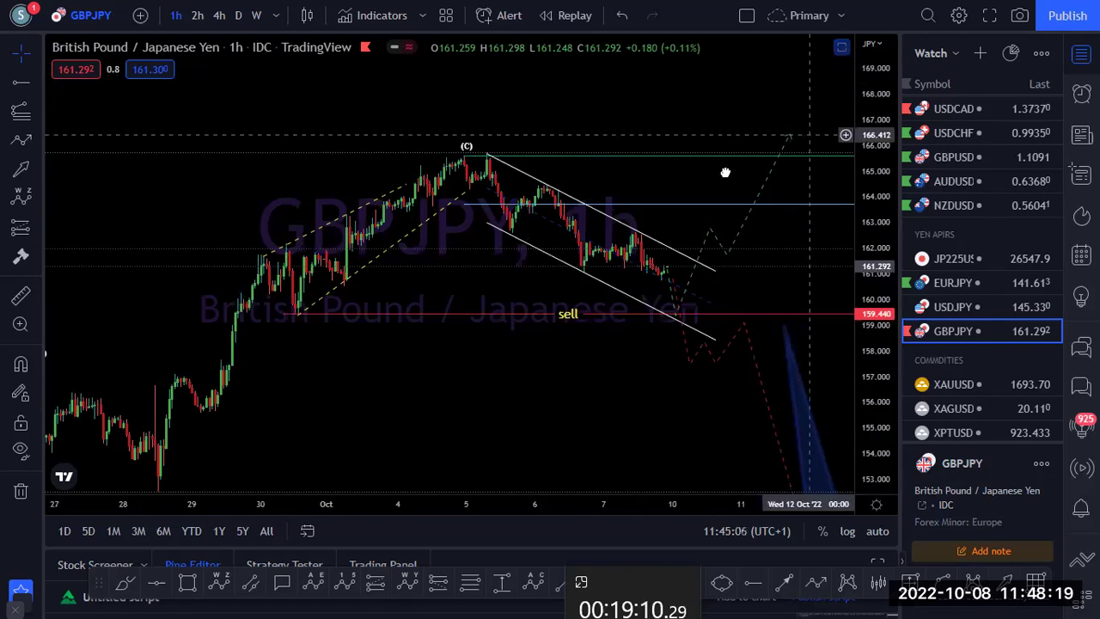
{"action": "left_click_drag", "start_coordinate": [725, 172], "coordinate": [741, 147]}
{"action": "left_click_drag", "start_coordinate": [560, 192], "coordinate": [694, 290]}
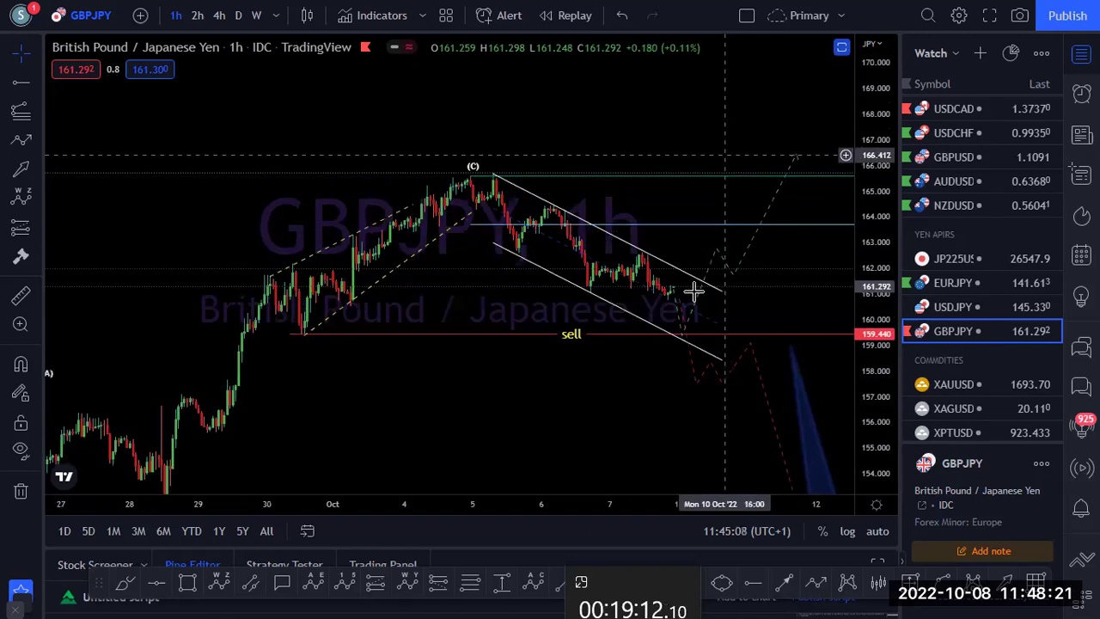
{"action": "left_click_drag", "start_coordinate": [592, 295], "coordinate": [637, 212]}
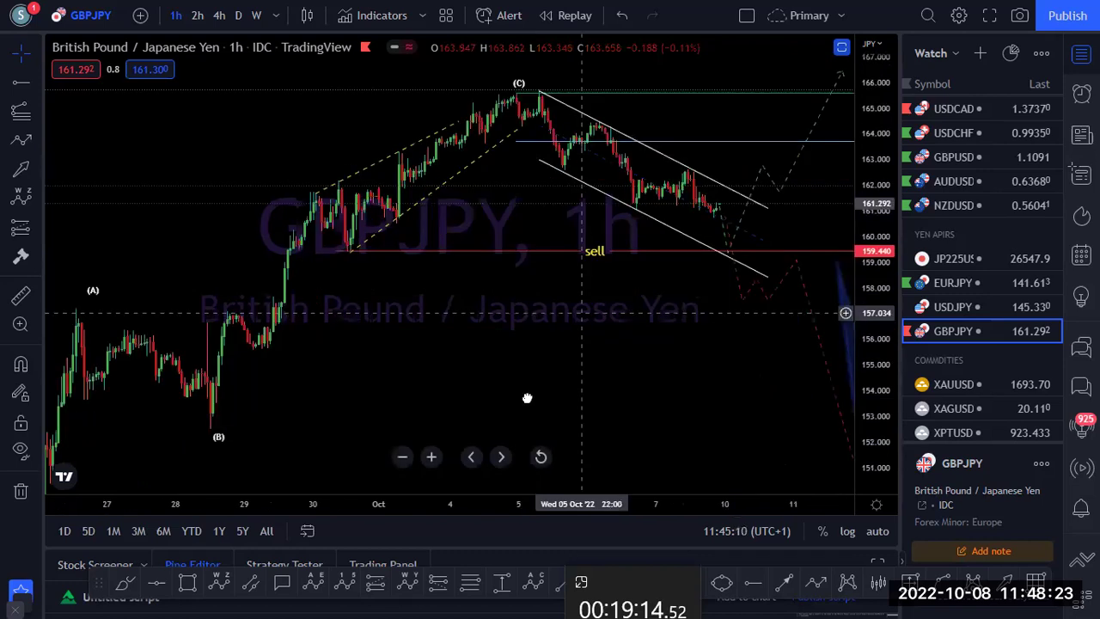
{"action": "left_click_drag", "start_coordinate": [583, 314], "coordinate": [526, 402]}
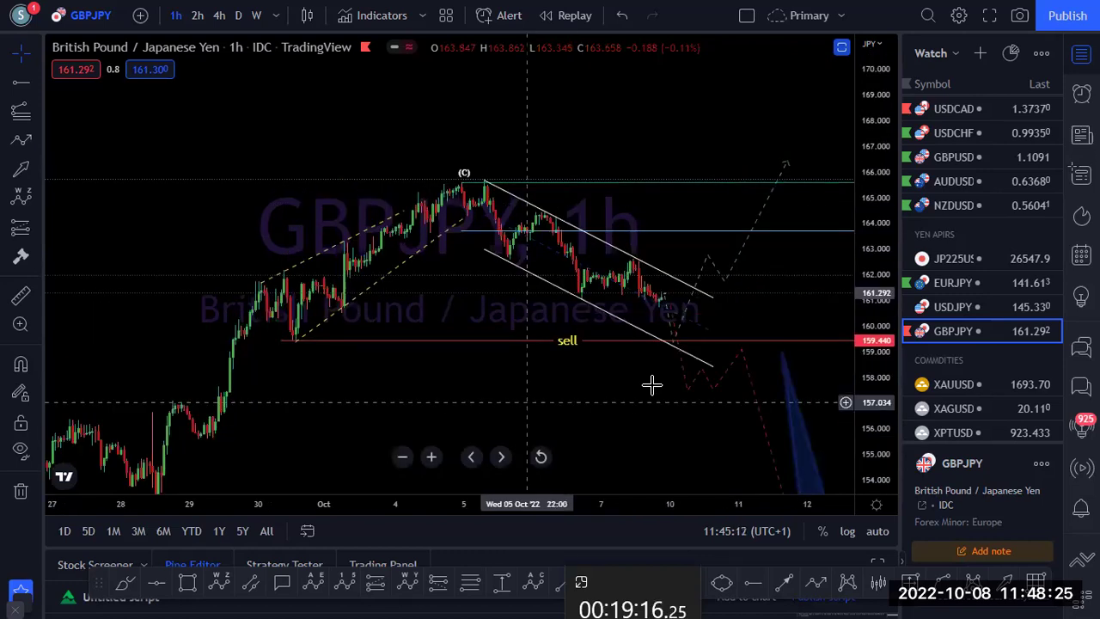
{"action": "left_click", "coordinate": [675, 340]}
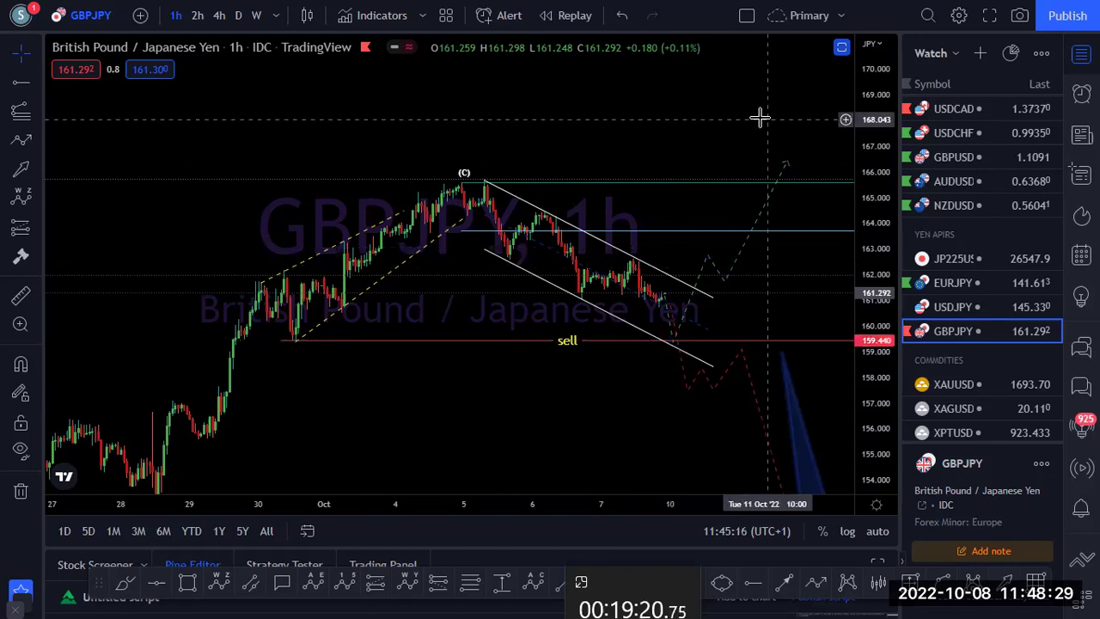
{"action": "left_click_drag", "start_coordinate": [491, 391], "coordinate": [604, 249]}
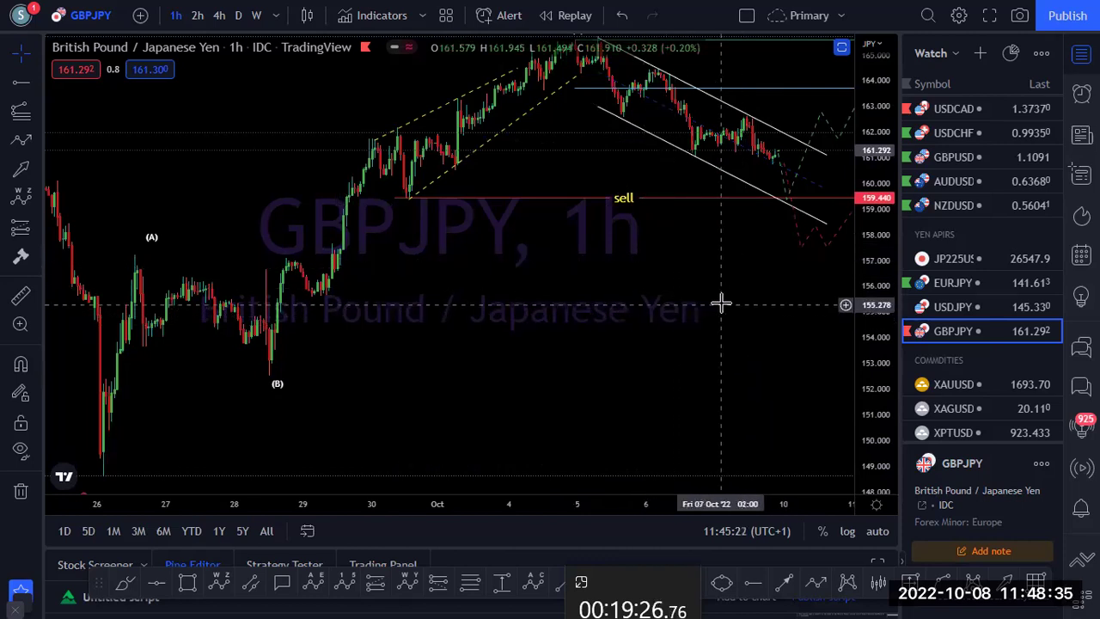
{"action": "left_click_drag", "start_coordinate": [722, 302], "coordinate": [604, 415]}
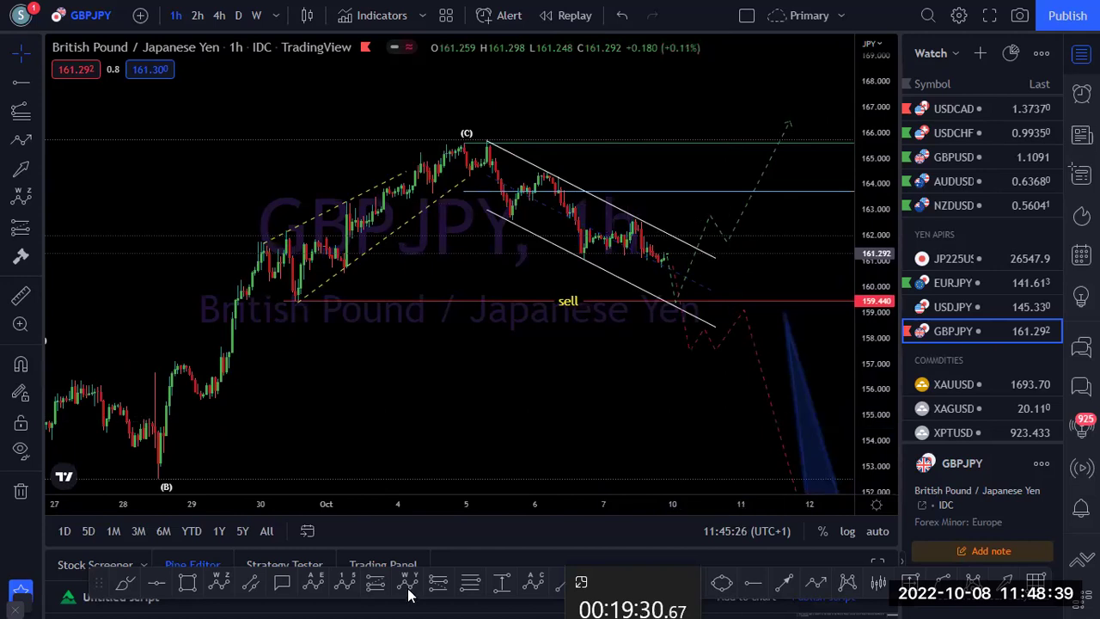
Step: Place a projected Elliott wave count 0, i, ii across the GBPJPY 1-hour channel
{"action": "left_click", "coordinate": [344, 585]}
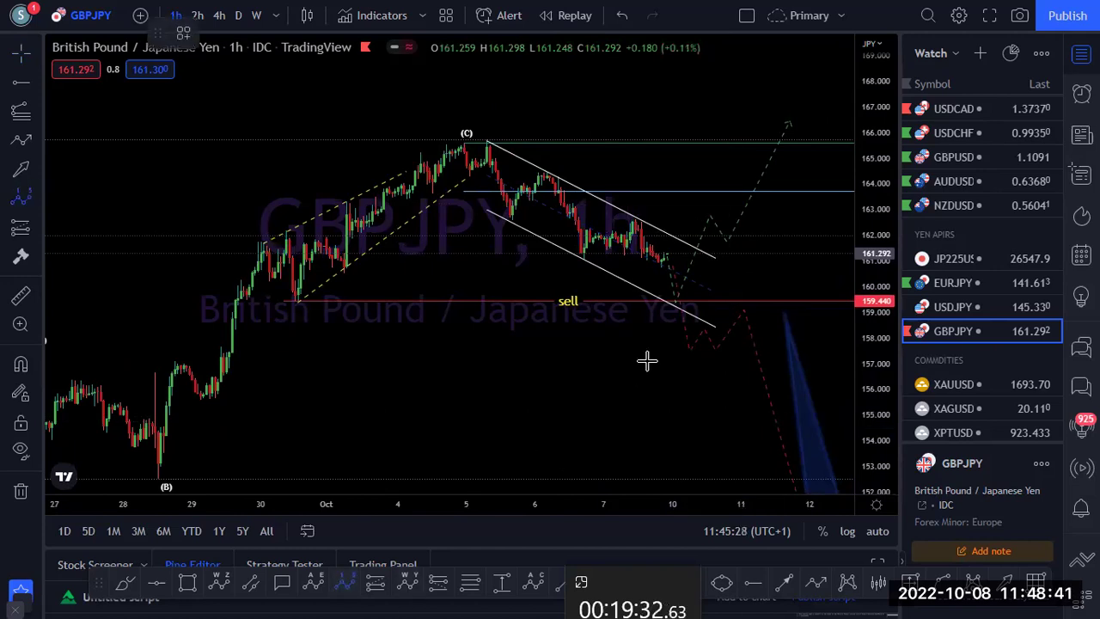
{"action": "left_click", "coordinate": [671, 310]}
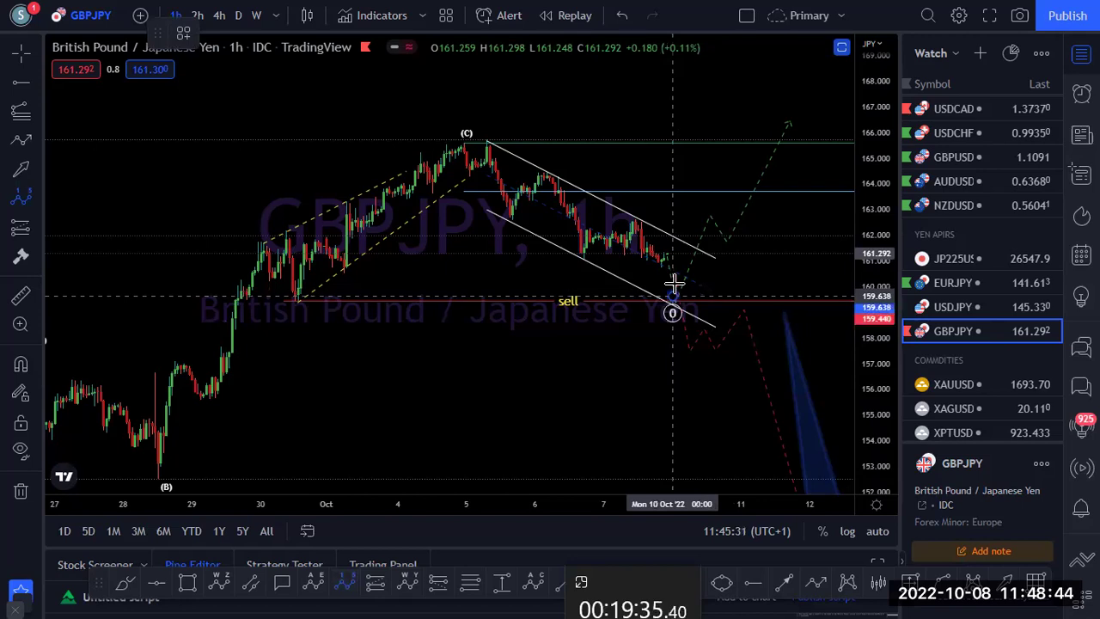
{"action": "left_click", "coordinate": [696, 209]}
{"action": "left_click", "coordinate": [715, 247]}
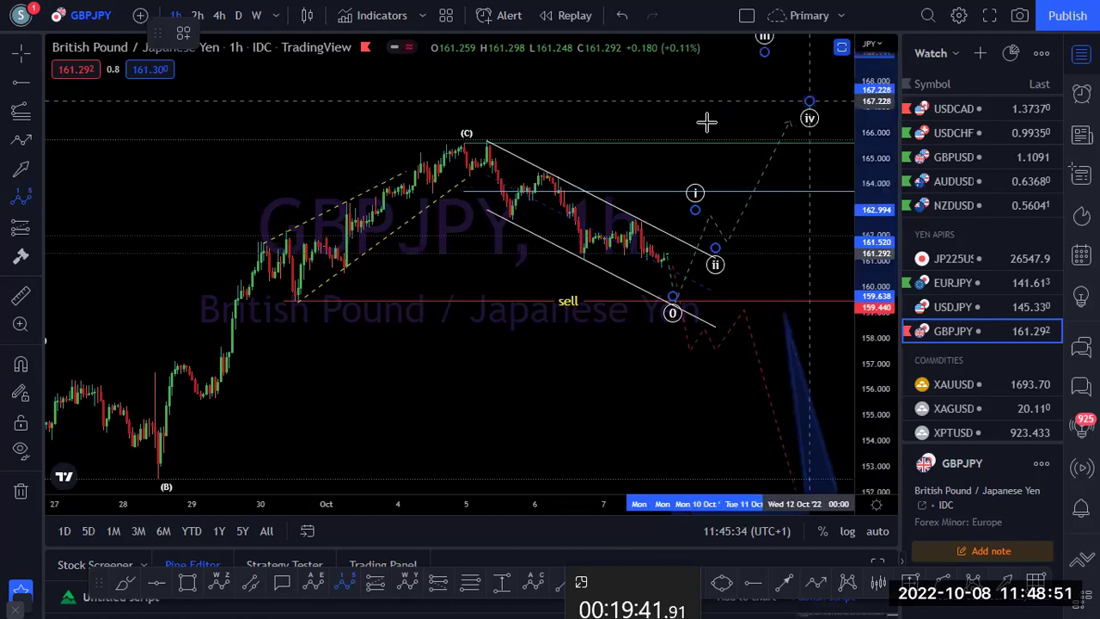
{"action": "left_click", "coordinate": [646, 129]}
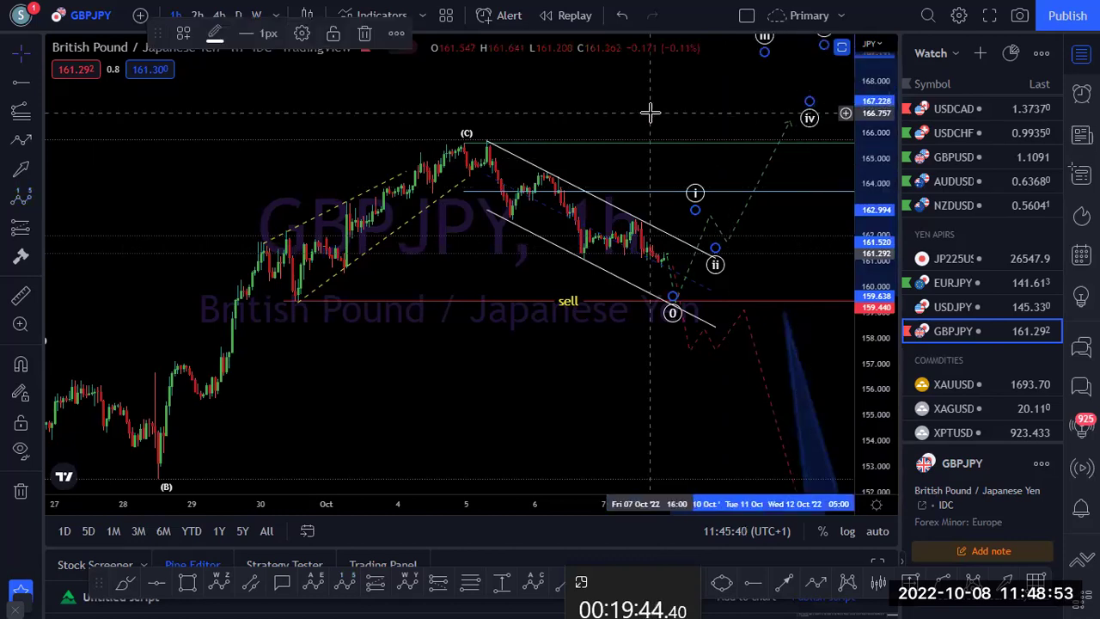
Step: Change the wave count's degree to plain numeric labels and pan the chart to recentre it
{"action": "right_click", "coordinate": [715, 255]}
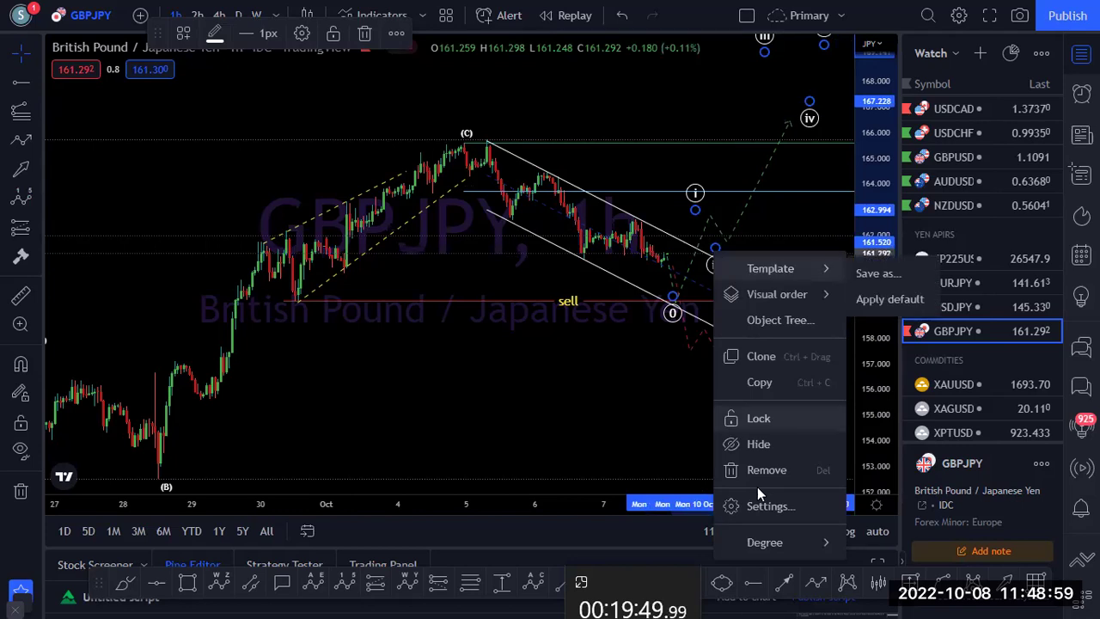
{"action": "mouse_move", "coordinate": [808, 542]}
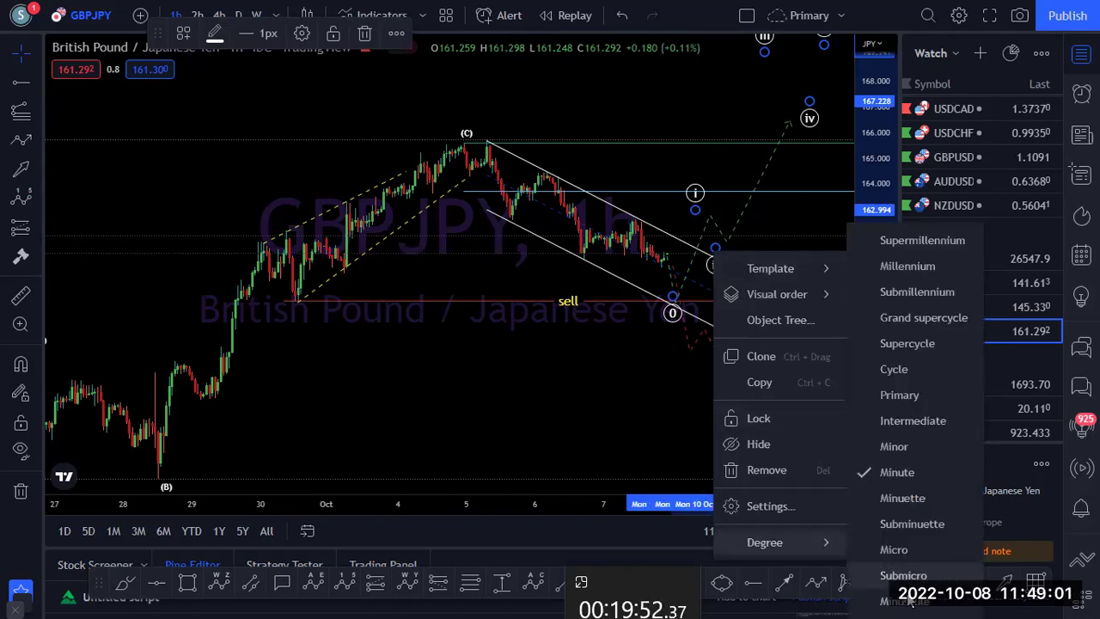
{"action": "left_click", "coordinate": [905, 602]}
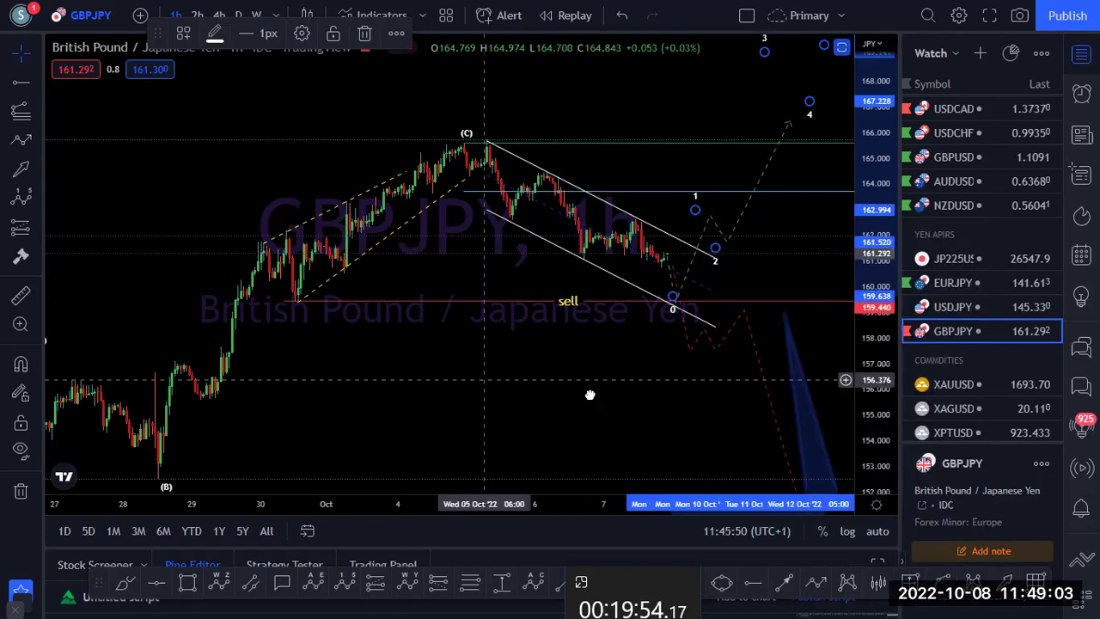
{"action": "left_click_drag", "start_coordinate": [551, 388], "coordinate": [630, 398]}
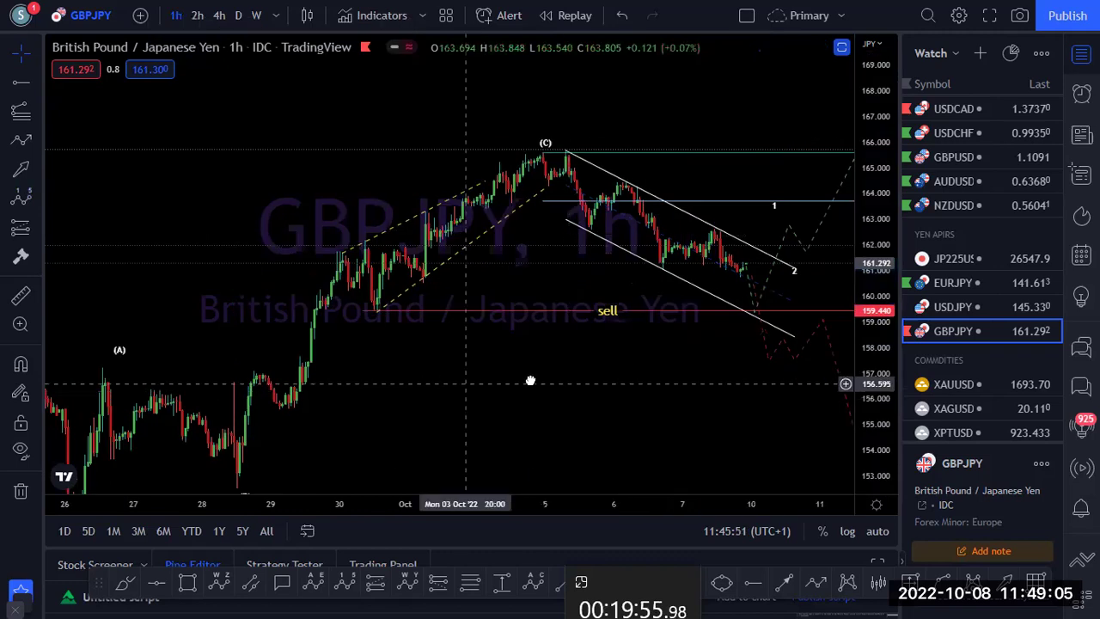
{"action": "left_click_drag", "start_coordinate": [636, 309], "coordinate": [618, 306]}
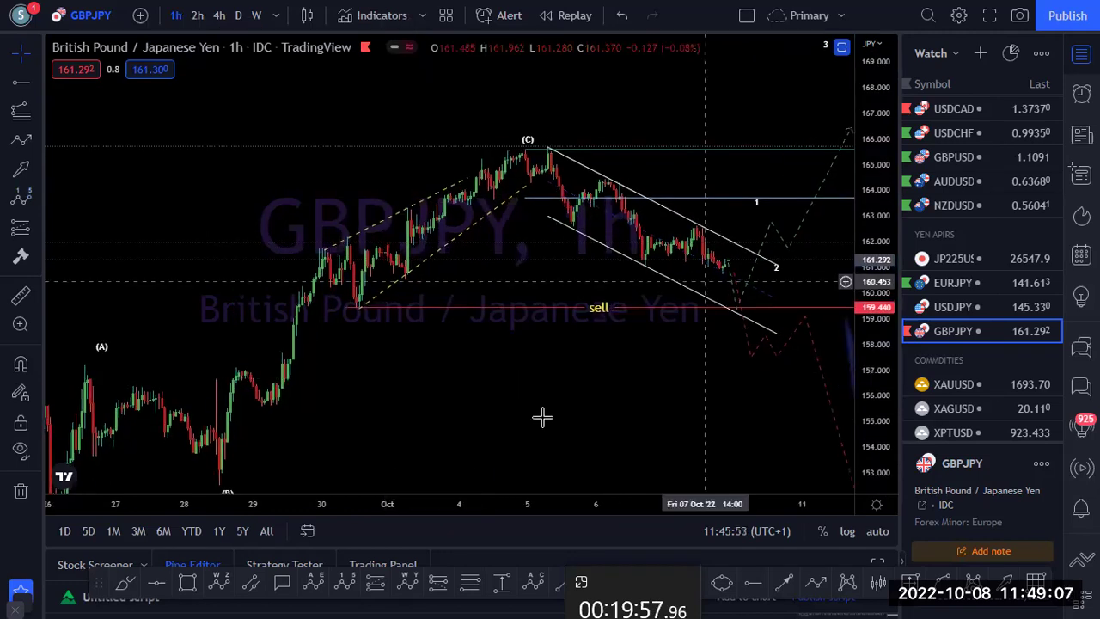
{"action": "left_click_drag", "start_coordinate": [626, 399], "coordinate": [626, 396]}
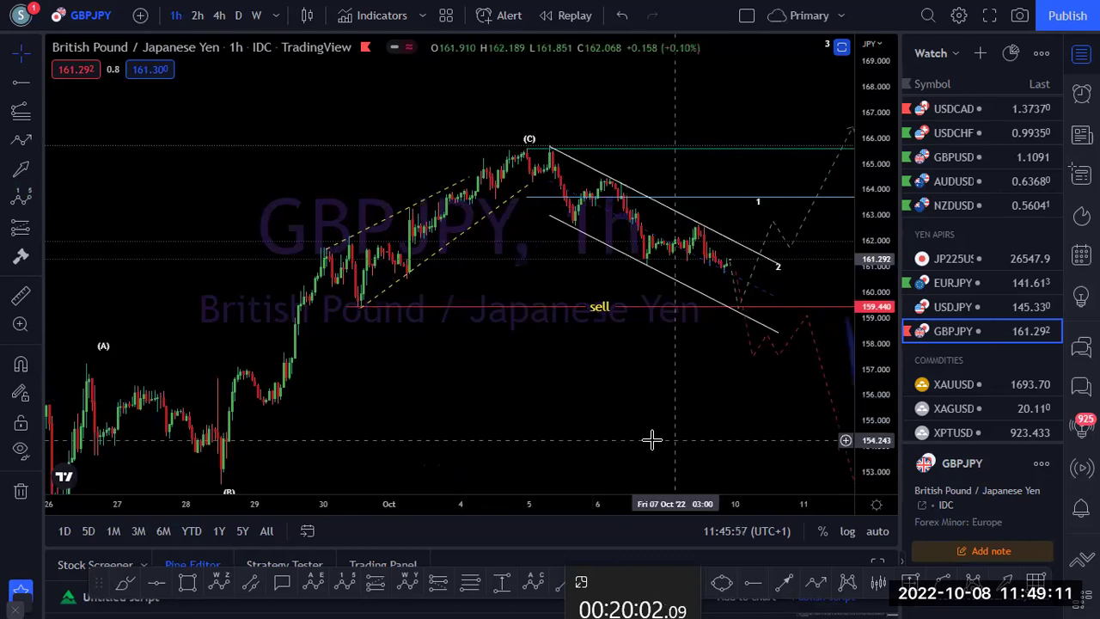
Step: Open XAUUSD on daily candles, auto-fit the price scale and pan to the latest price action
{"action": "left_click", "coordinate": [949, 384]}
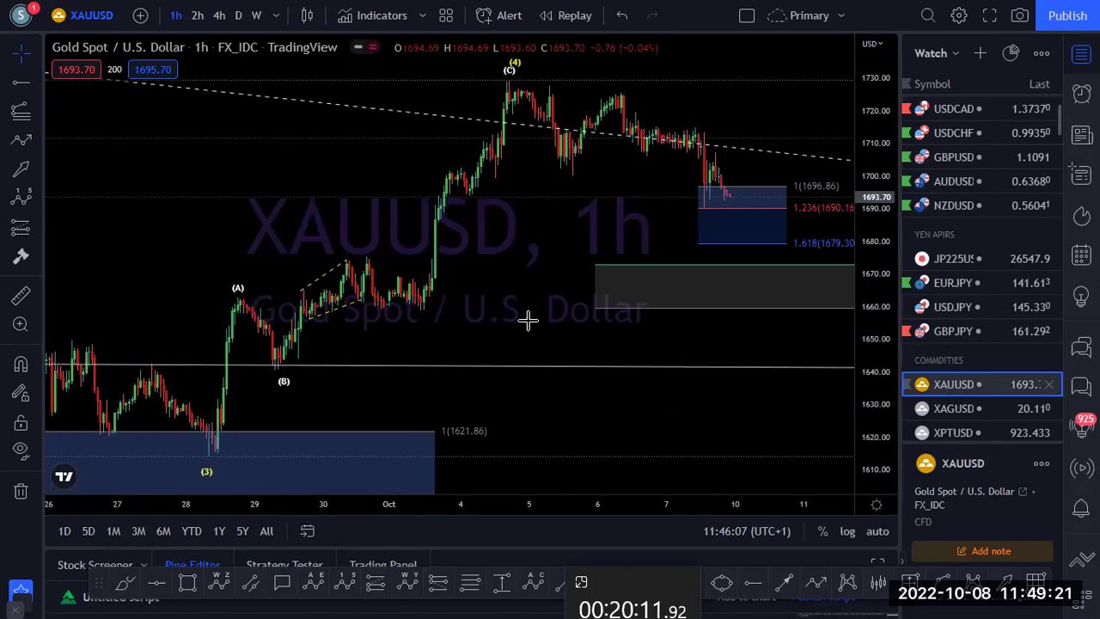
{"action": "left_click", "coordinate": [238, 16]}
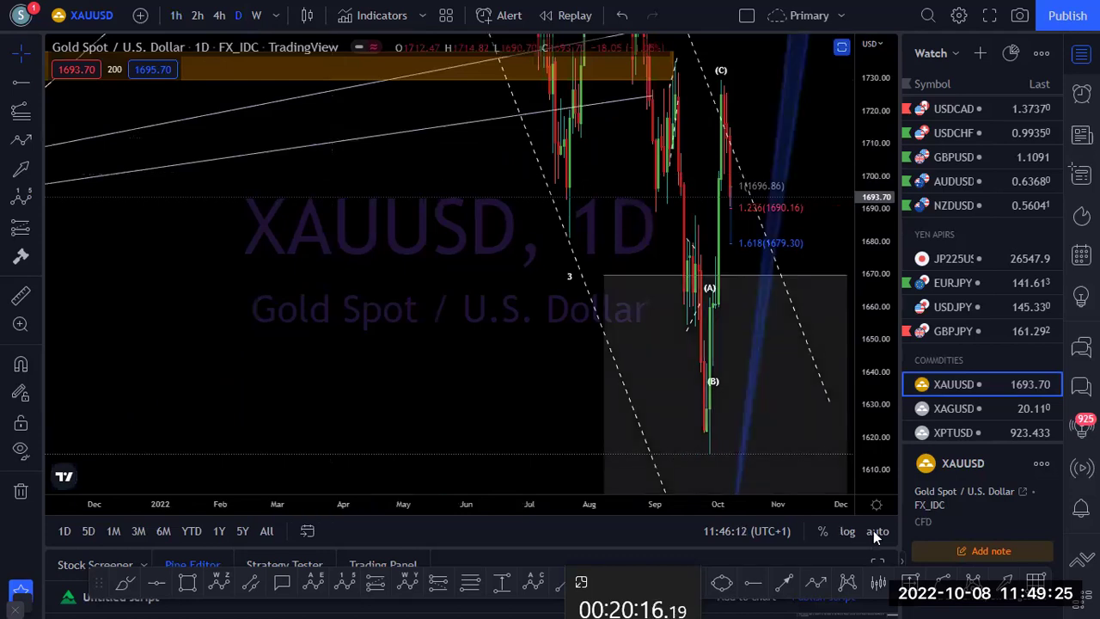
{"action": "left_click", "coordinate": [876, 530]}
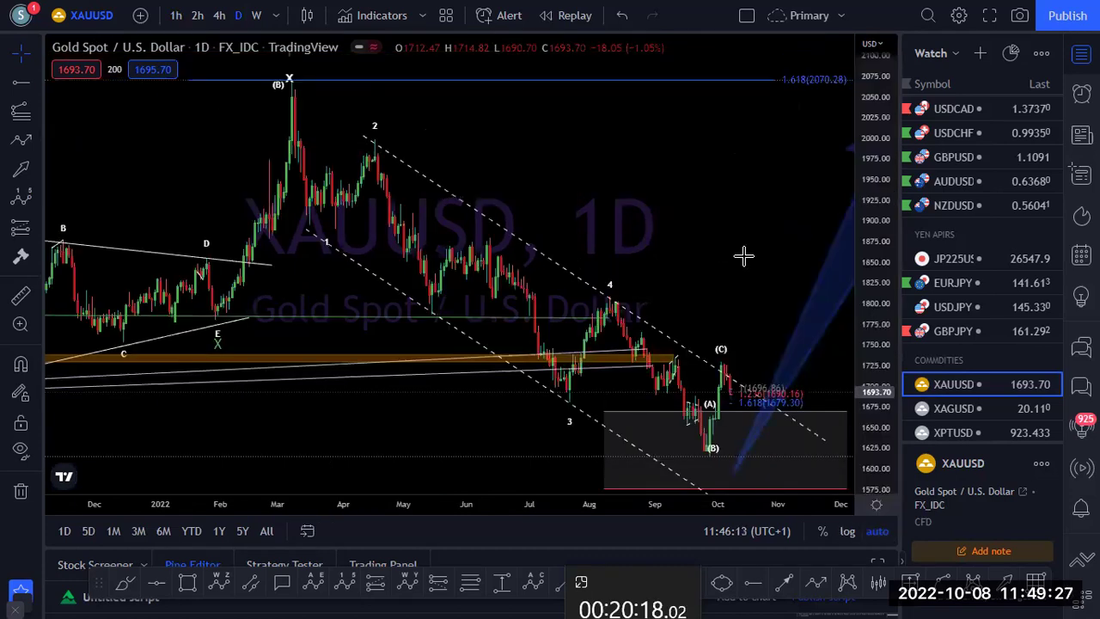
{"action": "left_click_drag", "start_coordinate": [675, 243], "coordinate": [560, 225]}
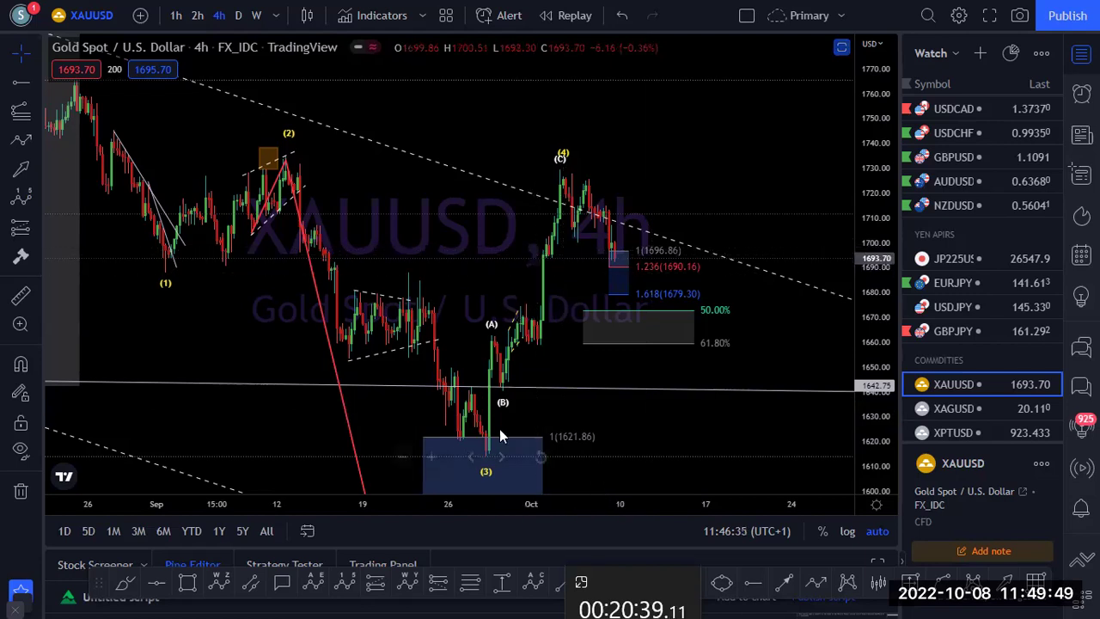
Step: Sketch a projected gold path and level from the (3) low, erase them, then switch to 1-hour
{"action": "mouse_move", "coordinate": [487, 453]}
{"action": "left_mouse_down"}
{"action": "mouse_move", "coordinate": [500, 337]}
{"action": "mouse_move", "coordinate": [529, 361]}
{"action": "mouse_move", "coordinate": [567, 293]}
{"action": "left_mouse_up"}
{"action": "left_click_drag", "start_coordinate": [492, 266], "coordinate": [596, 266]}
{"action": "left_click_drag", "start_coordinate": [519, 280], "coordinate": [731, 296]}
{"action": "left_click_drag", "start_coordinate": [590, 266], "coordinate": [658, 510]}
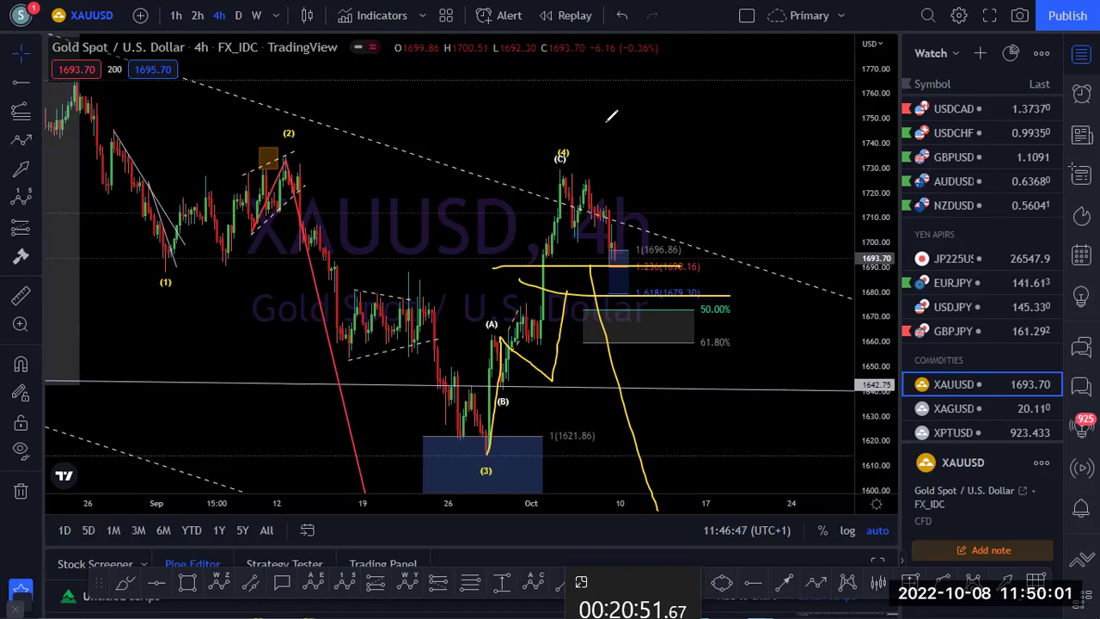
{"action": "key", "text": "e"}
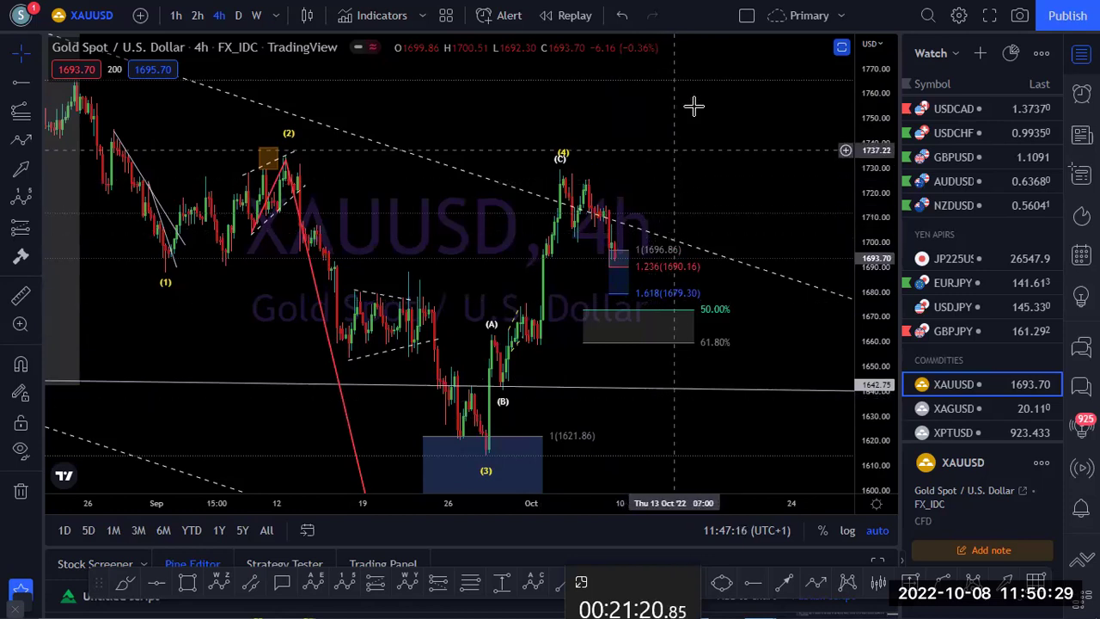
{"action": "left_click", "coordinate": [176, 15]}
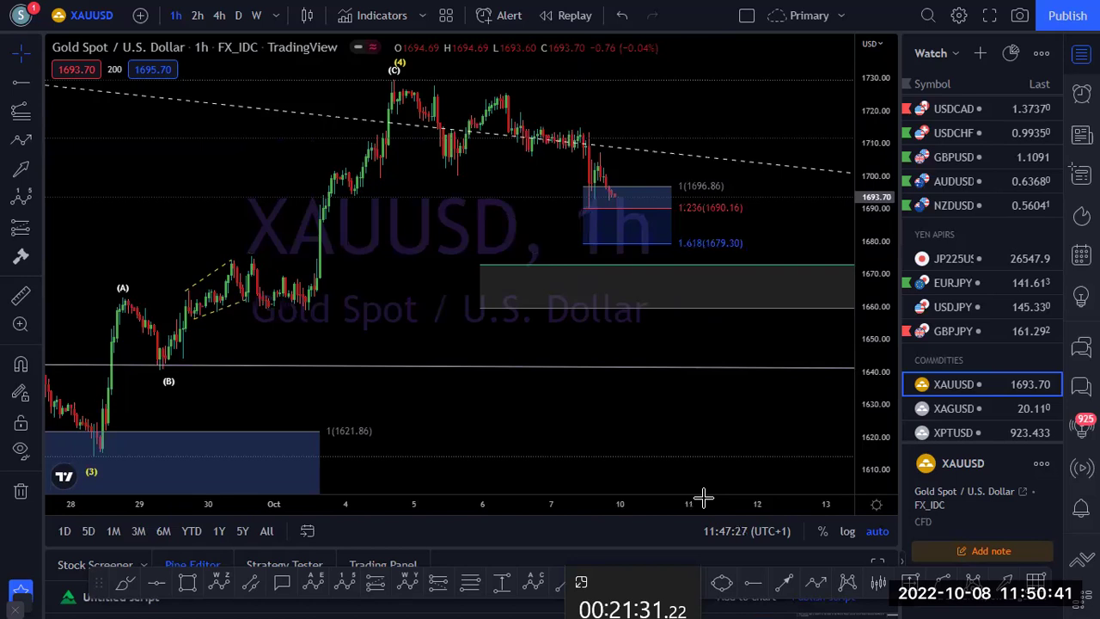
{"action": "left_click_drag", "start_coordinate": [612, 199], "coordinate": [741, 8]}
{"action": "mouse_move", "coordinate": [613, 196]}
{"action": "left_mouse_down"}
{"action": "mouse_move", "coordinate": [644, 170]}
{"action": "mouse_move", "coordinate": [741, 473]}
{"action": "left_mouse_up"}
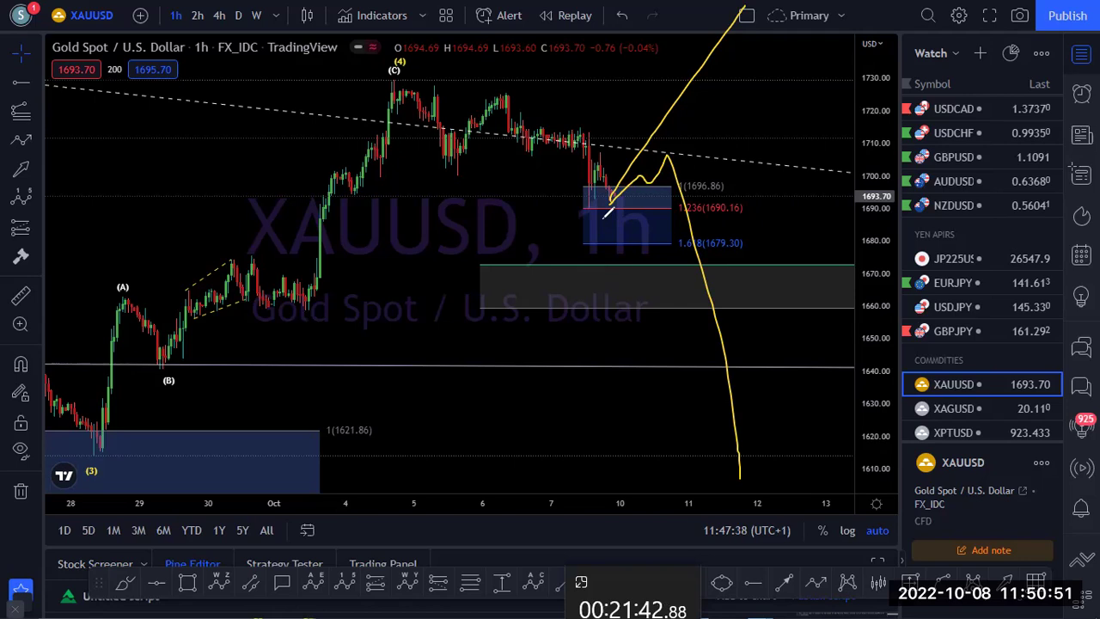
{"action": "left_click_drag", "start_coordinate": [609, 199], "coordinate": [633, 91]}
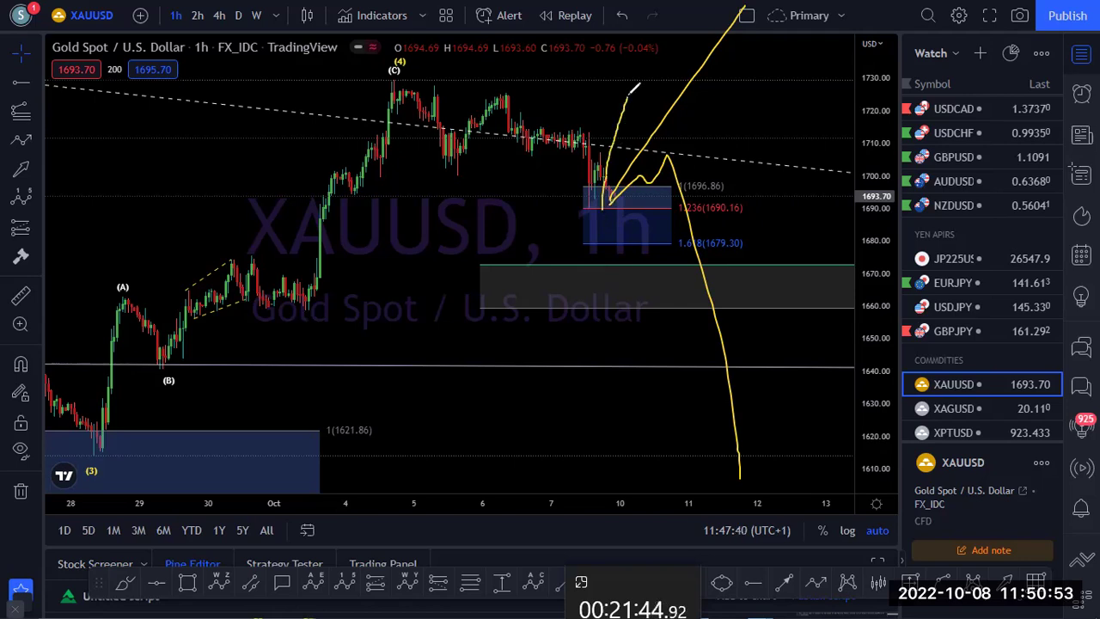
{"action": "left_click_drag", "start_coordinate": [583, 204], "coordinate": [655, 202]}
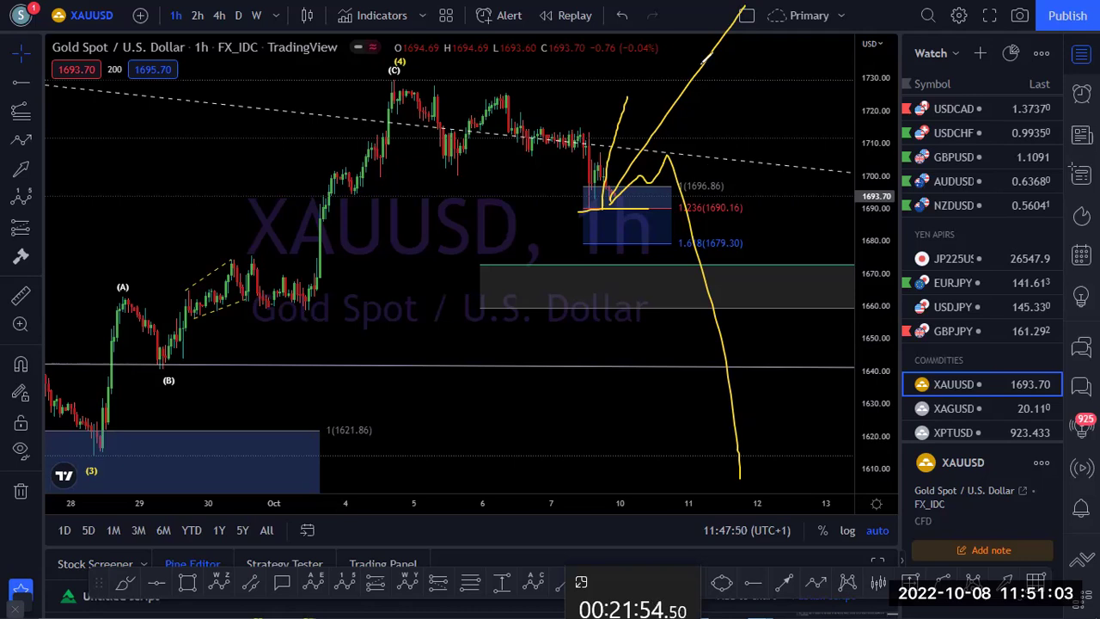
{"action": "key", "text": "e"}
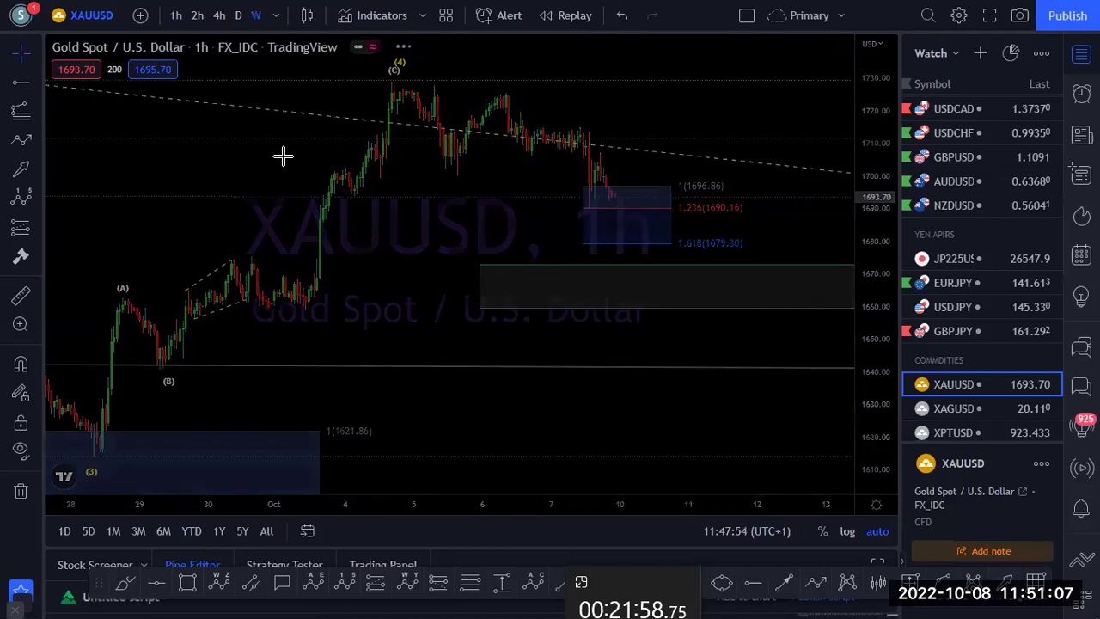
Step: Review gold on weekly and daily, add a horizontal level at 1805.34, then return to 1-hour
{"action": "key", "text": "w"}
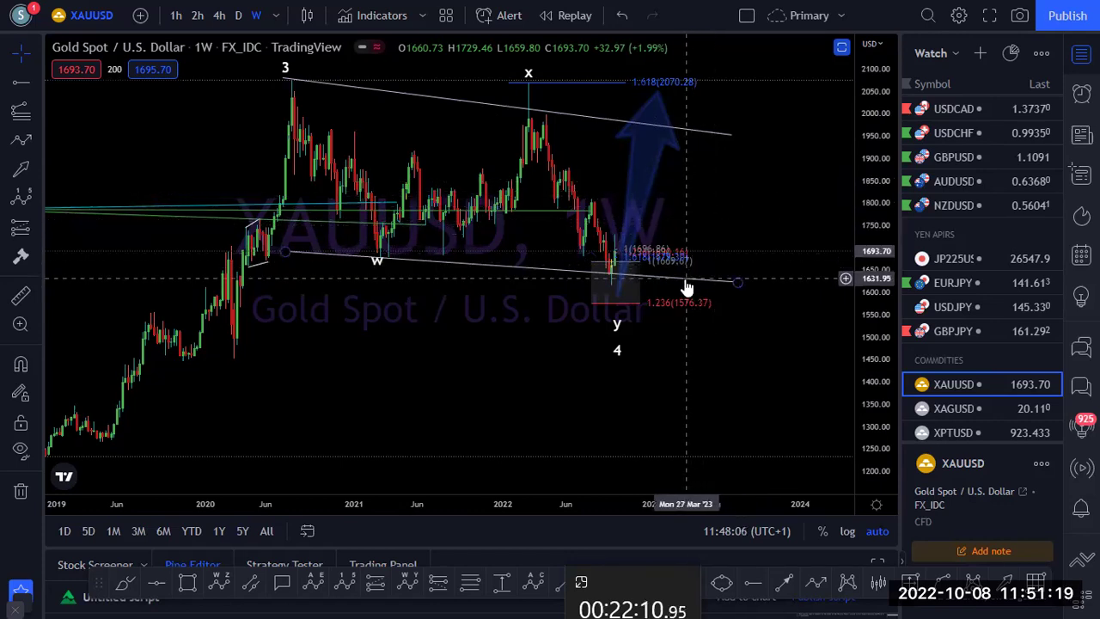
{"action": "left_click", "coordinate": [238, 14]}
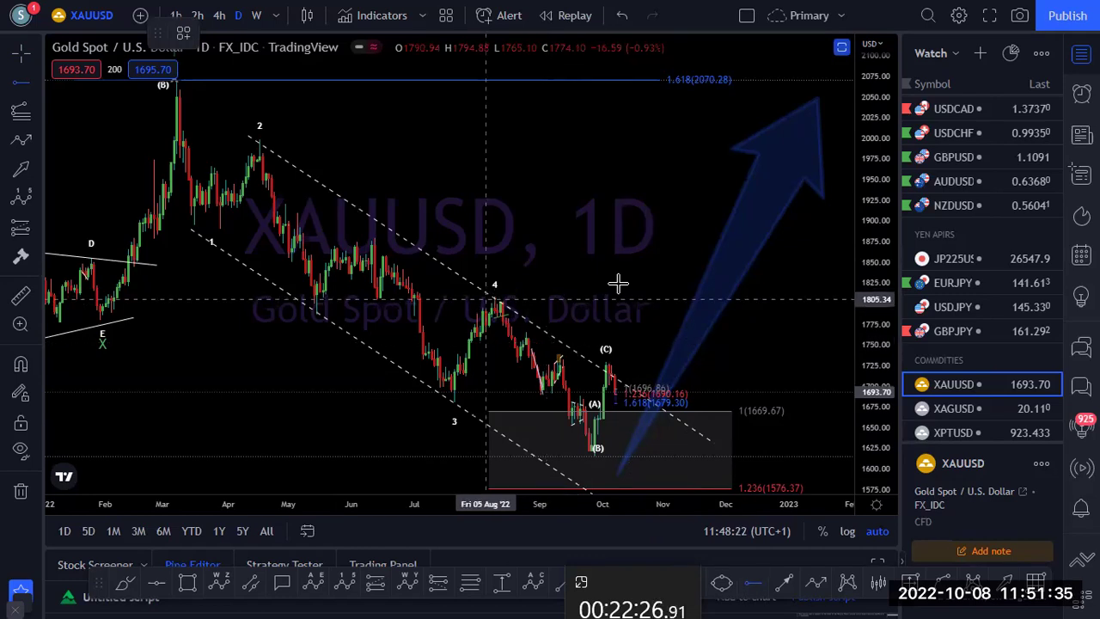
{"action": "left_click", "coordinate": [485, 299]}
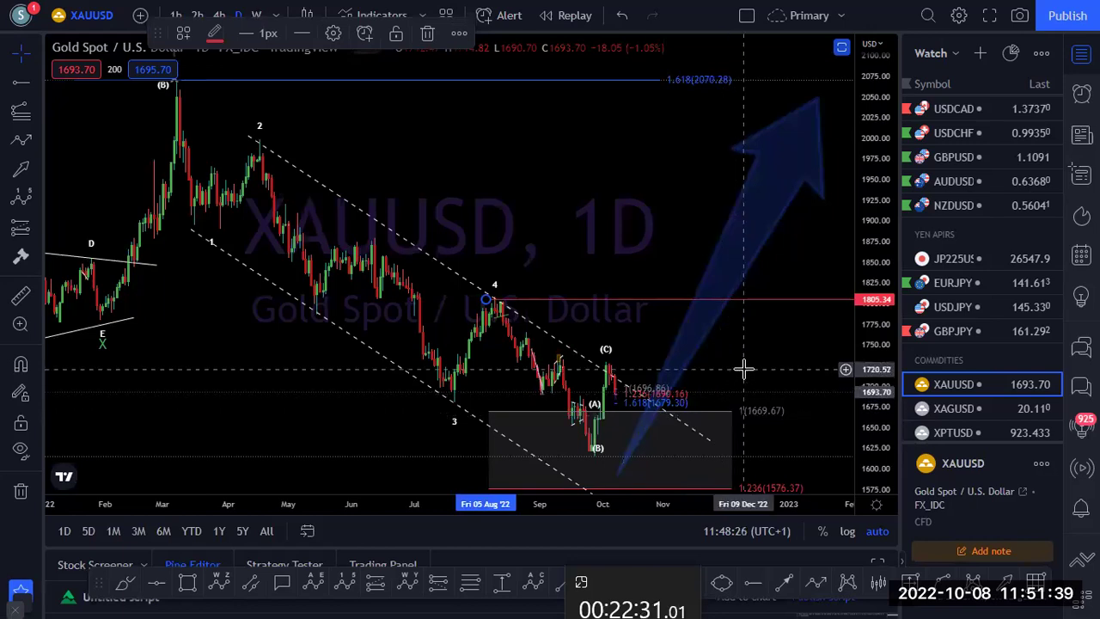
{"action": "left_click", "coordinate": [671, 244]}
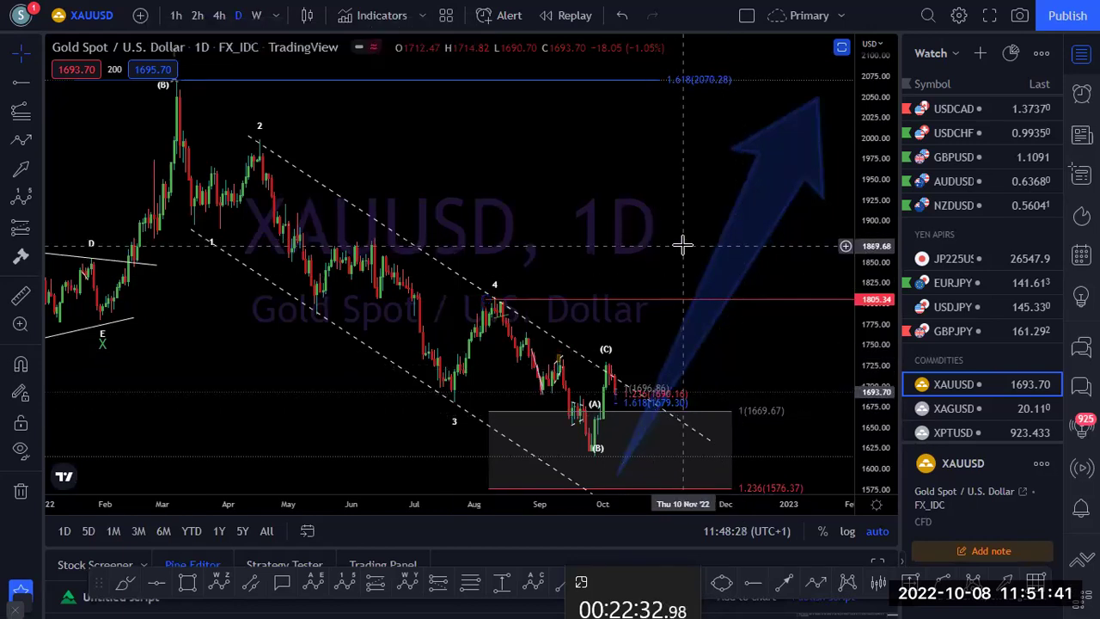
{"action": "left_click", "coordinate": [176, 15]}
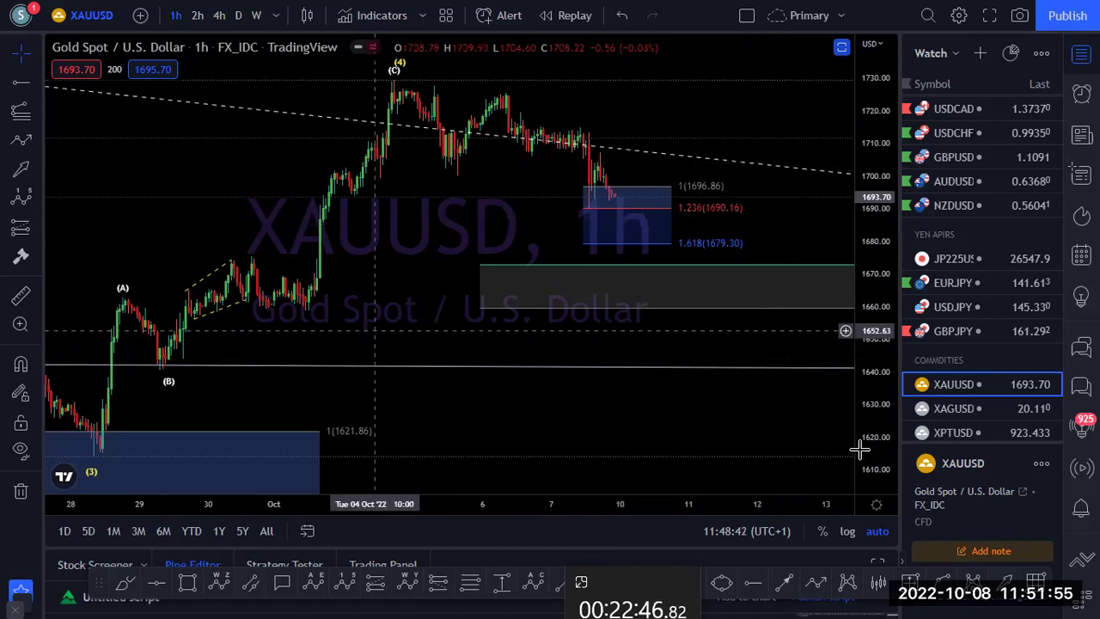
Step: Pick XAGUSD from the Commodities section of the watchlist
{"action": "left_click", "coordinate": [951, 411]}
{"action": "left_click_drag", "start_coordinate": [952, 412], "coordinate": [948, 402]}
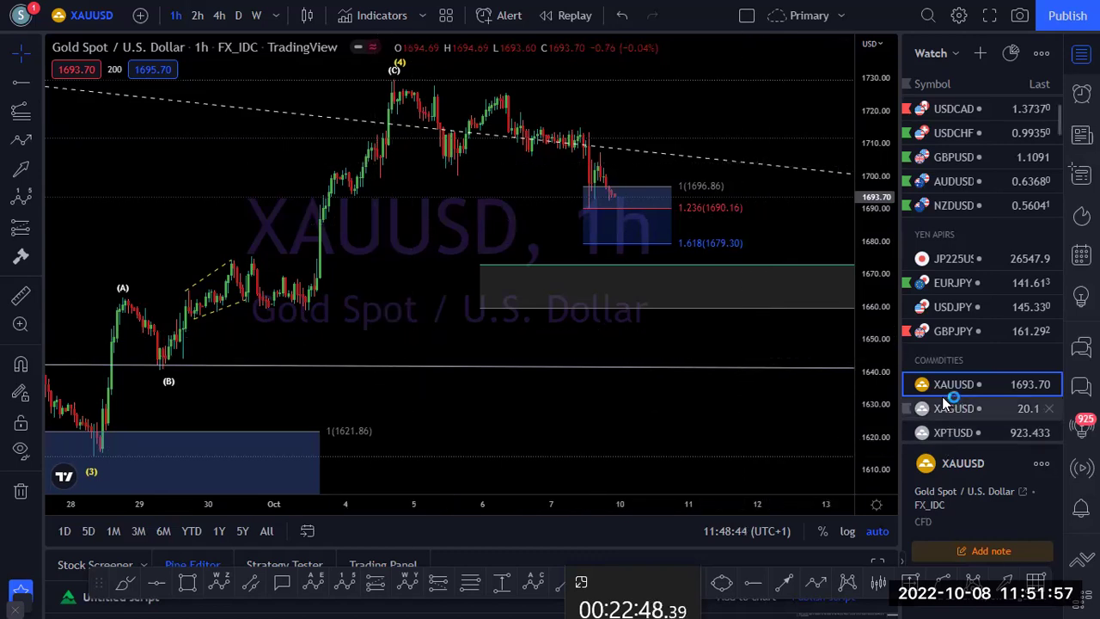
{"action": "left_click", "coordinate": [945, 404]}
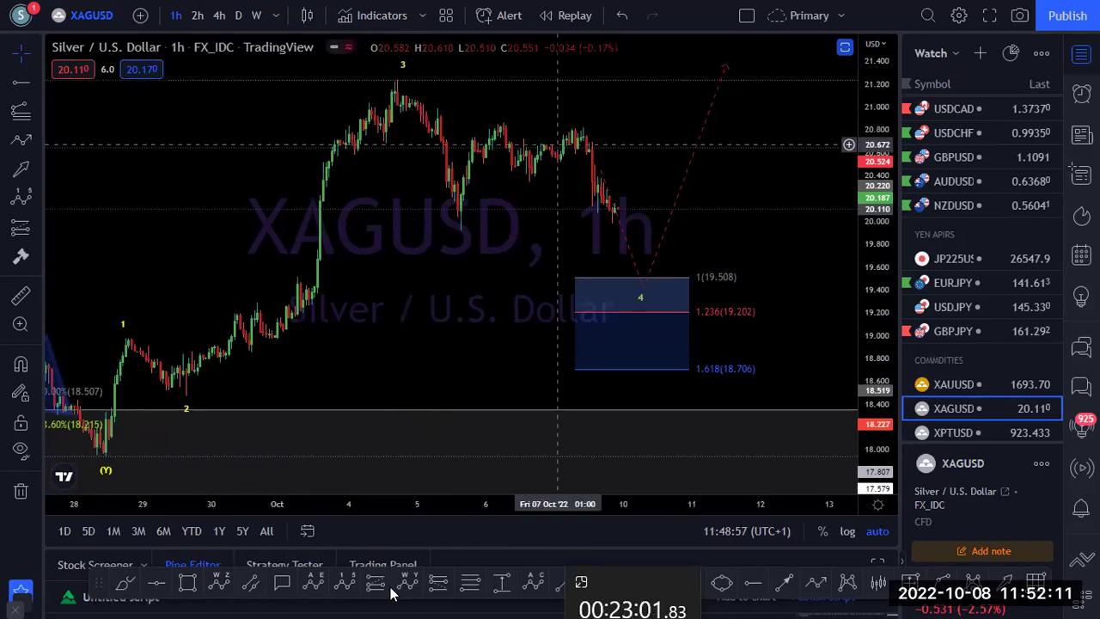
Step: Draw an (A)-(B)-(C) corrective wave on the silver swings and set its degree to Miniscule
{"action": "left_click", "coordinate": [532, 585]}
{"action": "left_click", "coordinate": [417, 115]}
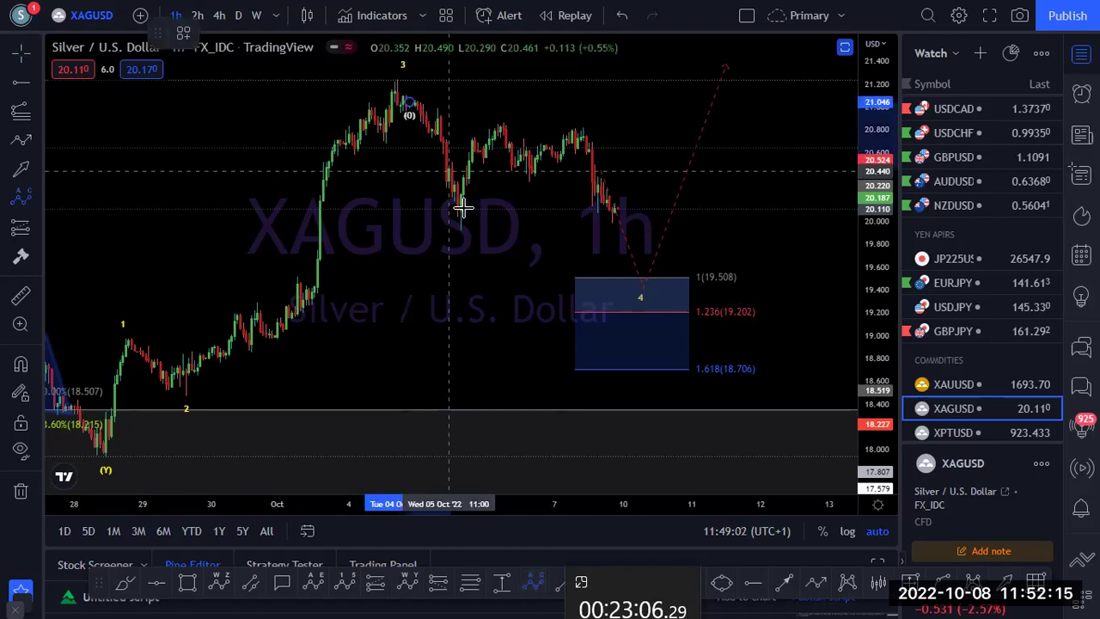
{"action": "left_click", "coordinate": [462, 208]}
{"action": "left_click", "coordinate": [581, 132]}
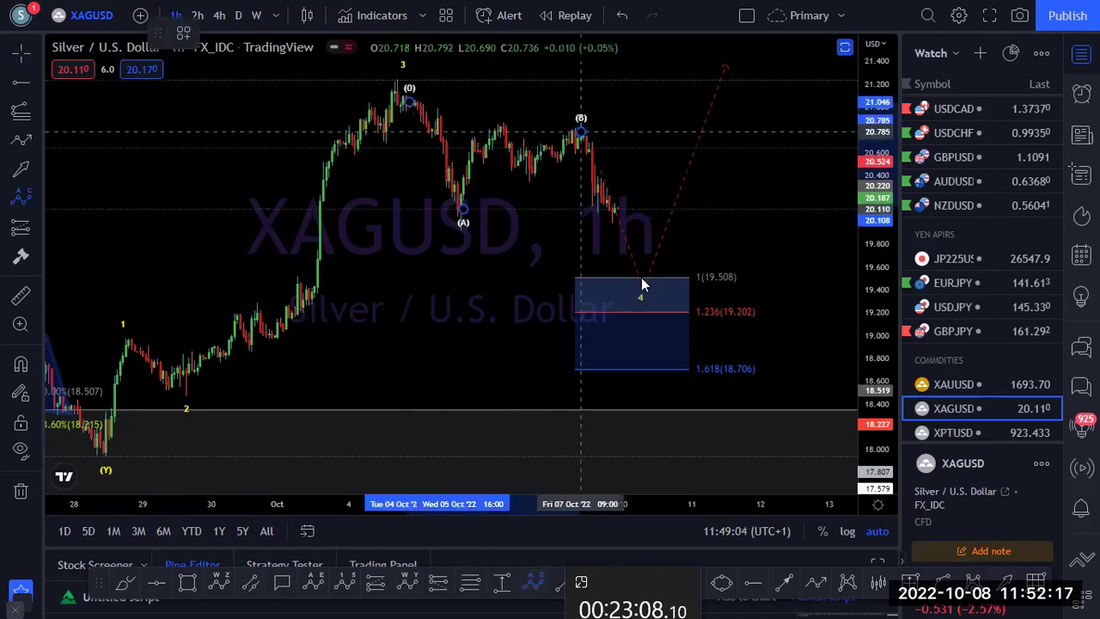
{"action": "left_click", "coordinate": [641, 278]}
{"action": "left_click_drag", "start_coordinate": [463, 222], "coordinate": [463, 230]}
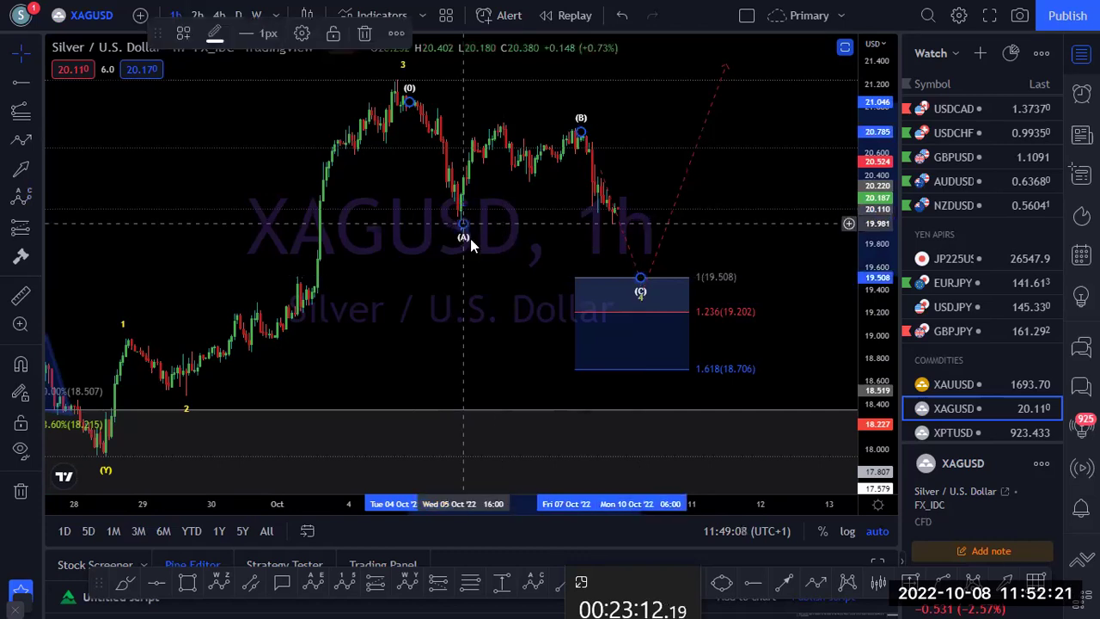
{"action": "right_click", "coordinate": [539, 489]}
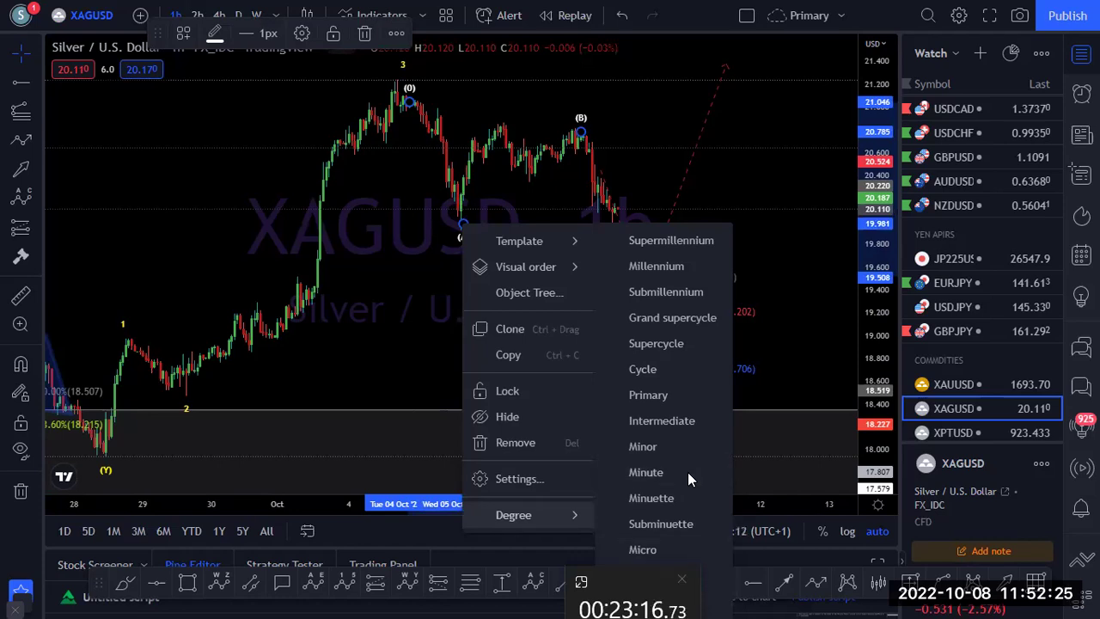
{"action": "left_click", "coordinate": [646, 600]}
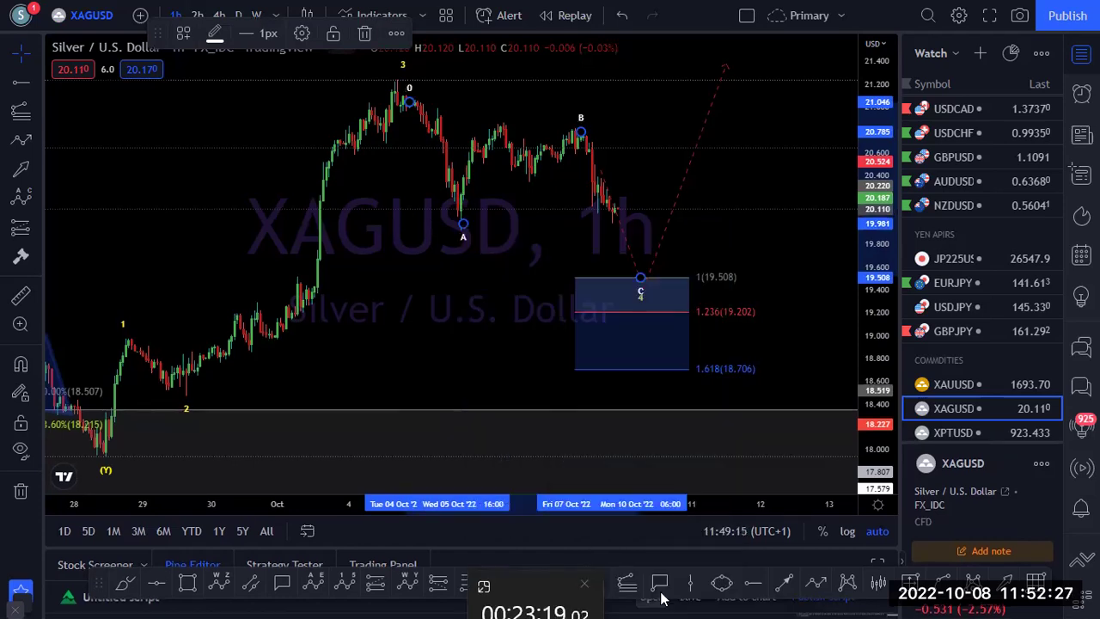
Step: Set the silver impulse wave to Minute degree so it reads (1)–(4), then shift the chart right
{"action": "left_click", "coordinate": [404, 71]}
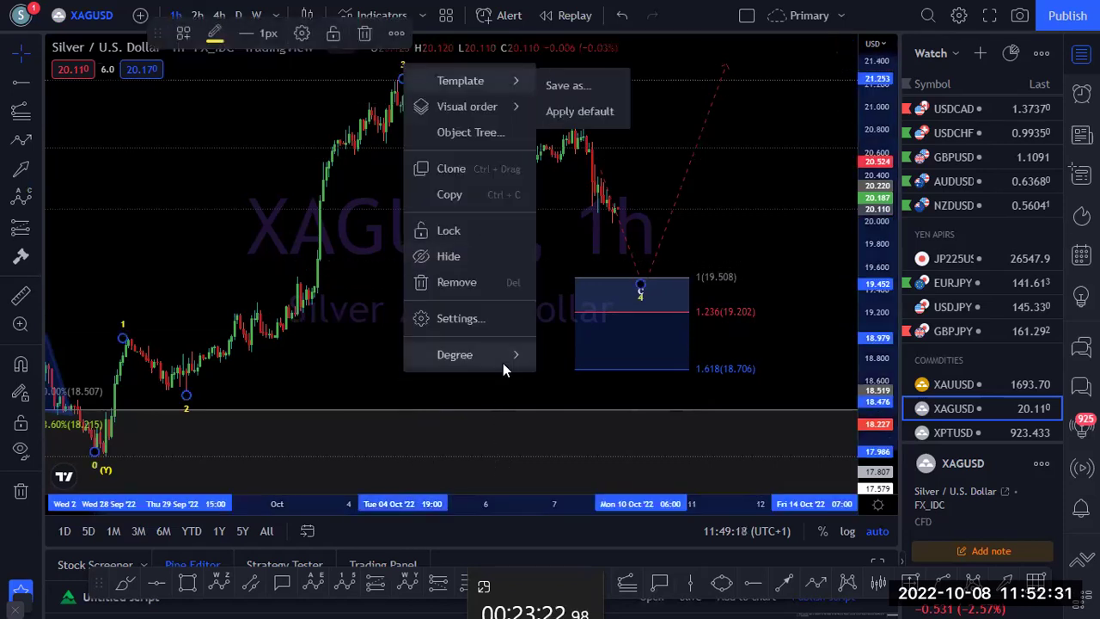
{"action": "mouse_move", "coordinate": [507, 355]}
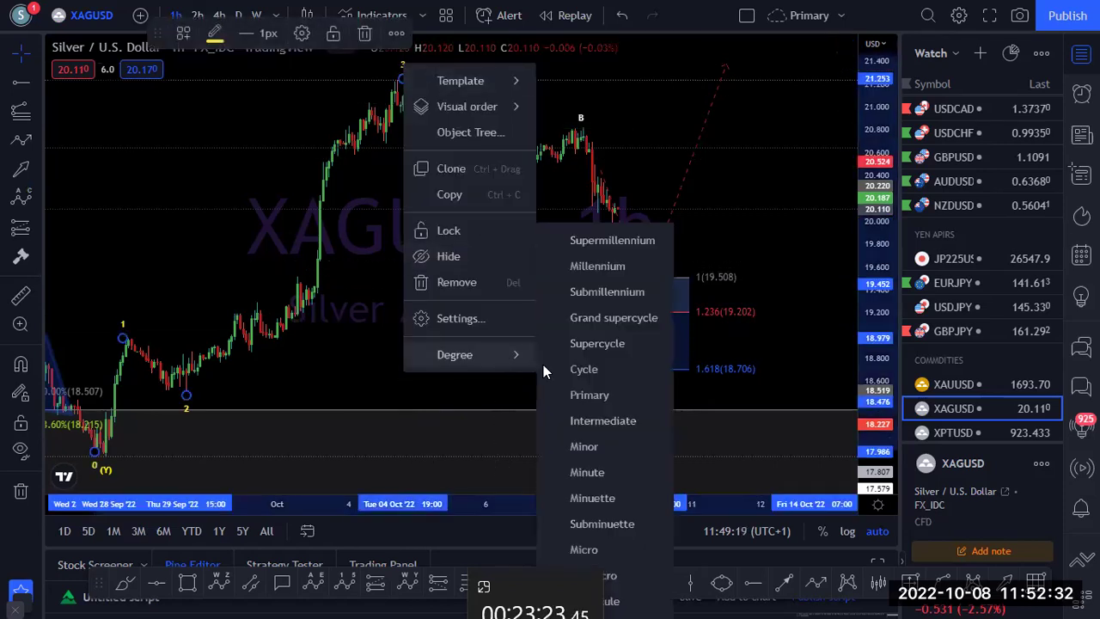
{"action": "left_click", "coordinate": [599, 477]}
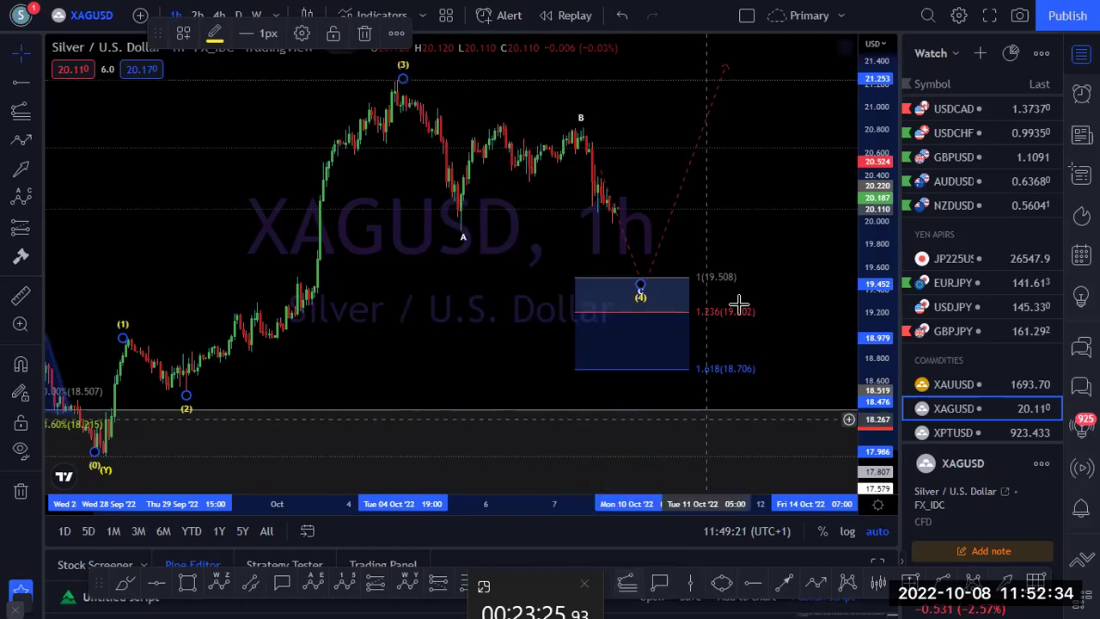
{"action": "left_click", "coordinate": [643, 308]}
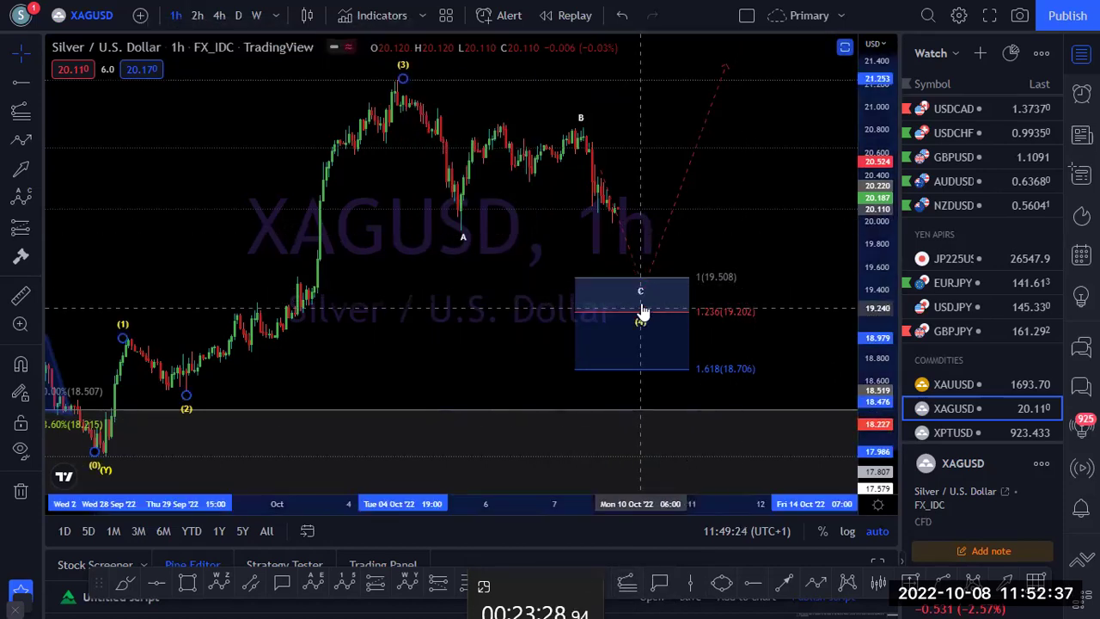
{"action": "left_click", "coordinate": [466, 289]}
{"action": "left_click_drag", "start_coordinate": [582, 278], "coordinate": [682, 277]}
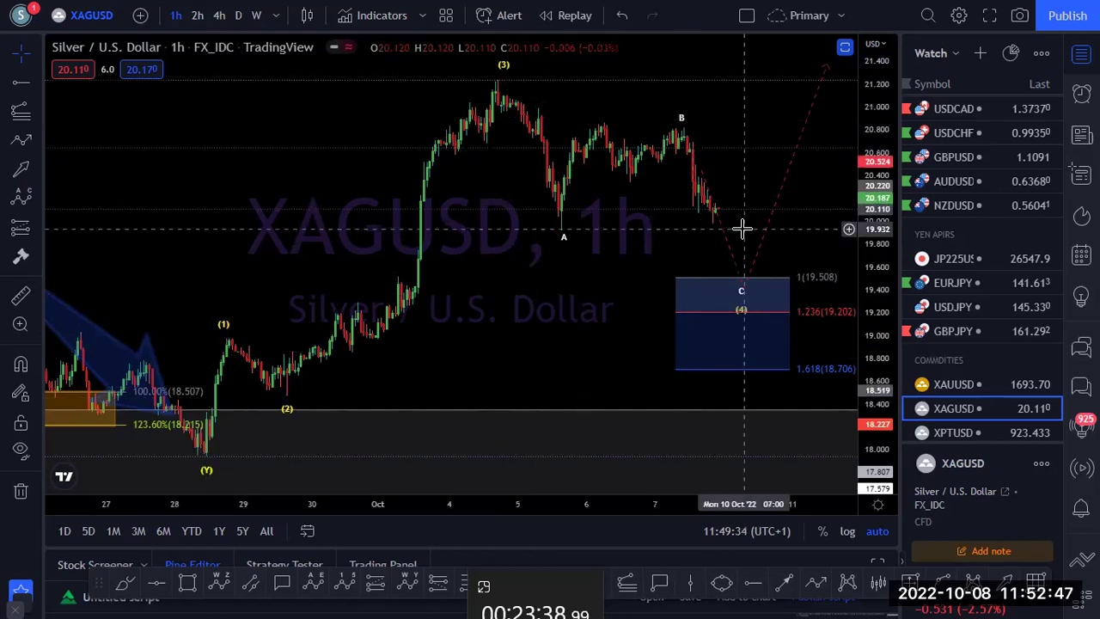
Step: Draw a falling parallel channel from the (3) peak through B to the C target, then review it
{"action": "left_click", "coordinate": [250, 584]}
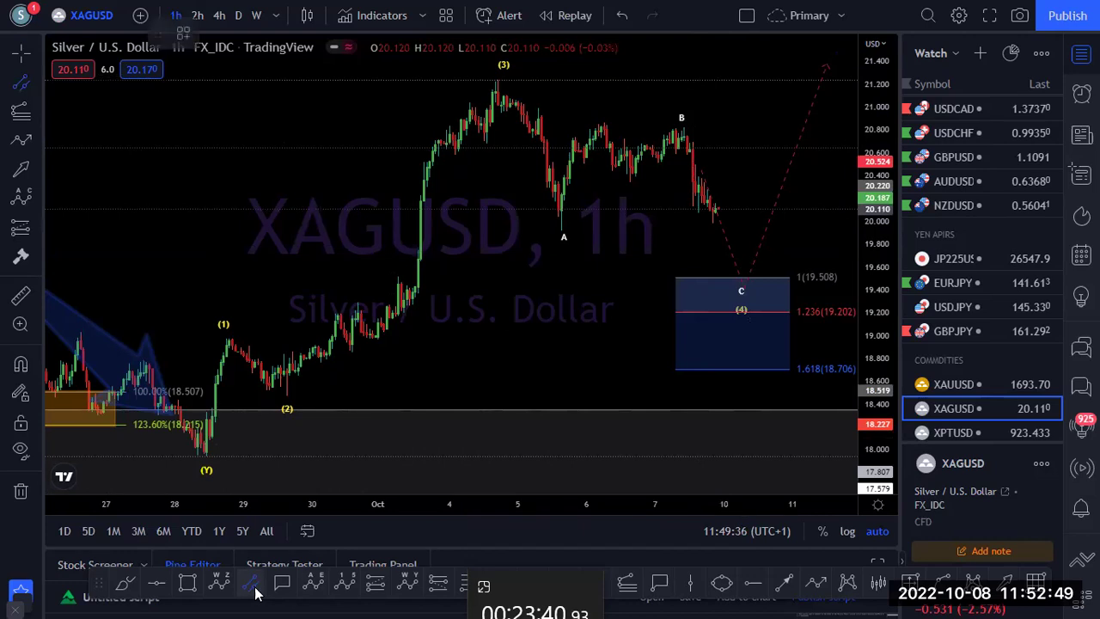
{"action": "left_click", "coordinate": [497, 81]}
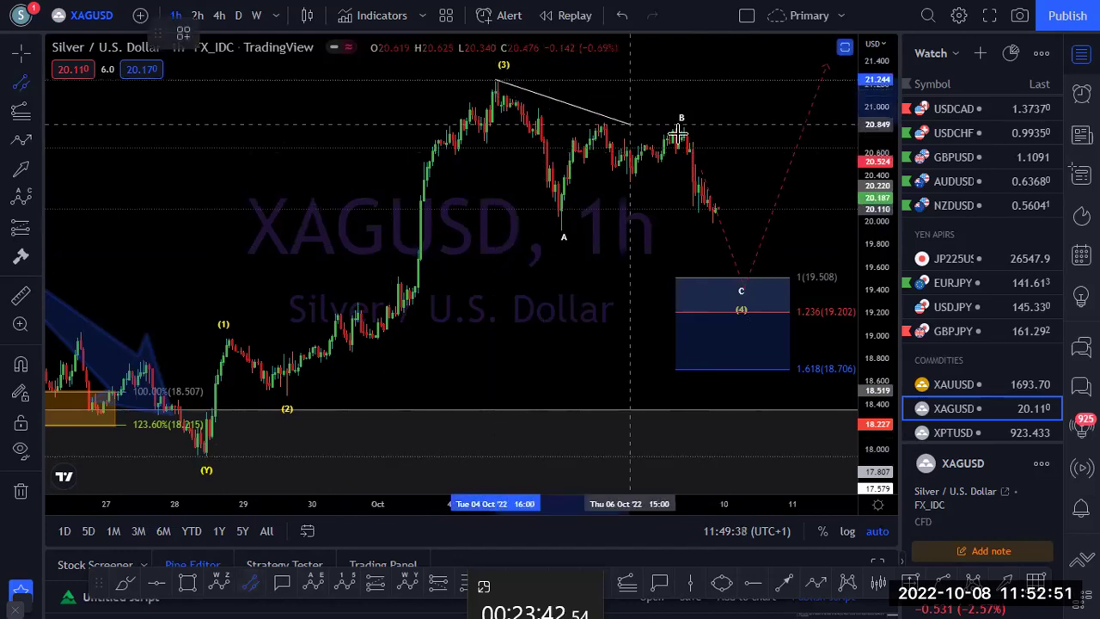
{"action": "left_click", "coordinate": [751, 142]}
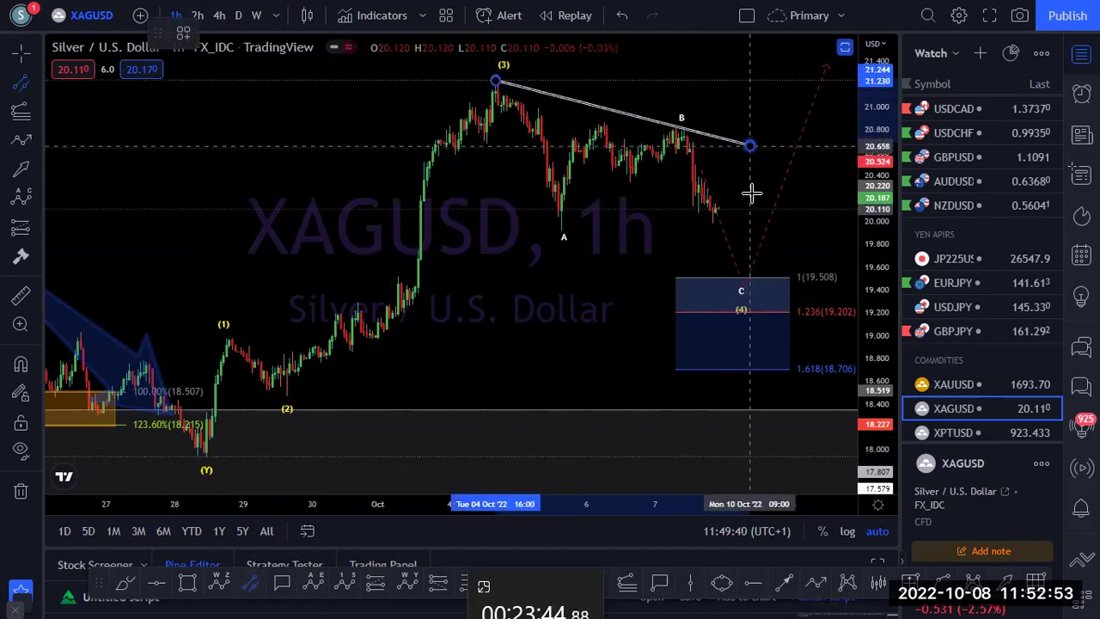
{"action": "left_click", "coordinate": [750, 279]}
{"action": "left_click", "coordinate": [620, 292]}
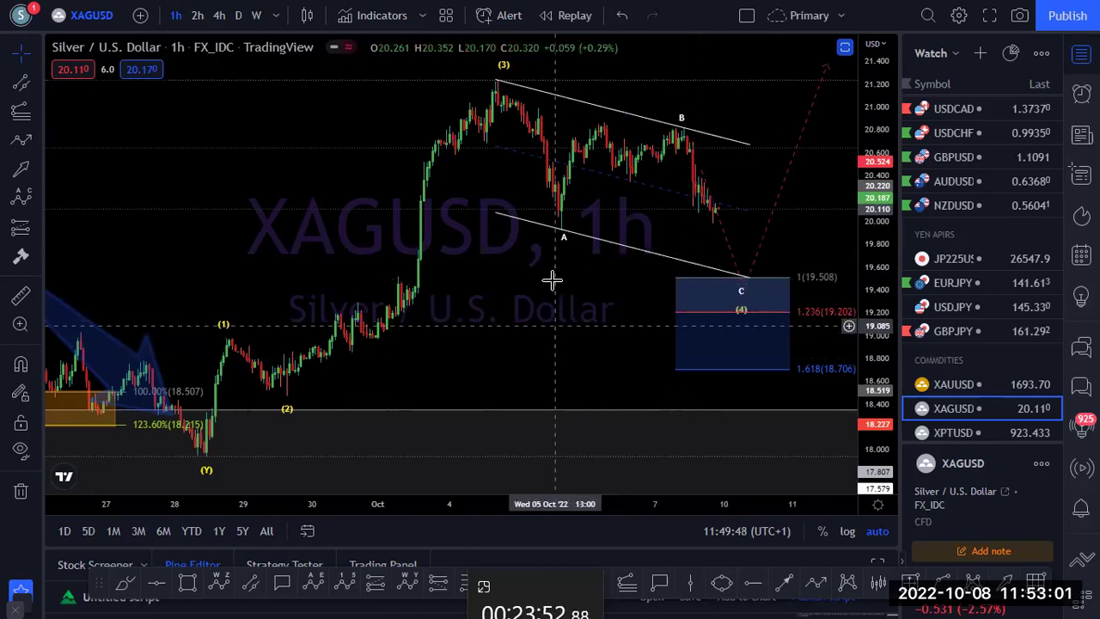
{"action": "left_click_drag", "start_coordinate": [796, 225], "coordinate": [768, 277]}
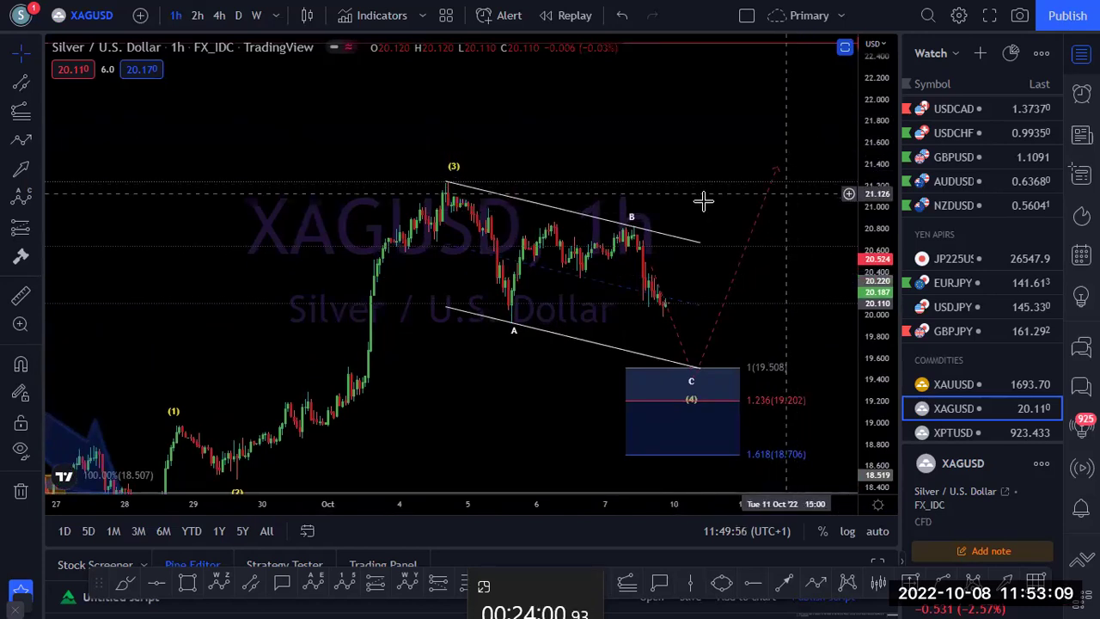
{"action": "left_click_drag", "start_coordinate": [658, 169], "coordinate": [713, 109]}
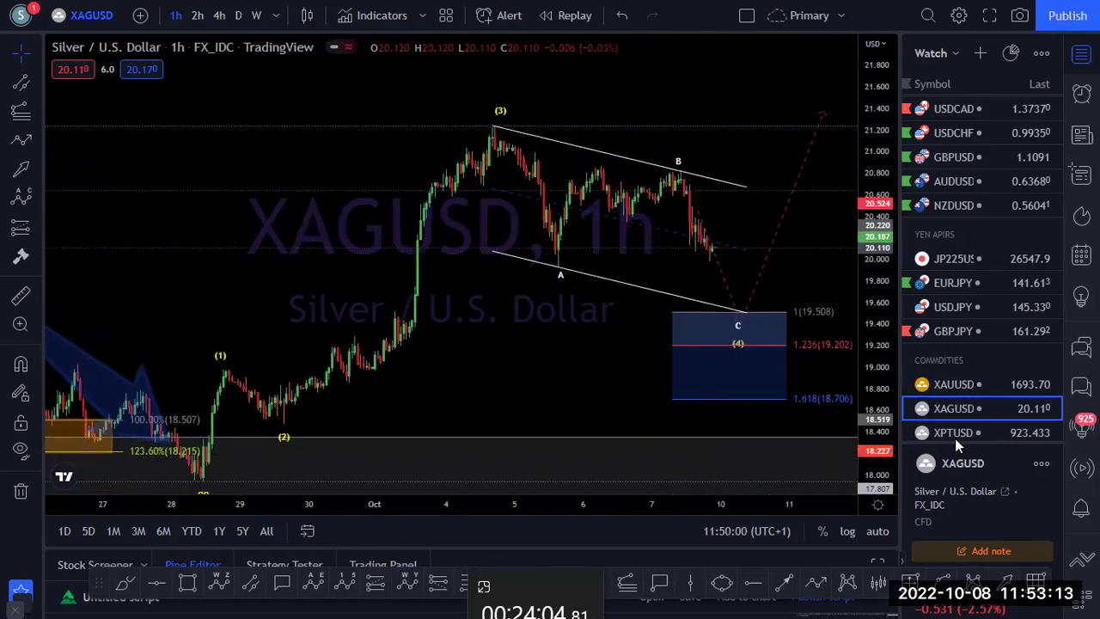
Step: Open the 1-hour XPTUSD chart, inspect the wave 4 and wave 5 target boxes, and auto-fit the price scale
{"action": "left_click", "coordinate": [930, 433]}
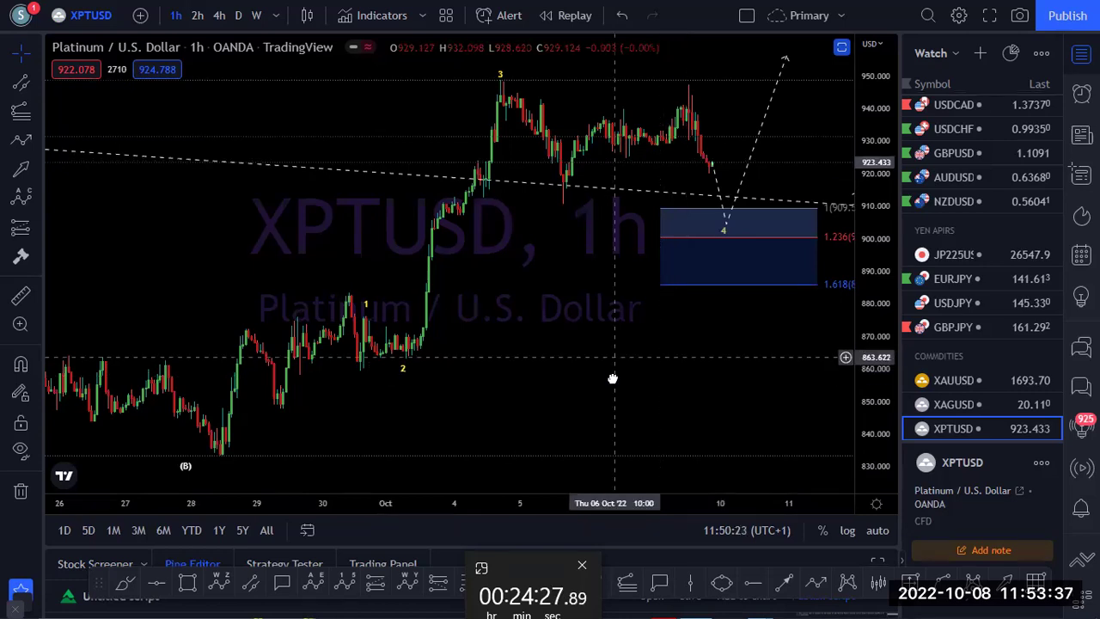
{"action": "left_click_drag", "start_coordinate": [613, 378], "coordinate": [609, 414]}
{"action": "left_click_drag", "start_coordinate": [591, 467], "coordinate": [576, 491]}
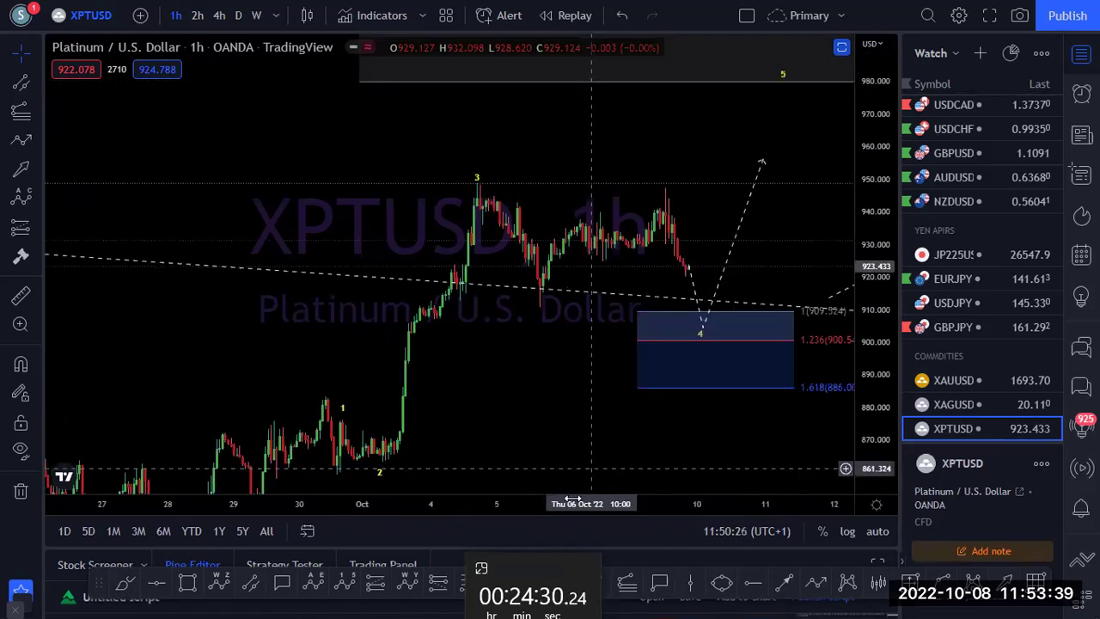
{"action": "left_click", "coordinate": [678, 354]}
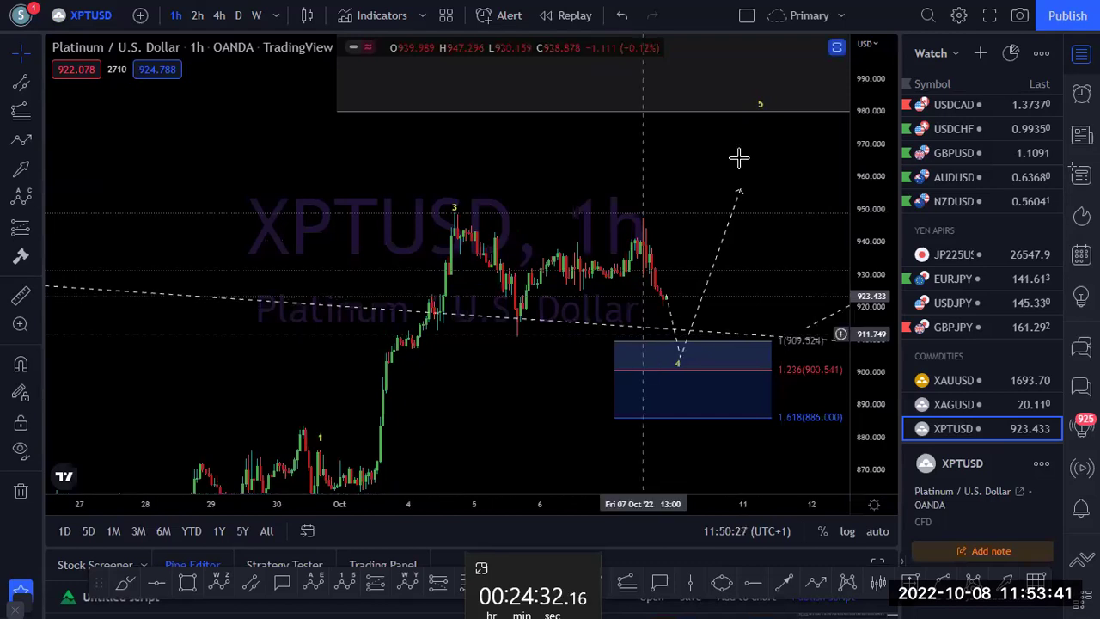
{"action": "left_click", "coordinate": [756, 122]}
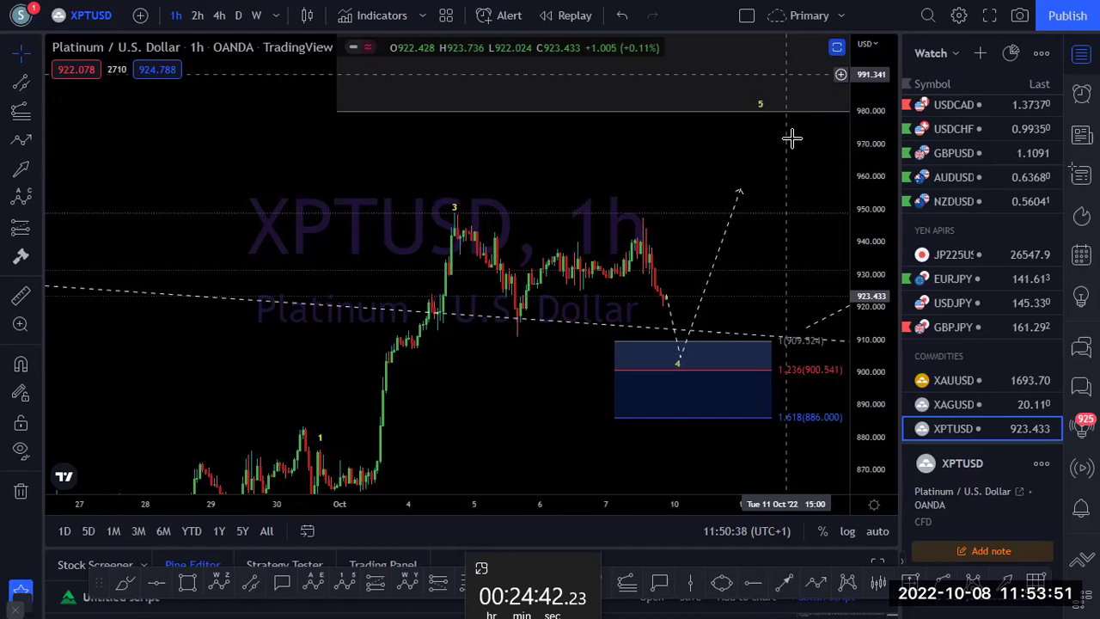
{"action": "left_click_drag", "start_coordinate": [806, 131], "coordinate": [808, 178]}
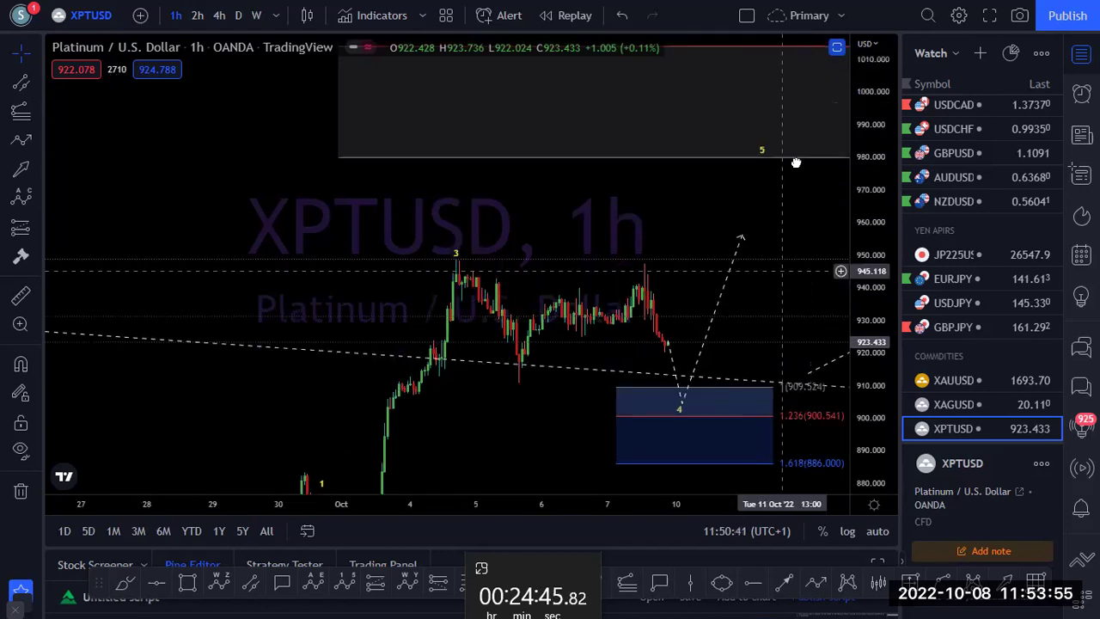
{"action": "left_click_drag", "start_coordinate": [796, 162], "coordinate": [796, 157]}
{"action": "left_click", "coordinate": [877, 532]}
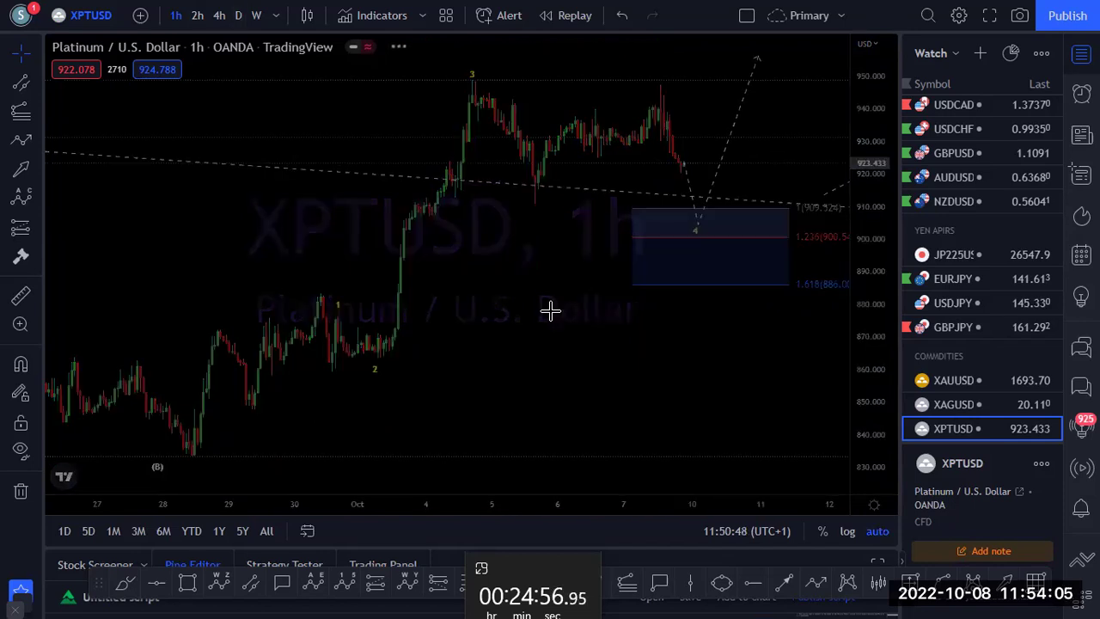
Step: Switch XPTUSD to the 1D timeframe and inspect the circled C marker and lower orange box
{"action": "type", "text": "1D"}
{"action": "key", "text": "Return"}
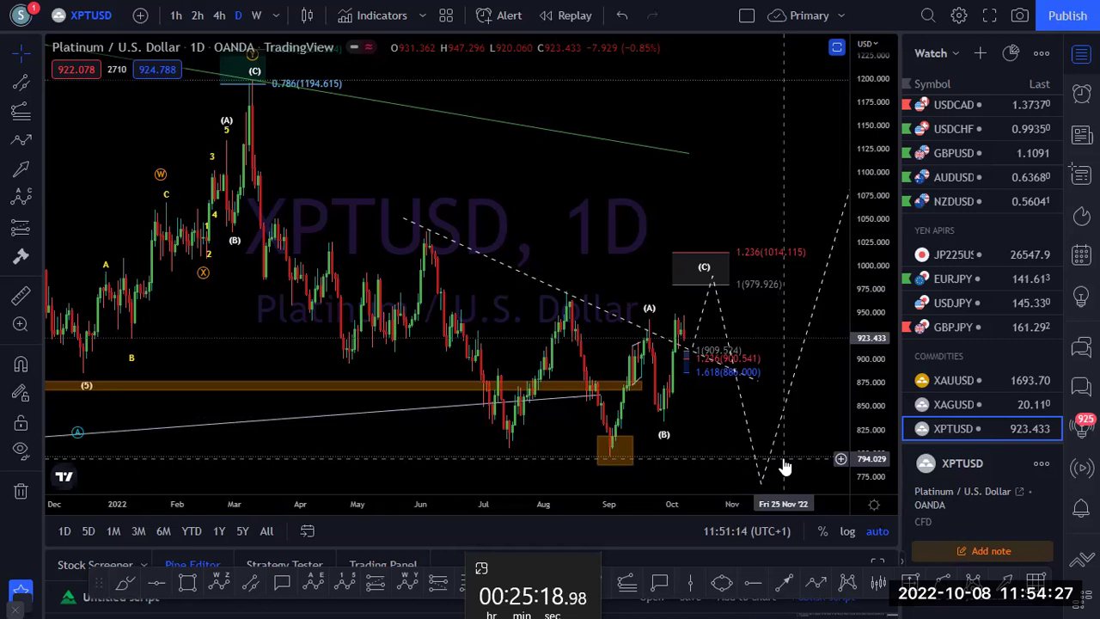
{"action": "scroll", "coordinate": [845, 357], "scroll_direction": "down", "scroll_amount": 2}
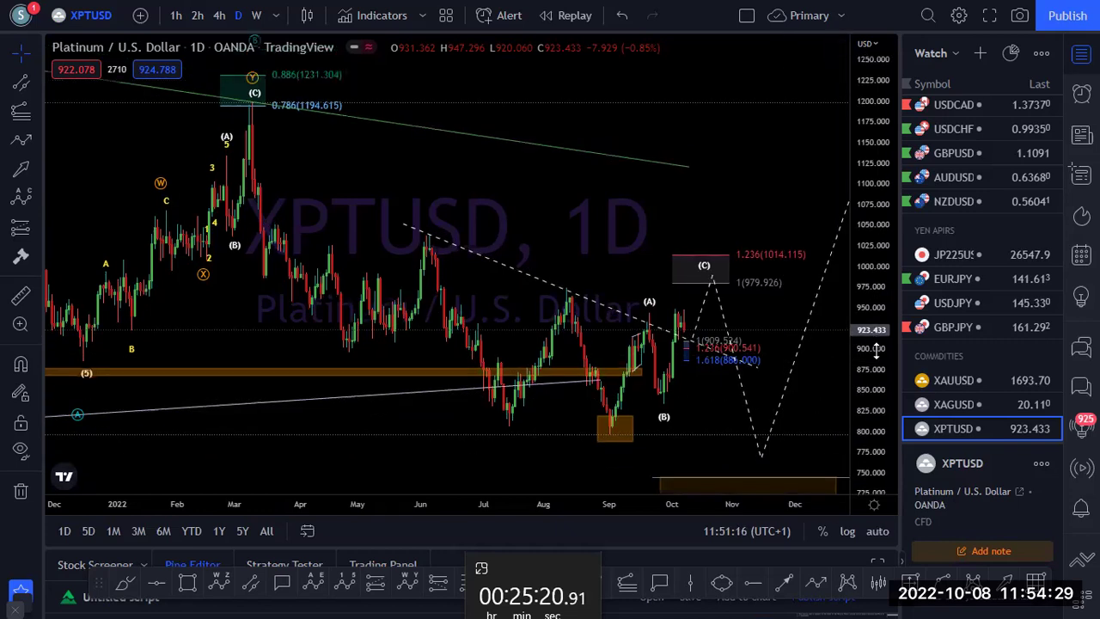
{"action": "left_click_drag", "start_coordinate": [827, 427], "coordinate": [817, 381]}
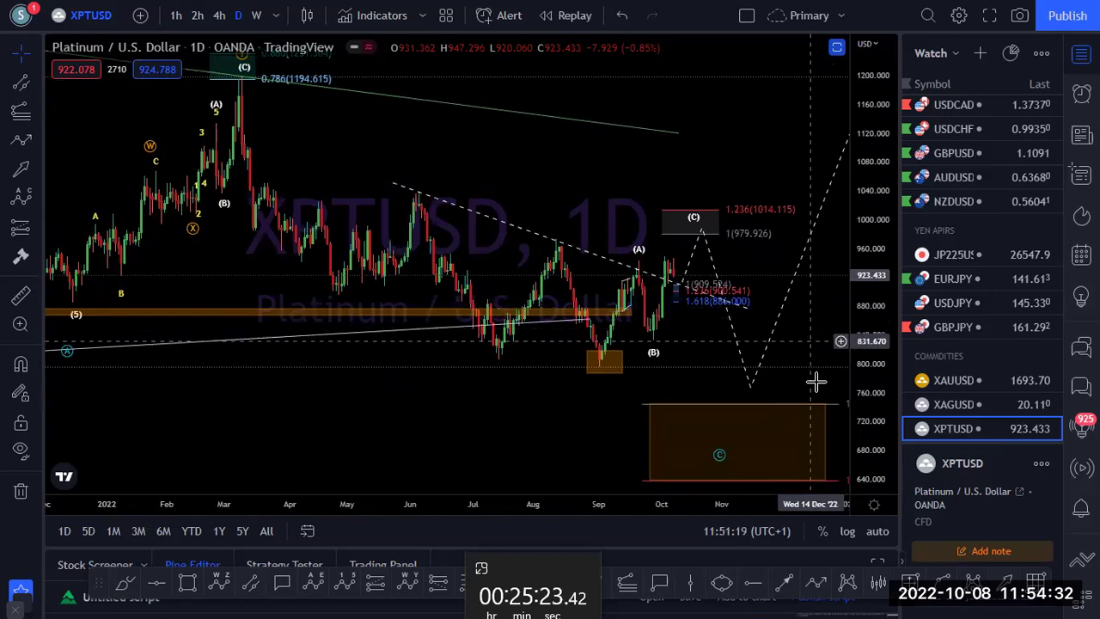
{"action": "left_click", "coordinate": [768, 448]}
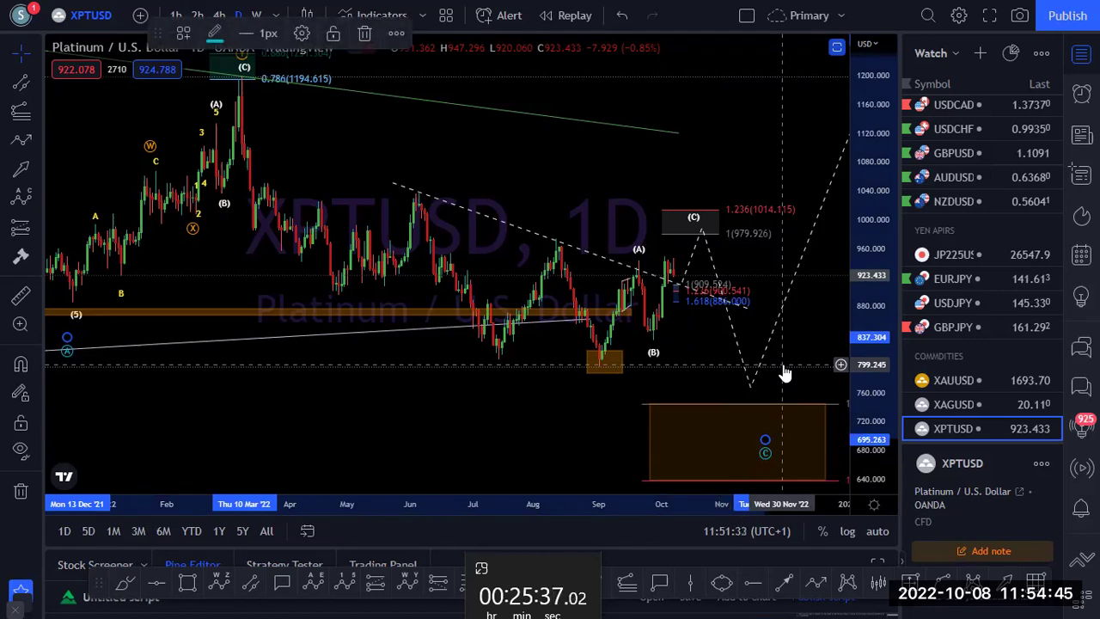
{"action": "left_click", "coordinate": [597, 356]}
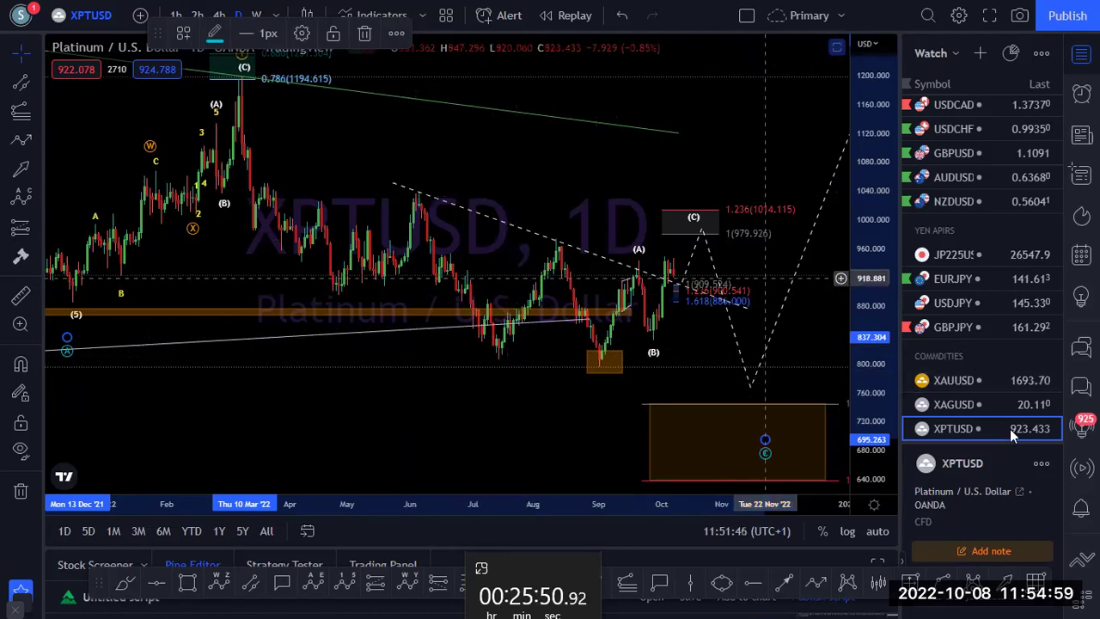
{"action": "scroll", "coordinate": [946, 335], "scroll_direction": "down", "scroll_amount": 4}
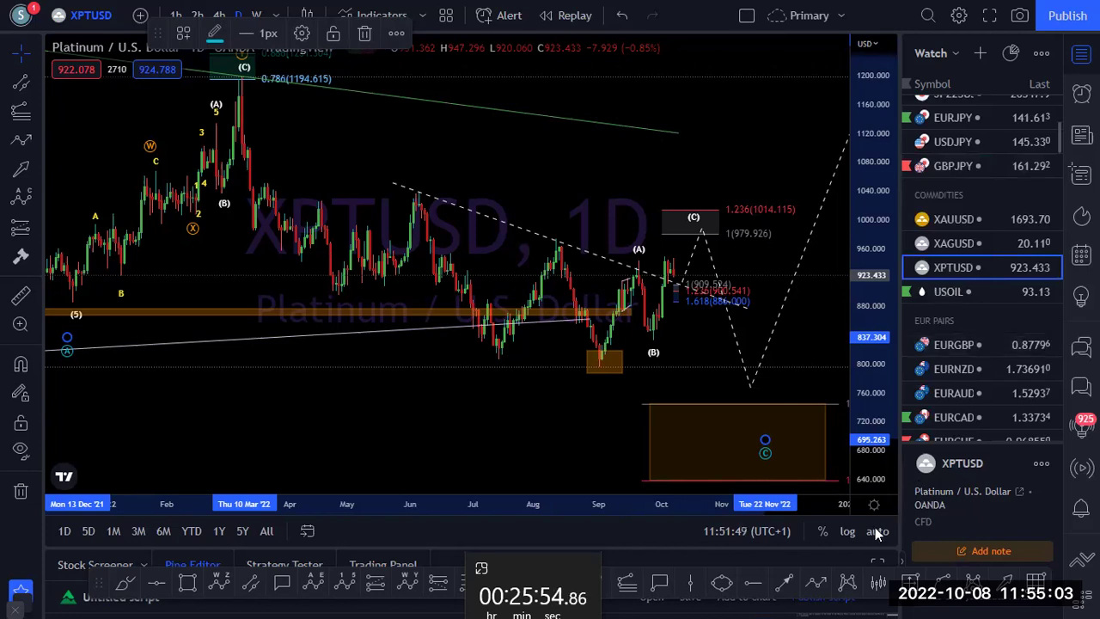
Step: Open the daily USOIL chart and sketch a yellow path dipping into the 73.80 box, then rising
{"action": "key", "text": "Down"}
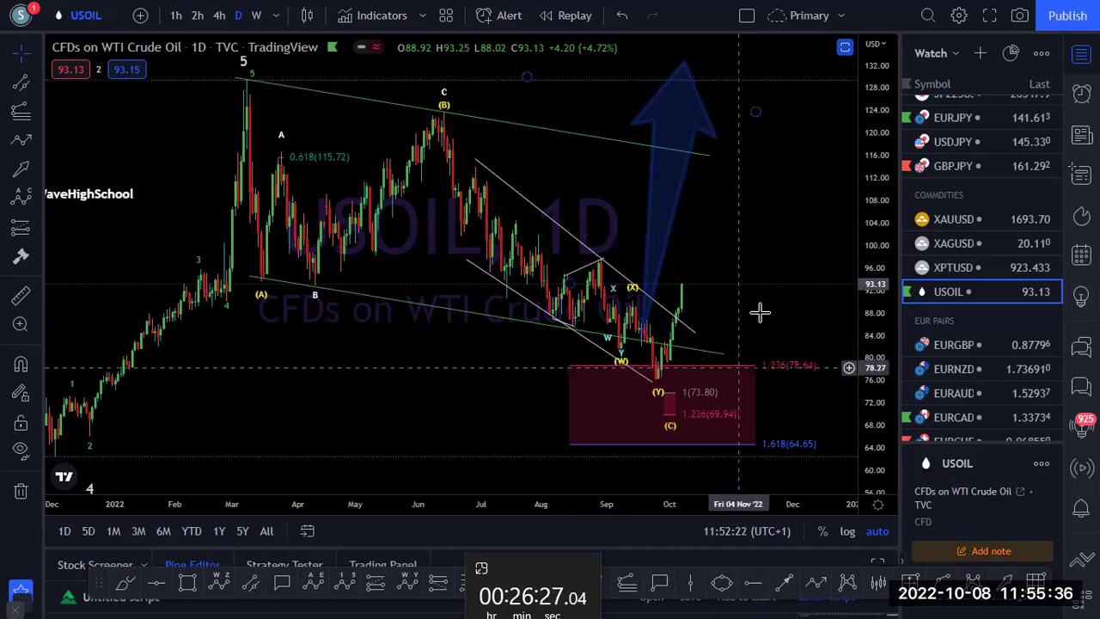
{"action": "scroll", "coordinate": [762, 296], "scroll_direction": "up", "scroll_amount": 3}
{"action": "scroll", "coordinate": [761, 297], "scroll_direction": "up", "scroll_amount": 3}
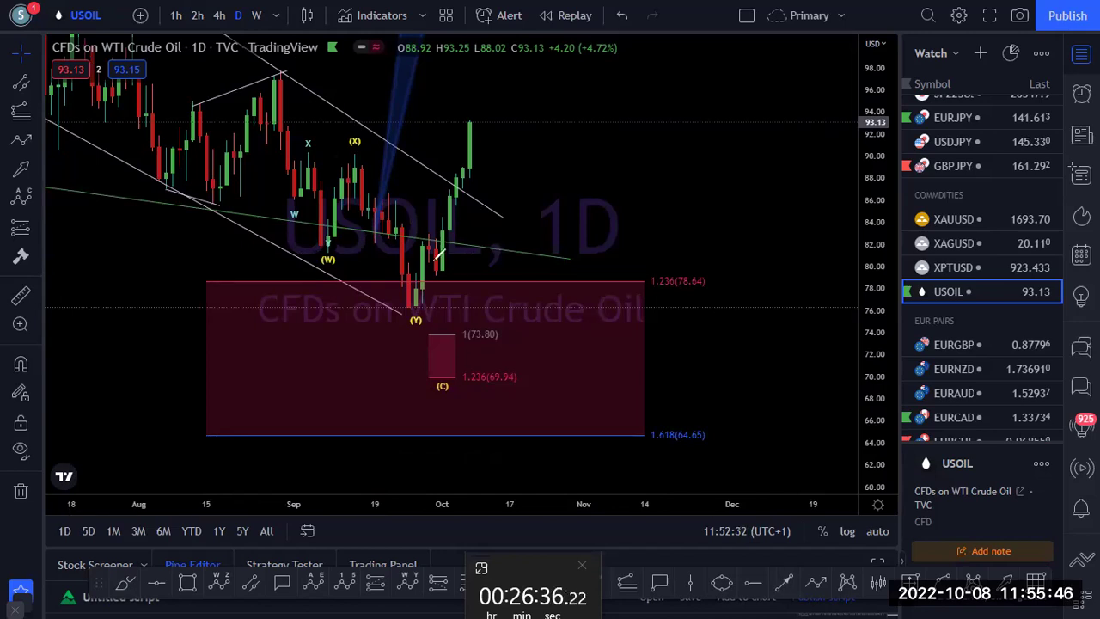
{"action": "mouse_move", "coordinate": [436, 249]}
{"action": "left_mouse_down"}
{"action": "mouse_move", "coordinate": [455, 337]}
{"action": "mouse_move", "coordinate": [574, 96]}
{"action": "left_mouse_up"}
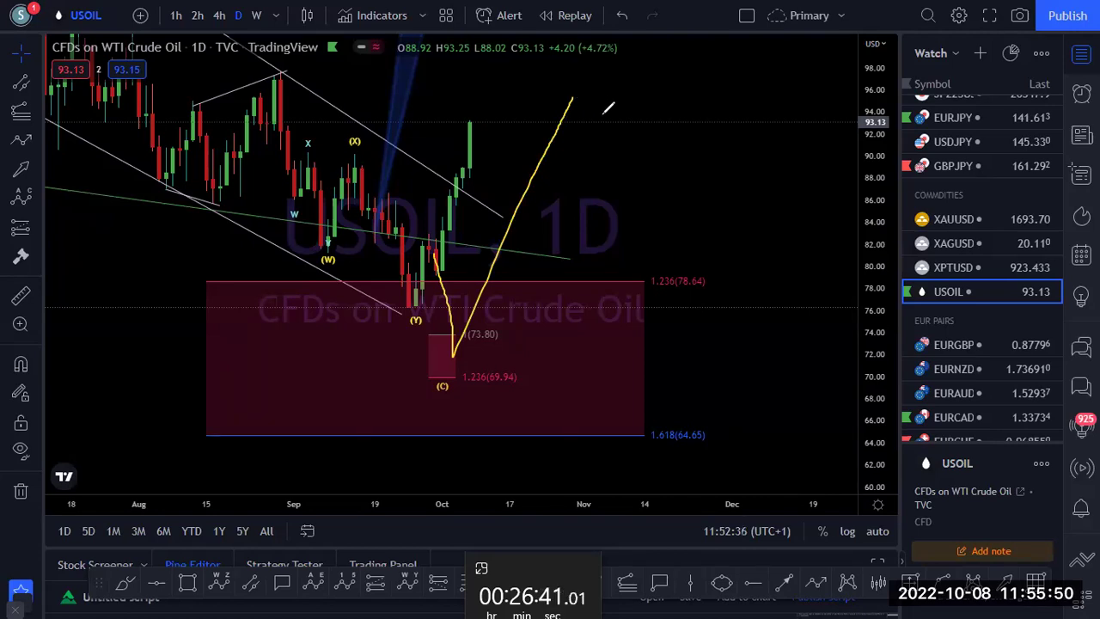
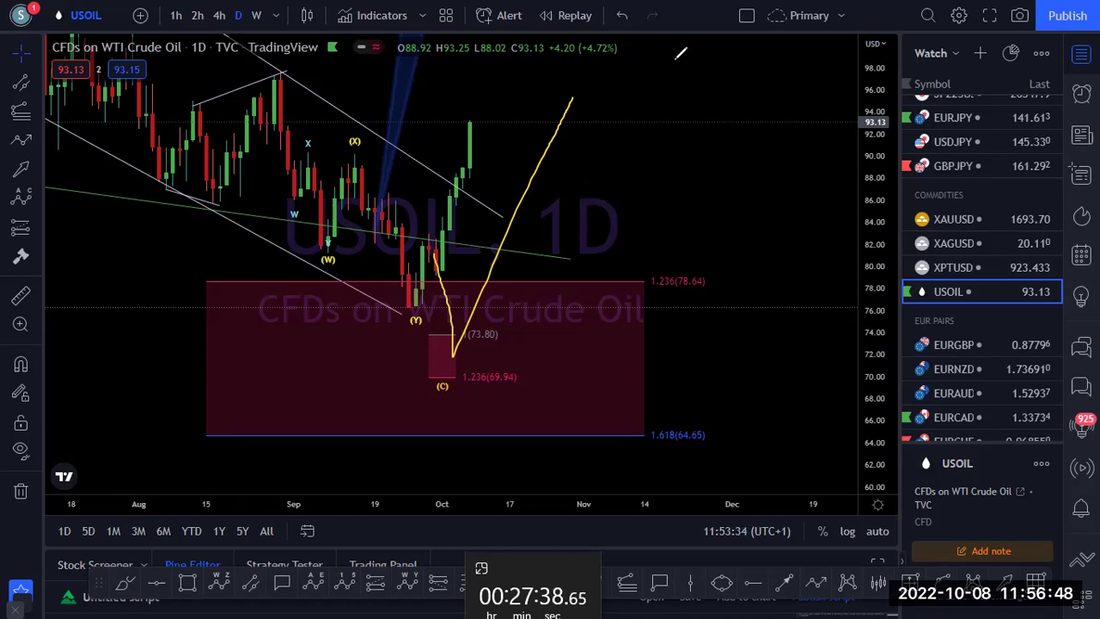
Step: Undo the yellow freehand curve and reframe the auto-scaled USOIL daily chart around the wave count
{"action": "key", "text": "ctrl+z"}
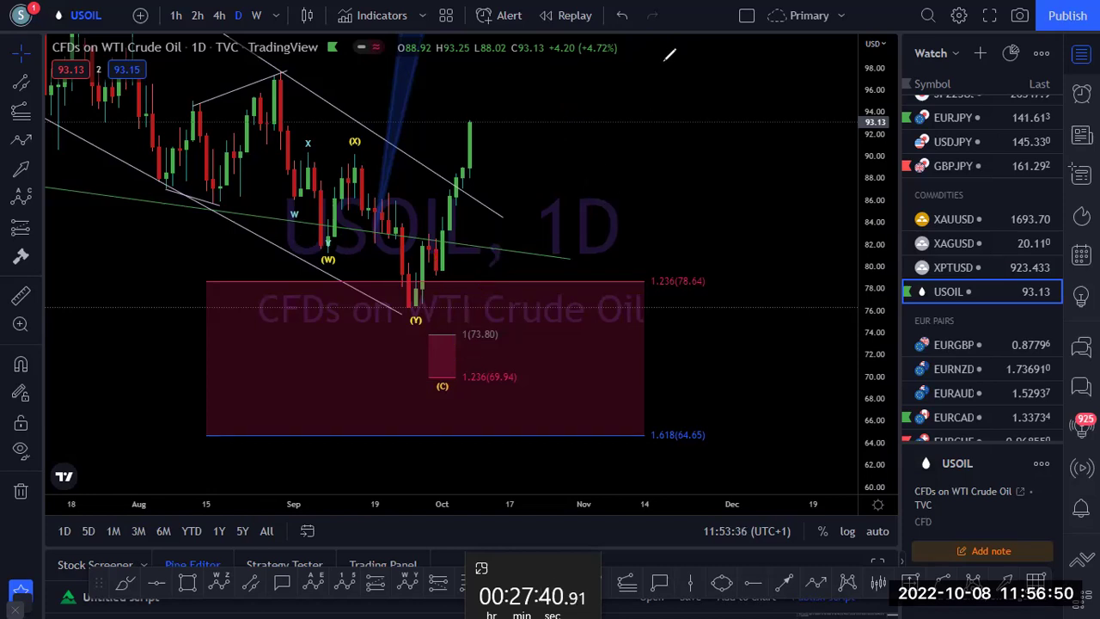
{"action": "left_click_drag", "start_coordinate": [721, 257], "coordinate": [737, 266]}
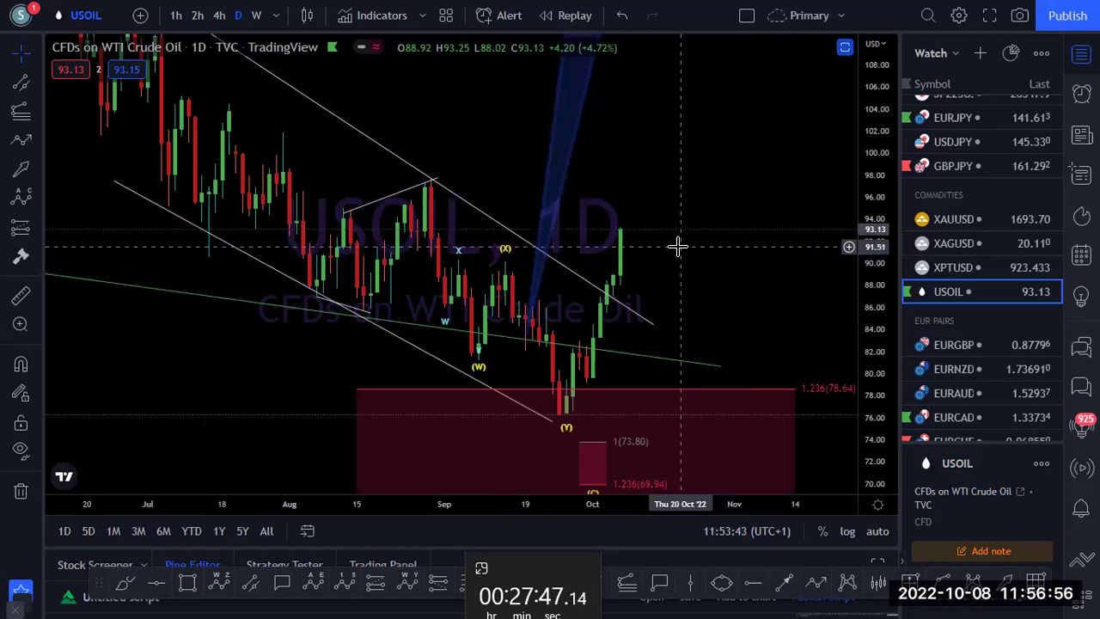
{"action": "scroll", "coordinate": [678, 246], "scroll_direction": "down", "scroll_amount": 5}
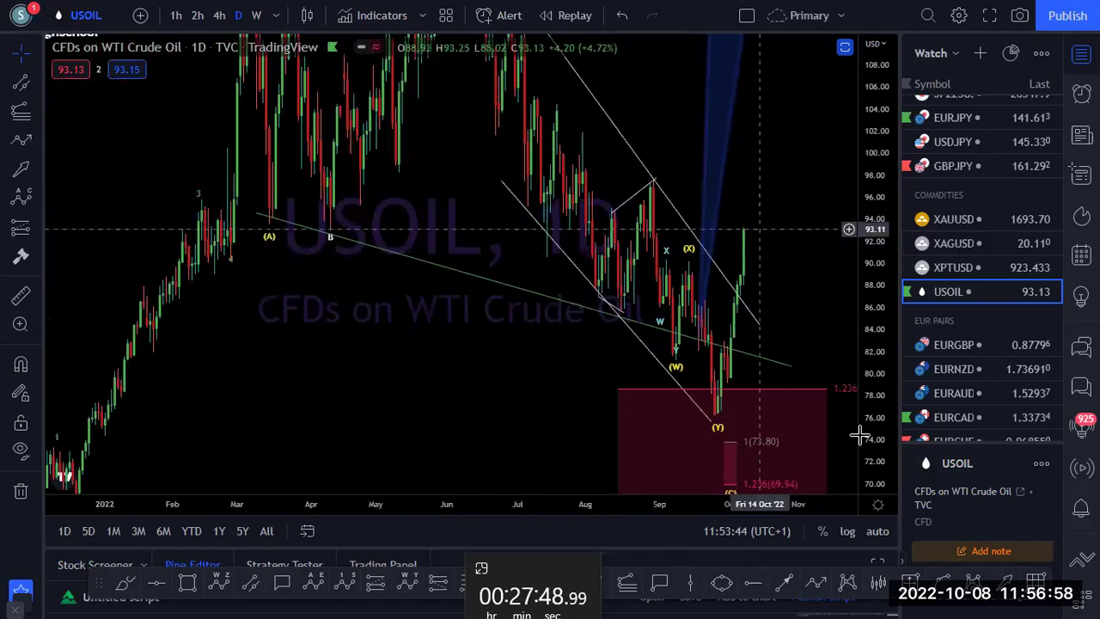
{"action": "left_click", "coordinate": [878, 530]}
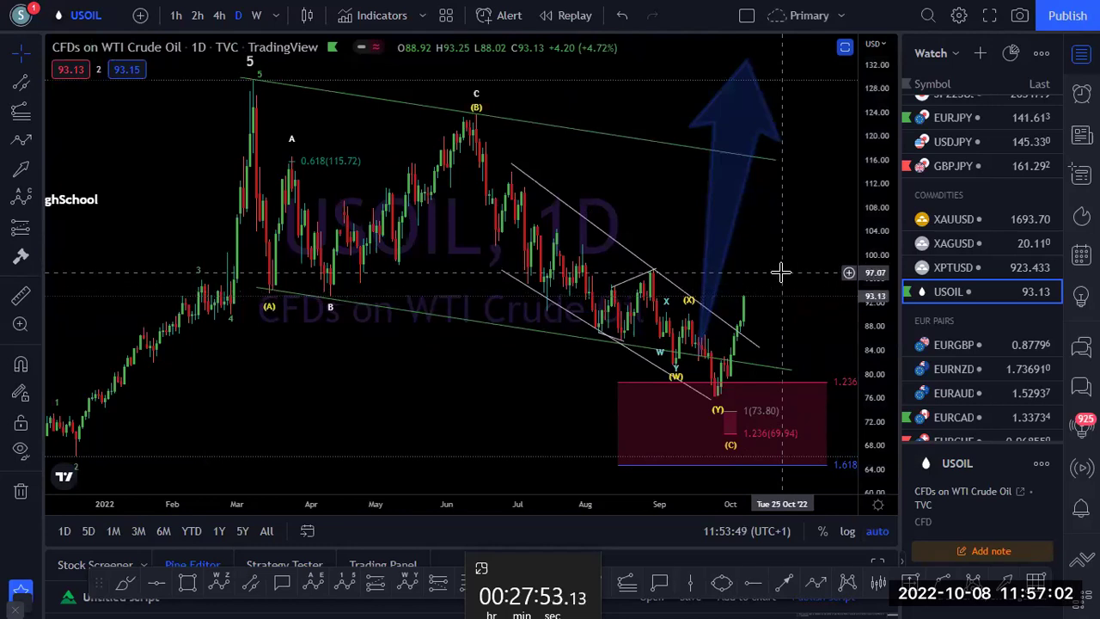
{"action": "left_click_drag", "start_coordinate": [776, 267], "coordinate": [743, 292]}
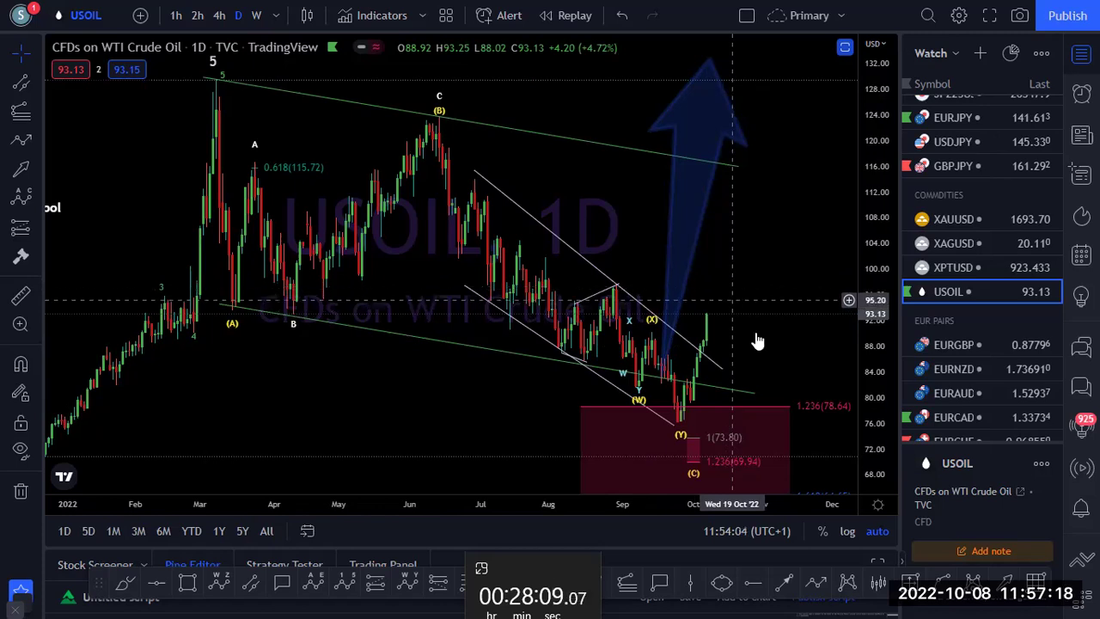
{"action": "scroll", "coordinate": [749, 255], "scroll_direction": "down", "scroll_amount": 2}
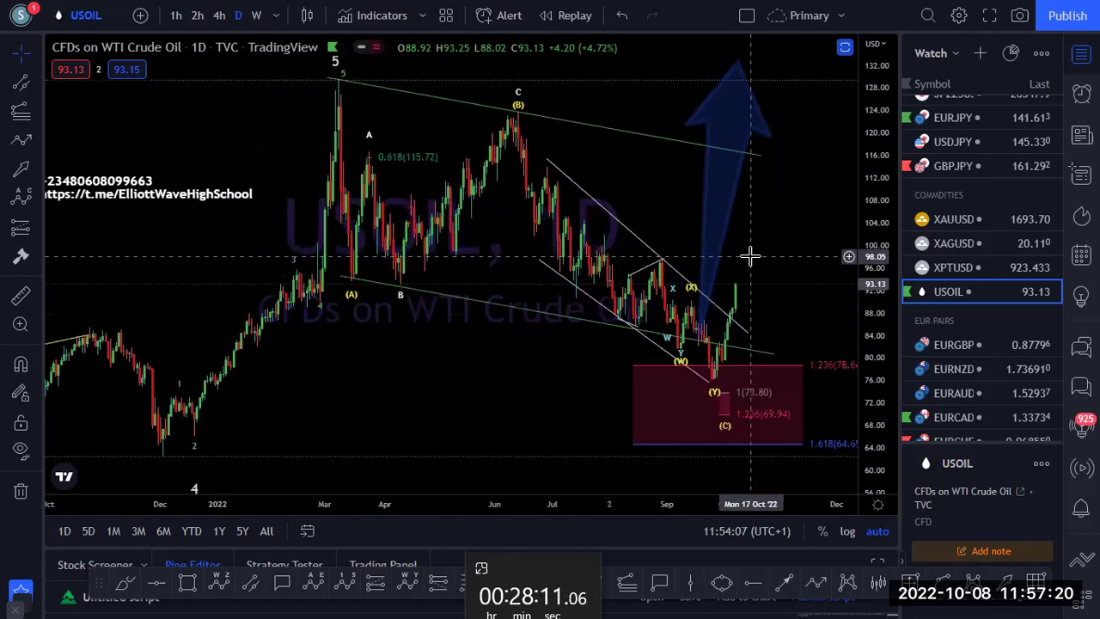
{"action": "scroll", "coordinate": [751, 255], "scroll_direction": "down", "scroll_amount": 1}
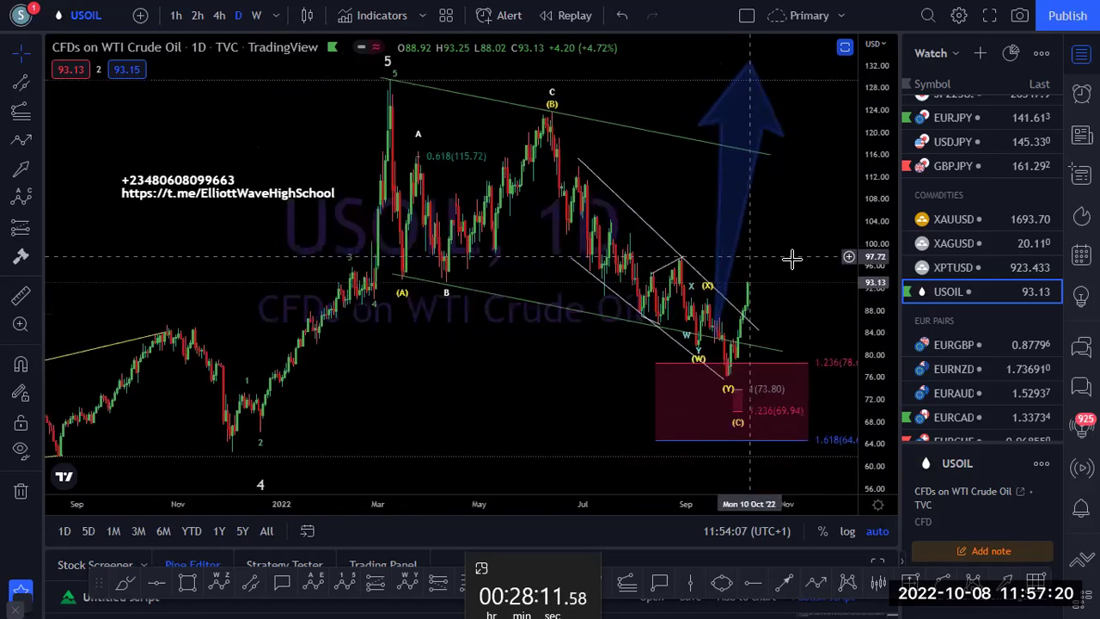
Step: Switch USOIL to 4-hour candles and mark the (X) high at 90.10 with a horizontal ray
{"action": "left_click", "coordinate": [219, 15]}
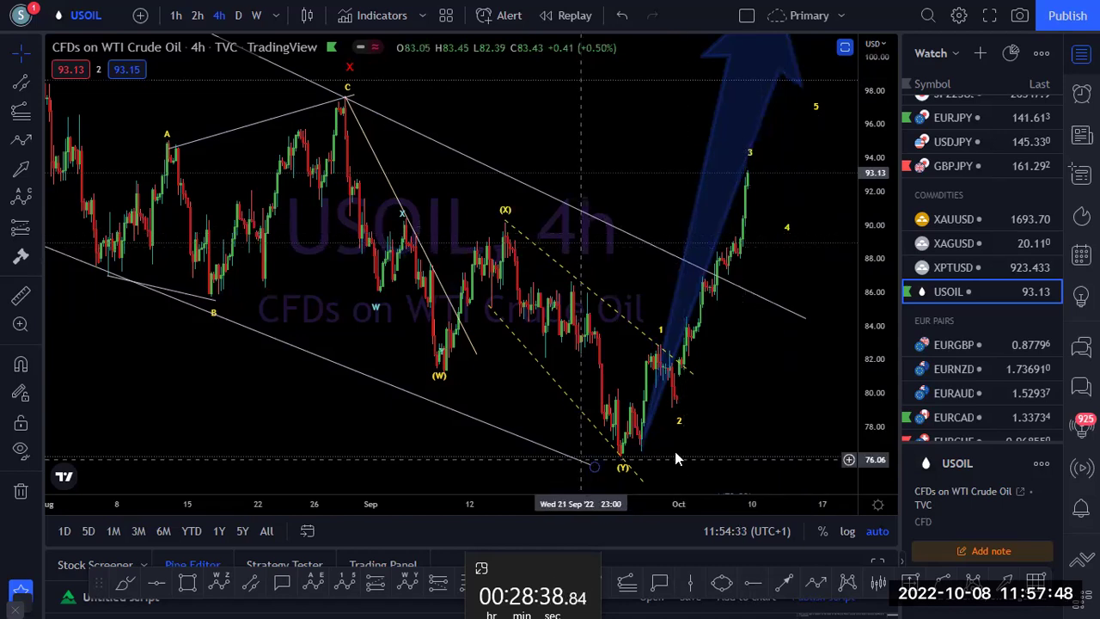
{"action": "left_click", "coordinate": [484, 224]}
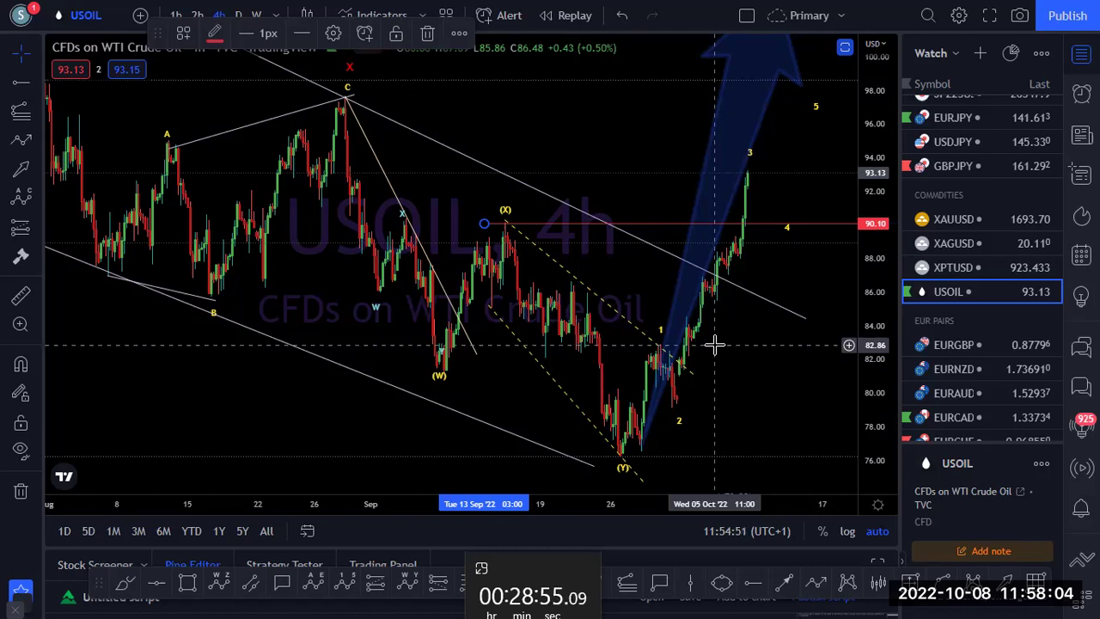
{"action": "scroll", "coordinate": [955, 289], "scroll_direction": "down", "scroll_amount": 3}
{"action": "scroll", "coordinate": [956, 288], "scroll_direction": "down", "scroll_amount": 8}
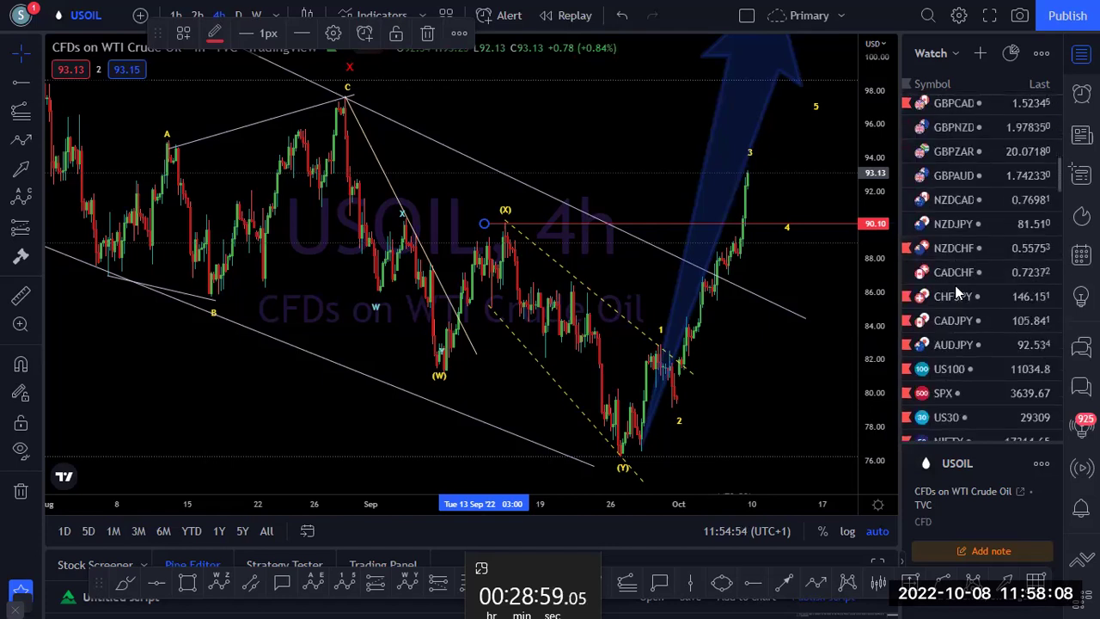
Step: Open the US100 chart from the watchlist on daily candles
{"action": "left_click", "coordinate": [951, 369]}
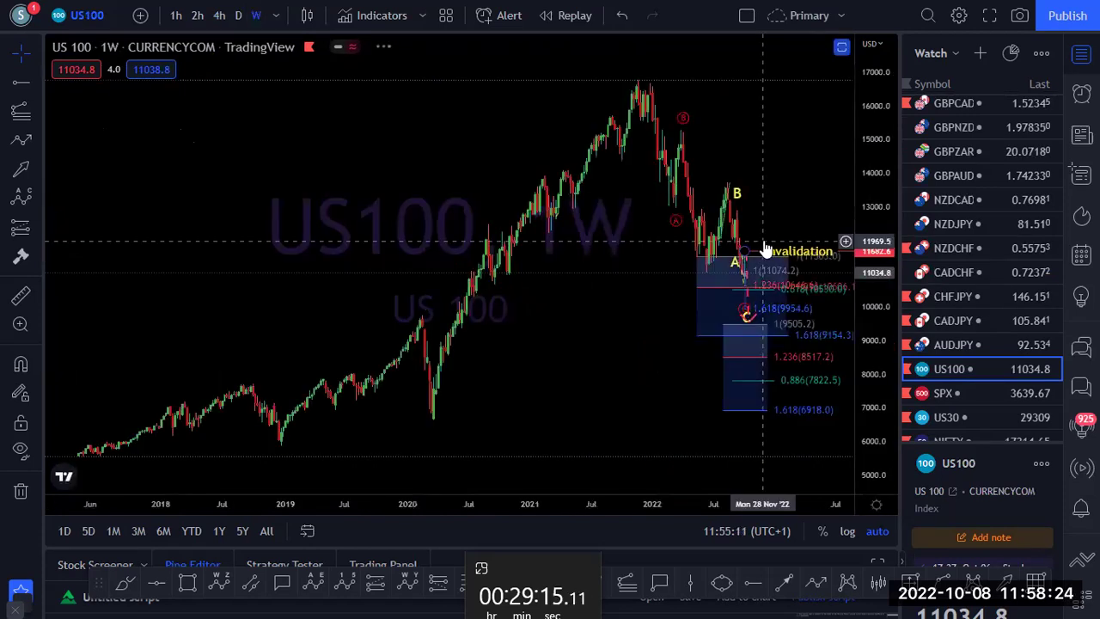
{"action": "left_click", "coordinate": [238, 15]}
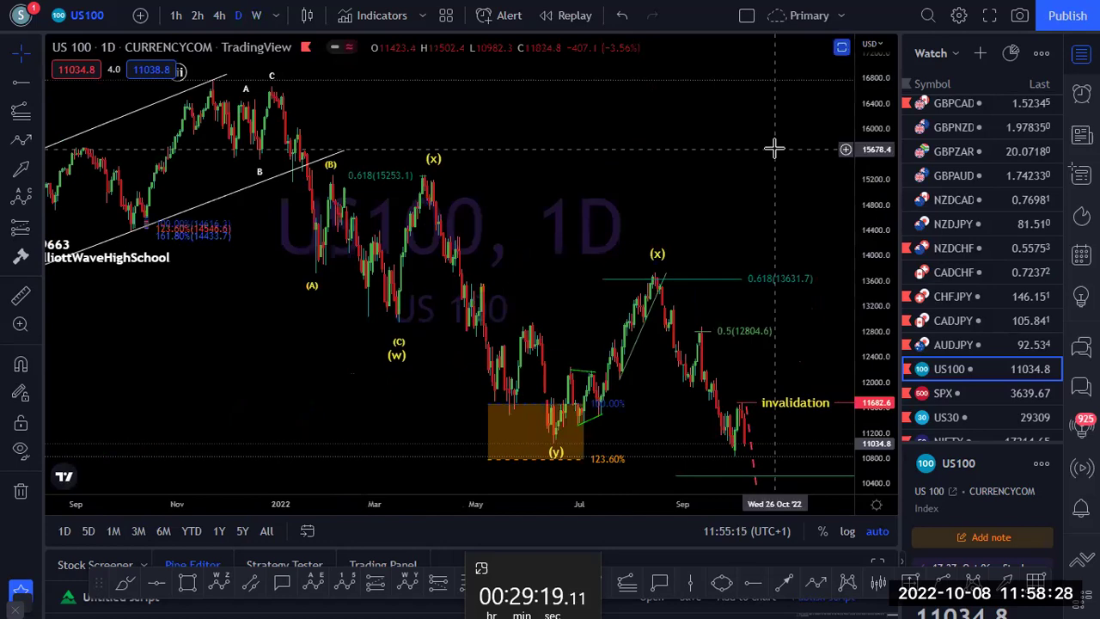
{"action": "scroll", "coordinate": [774, 147], "scroll_direction": "down", "scroll_amount": 1}
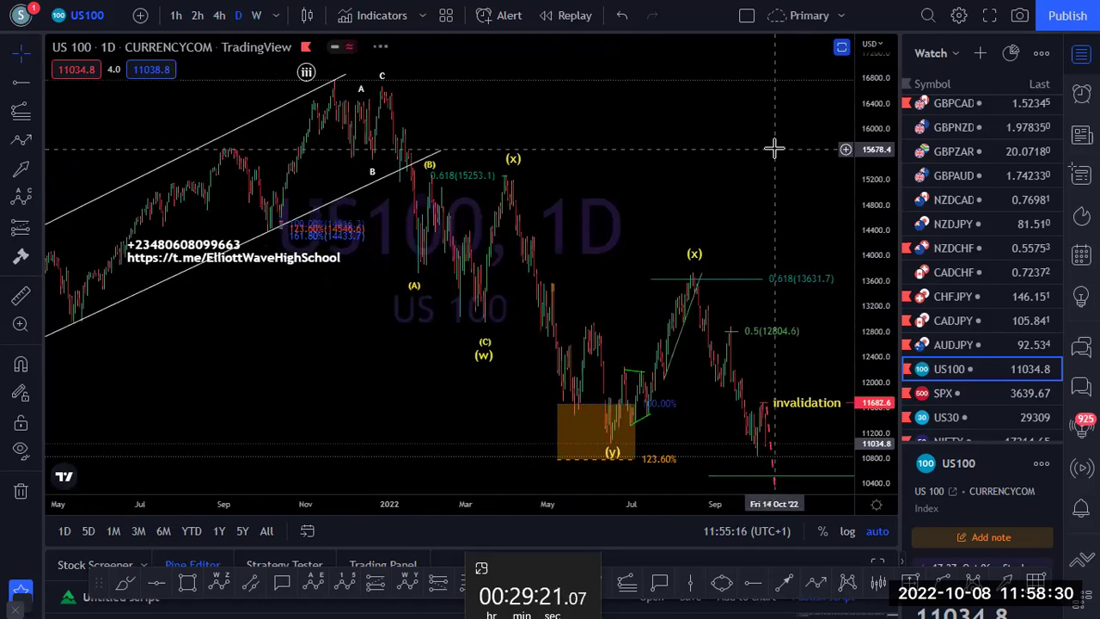
{"action": "scroll", "coordinate": [774, 147], "scroll_direction": "down", "scroll_amount": 1}
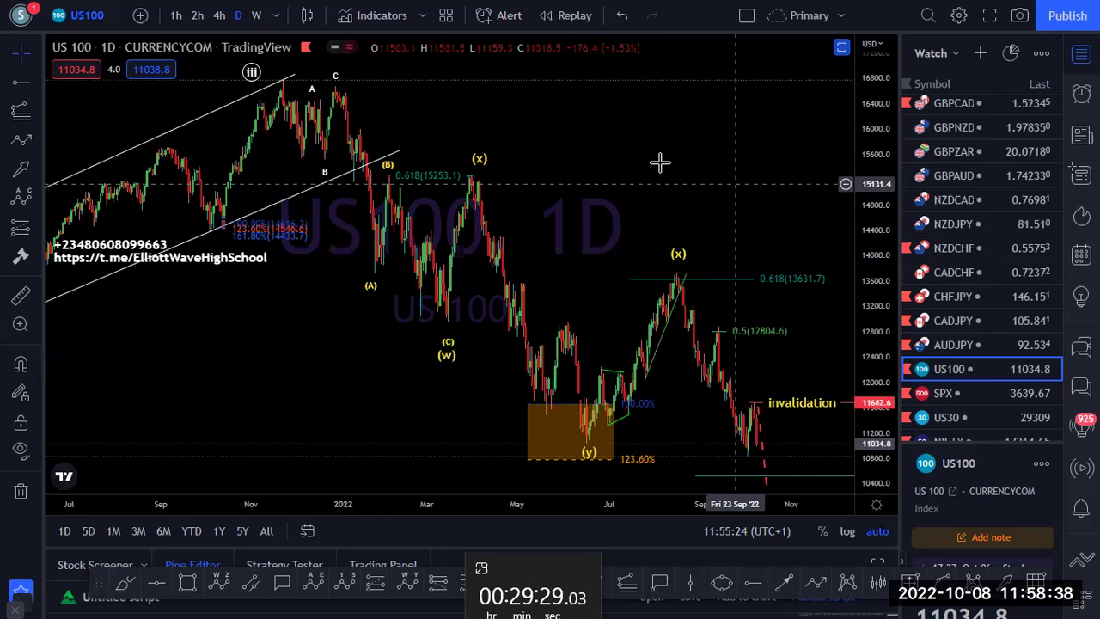
Step: Switch US100 to 4-hour candles and widen the price scale to show the 9954.6 target
{"action": "left_click", "coordinate": [220, 16]}
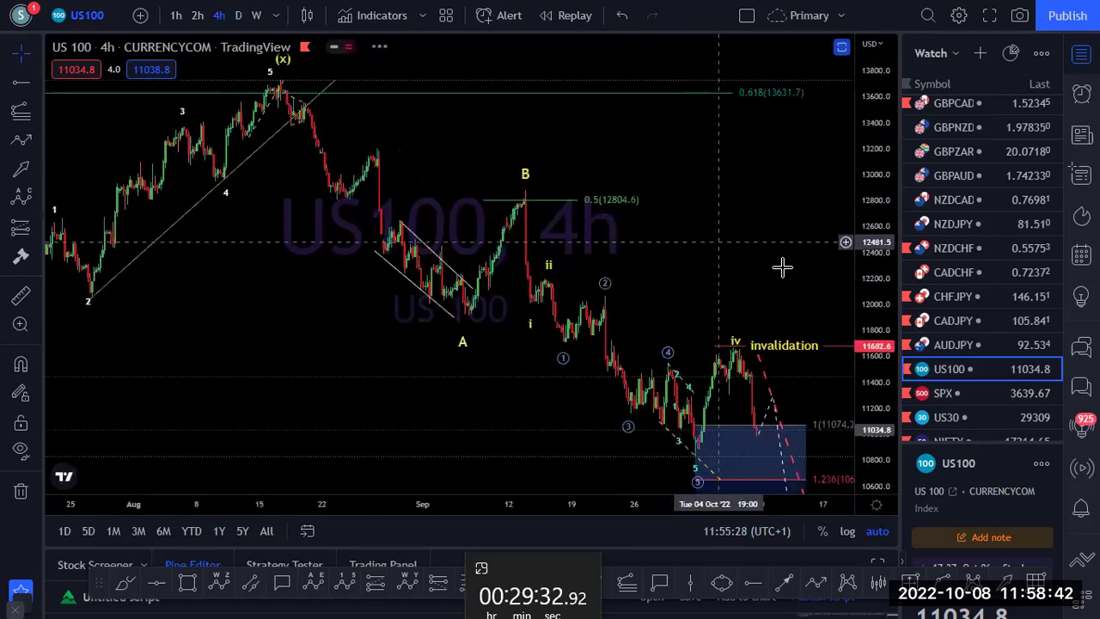
{"action": "left_click_drag", "start_coordinate": [731, 224], "coordinate": [699, 221]}
{"action": "left_click_drag", "start_coordinate": [875, 199], "coordinate": [875, 234]}
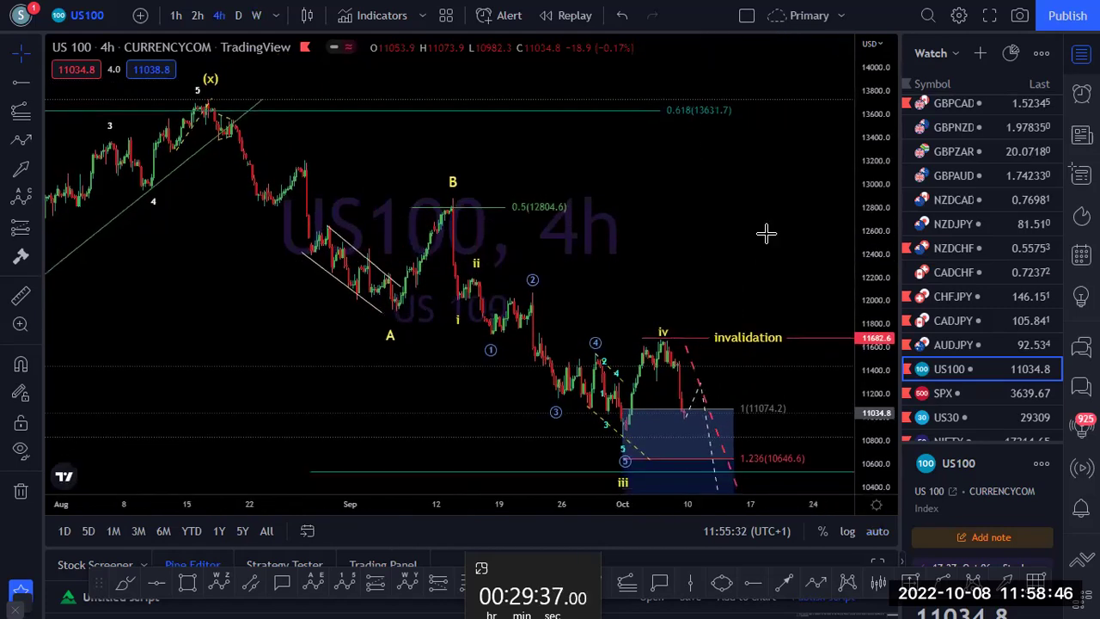
{"action": "left_click_drag", "start_coordinate": [717, 206], "coordinate": [702, 167]}
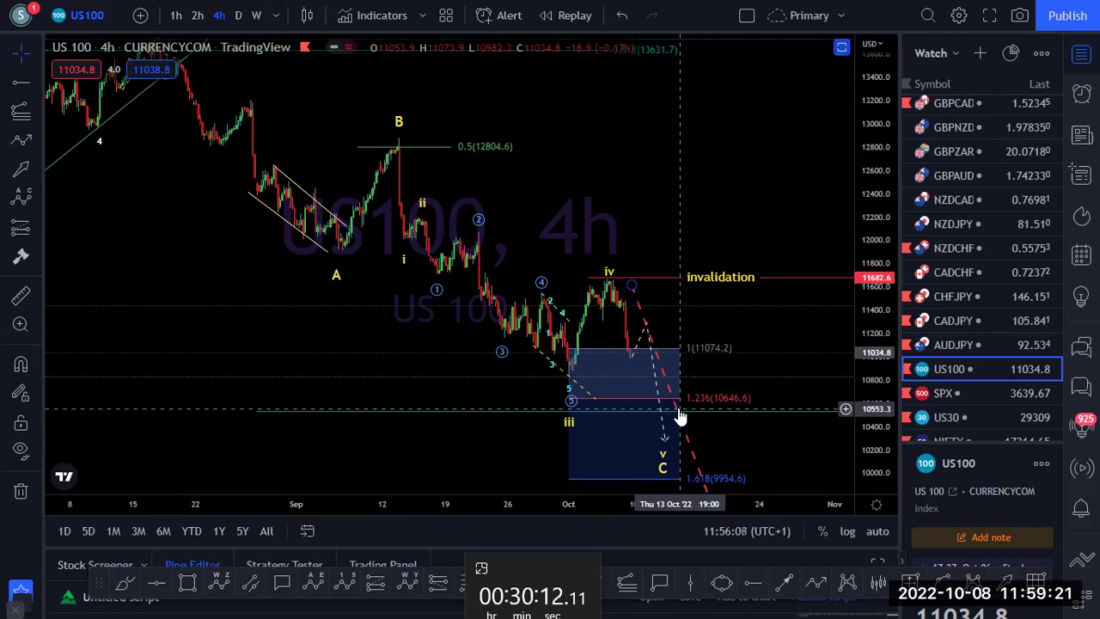
Step: Show SPX on daily candles with its lower fib target box, then move on to US30
{"action": "left_click", "coordinate": [946, 393]}
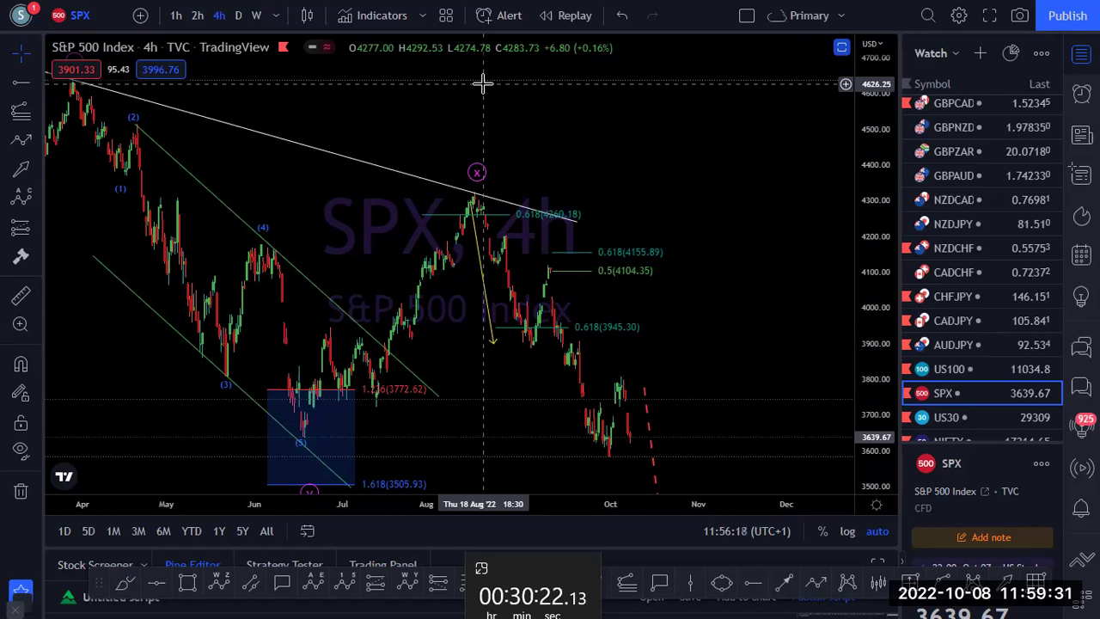
{"action": "left_click", "coordinate": [238, 16]}
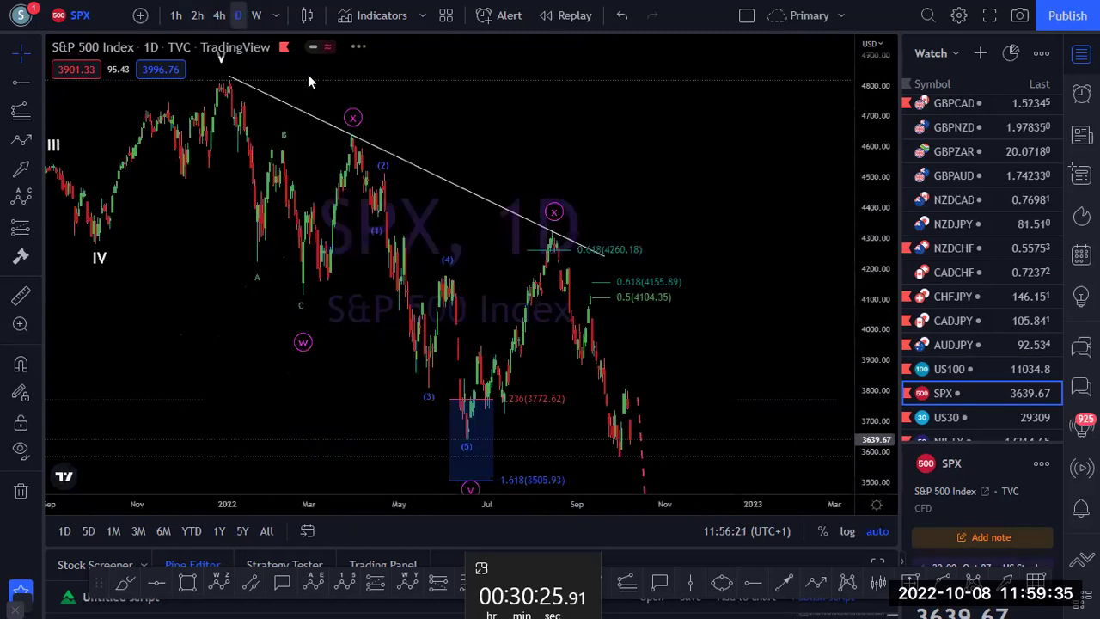
{"action": "left_click_drag", "start_coordinate": [884, 204], "coordinate": [787, 278]}
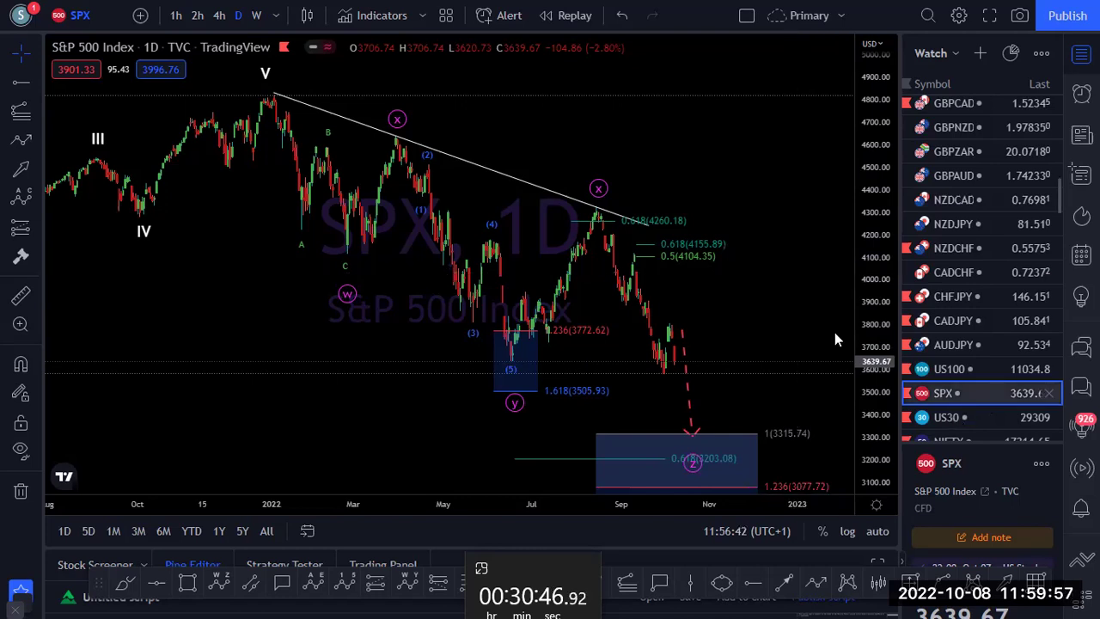
{"action": "key", "text": "Down"}
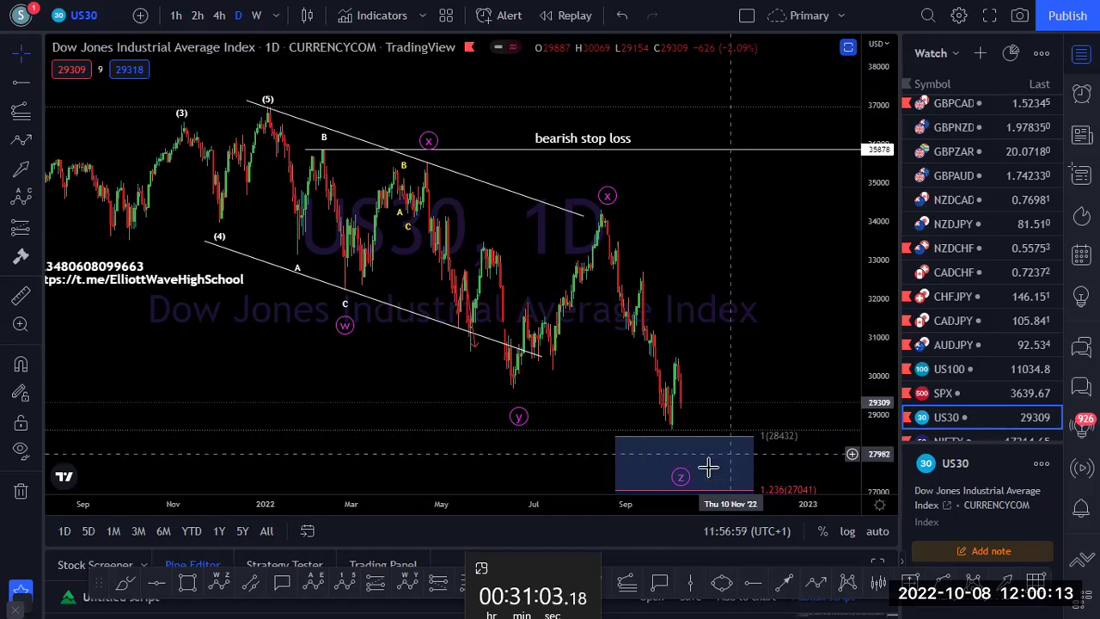
Step: Drag the US30 z point to late October, then step through Nifty 50 and Nikkei 225 to DJI
{"action": "left_click_drag", "start_coordinate": [692, 477], "coordinate": [710, 474]}
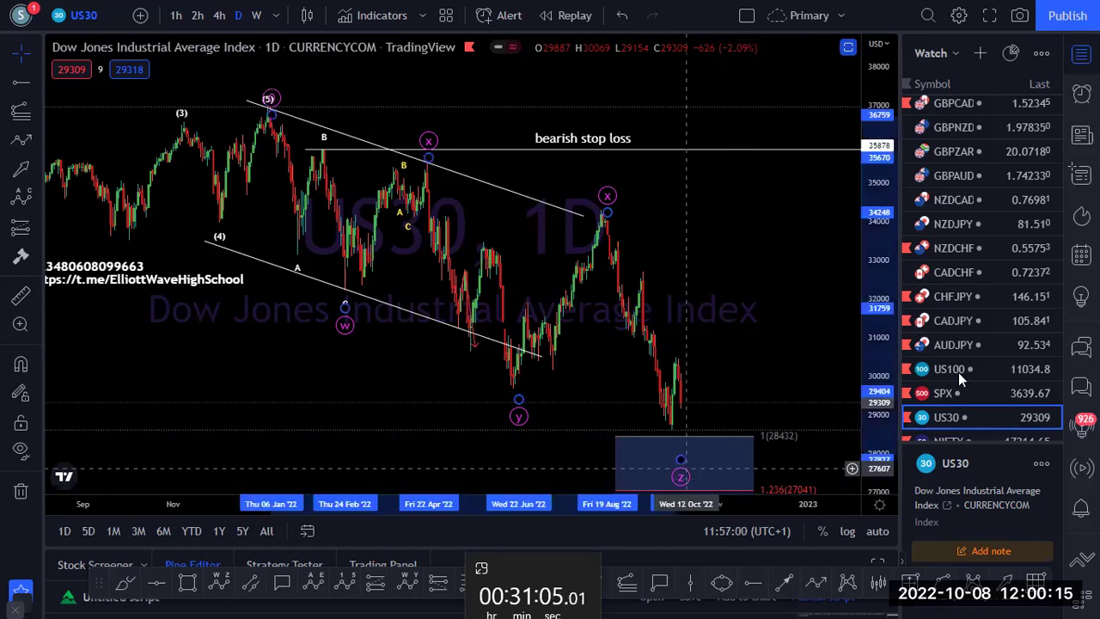
{"action": "scroll", "coordinate": [963, 368], "scroll_direction": "down", "scroll_amount": 2}
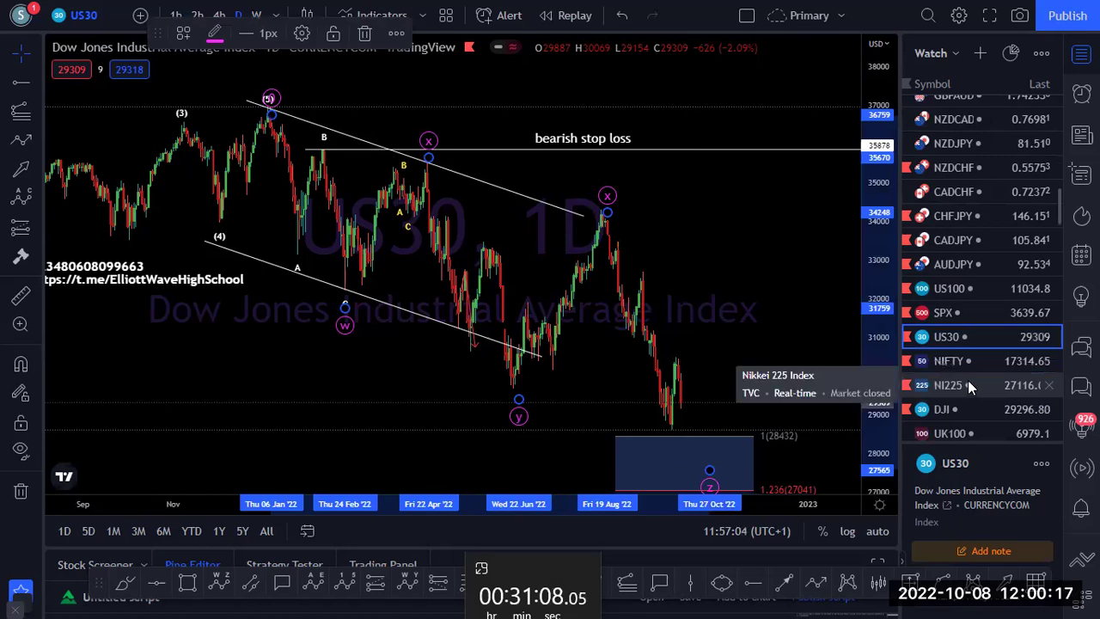
{"action": "left_click", "coordinate": [952, 361]}
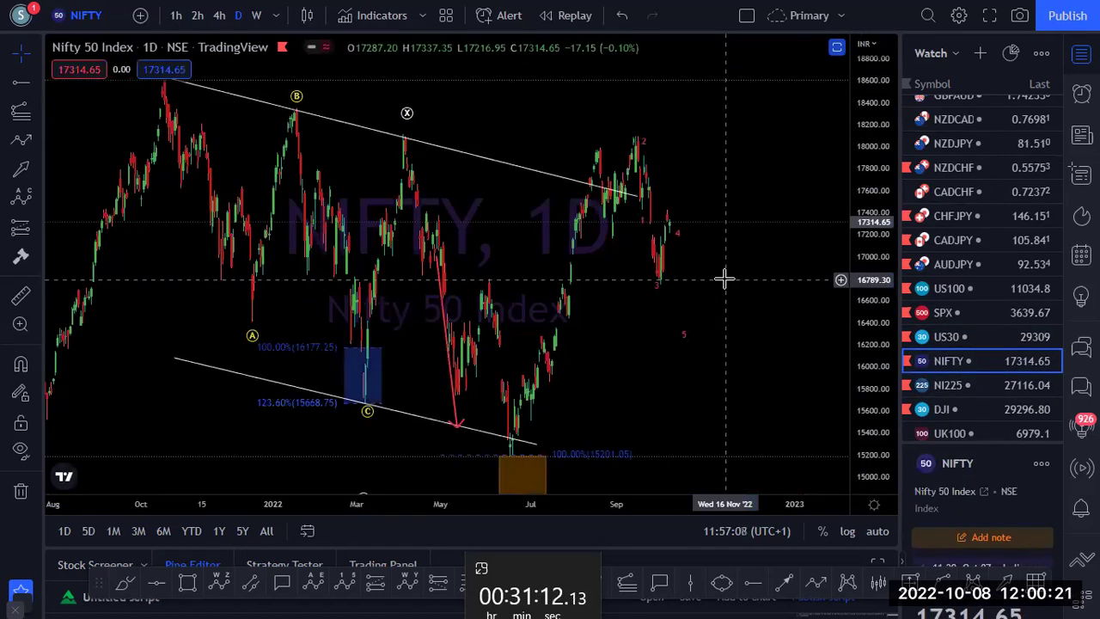
{"action": "key", "text": "Down"}
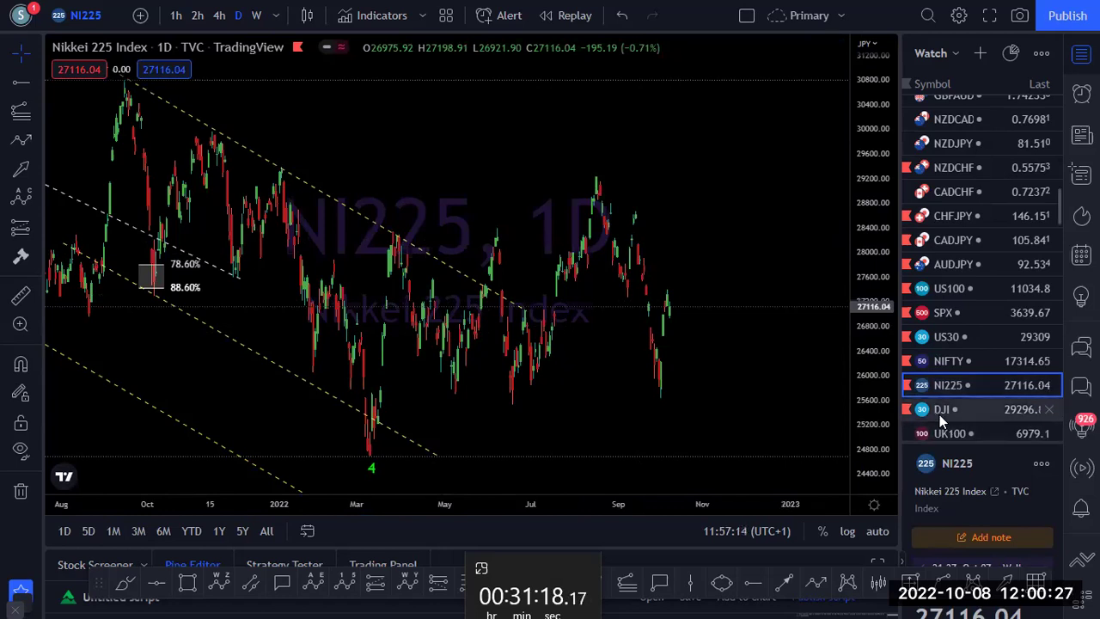
{"action": "key", "text": "Down"}
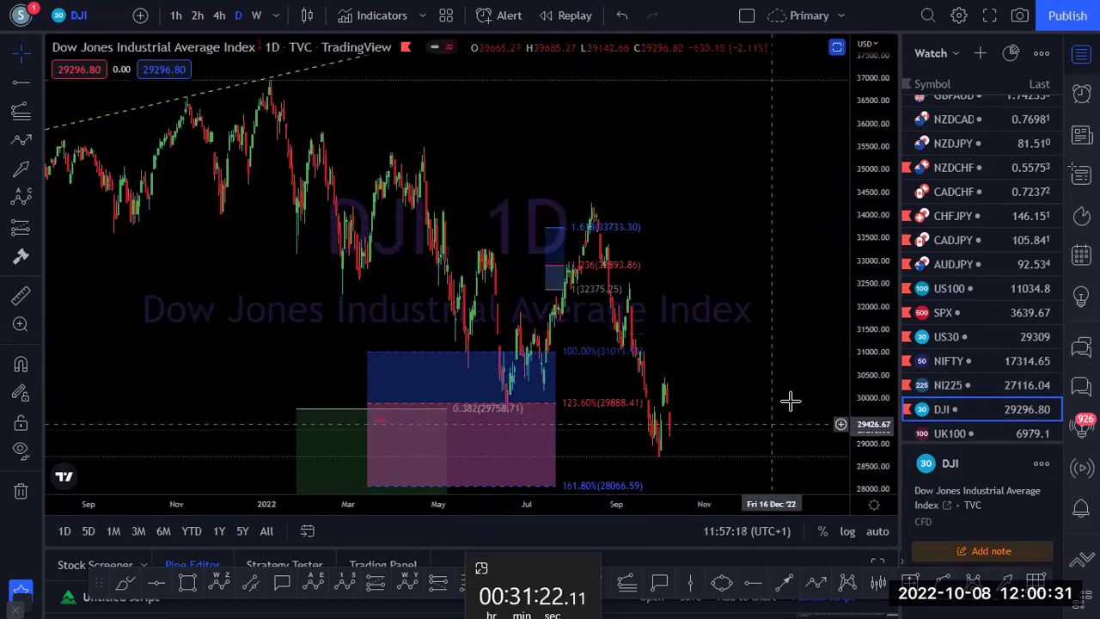
{"action": "scroll", "coordinate": [982, 311], "scroll_direction": "down", "scroll_amount": 2}
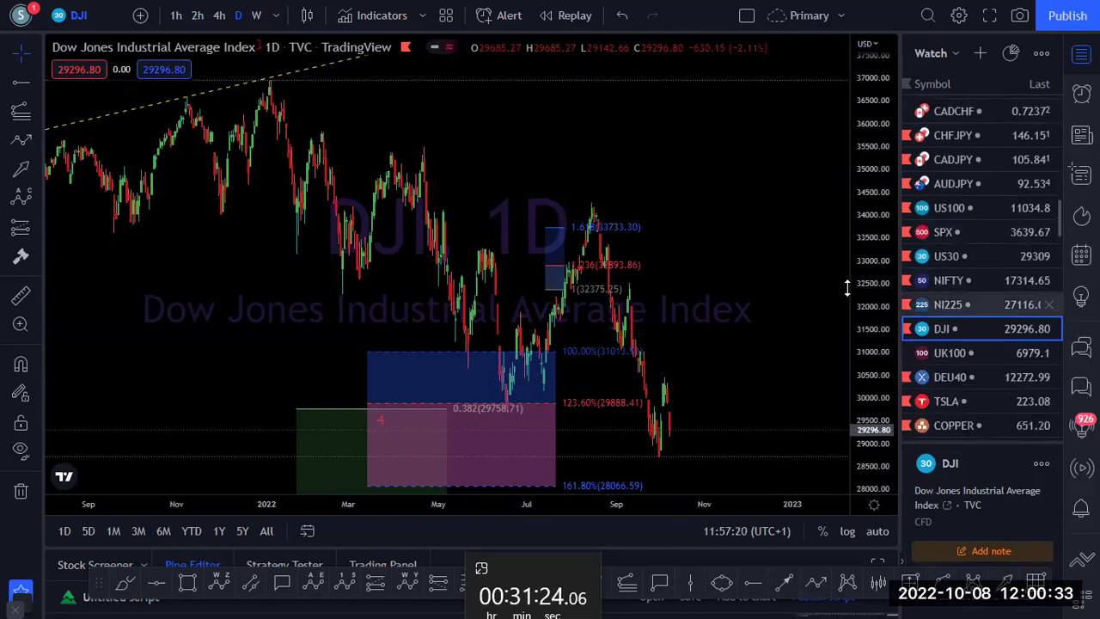